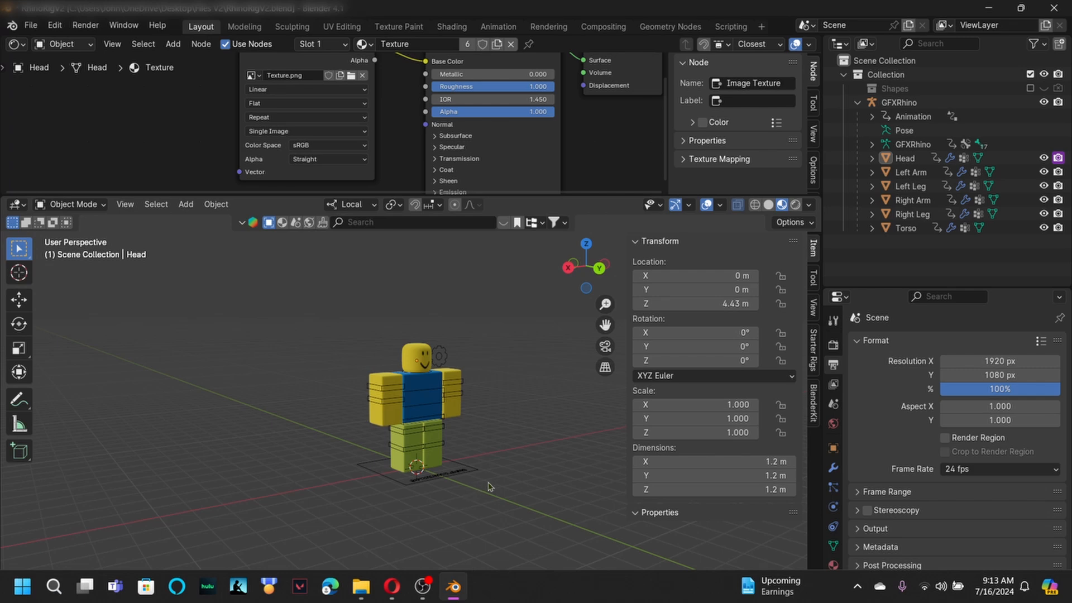
pyautogui.moveTo(317, 270); pyautogui.dragTo(483, 483)
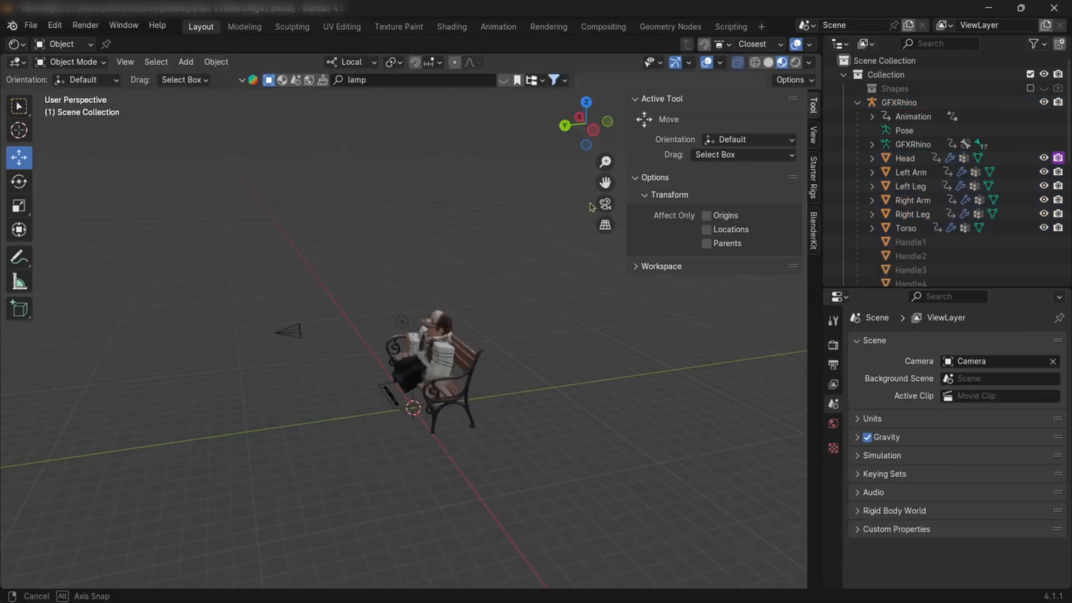
# Add a cube mesh at the scene origin and raise it about 1.74 m along Z.
pyautogui.moveTo(481, 277); pyautogui.dragTo(524, 273, button='middle')
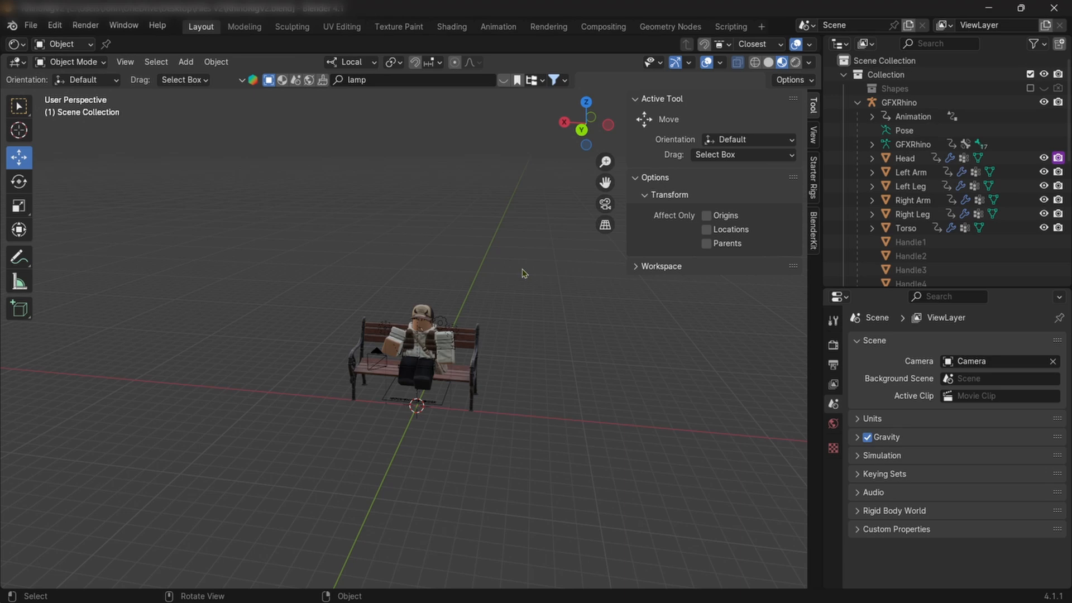
pyautogui.hotkey('shift', 'a')
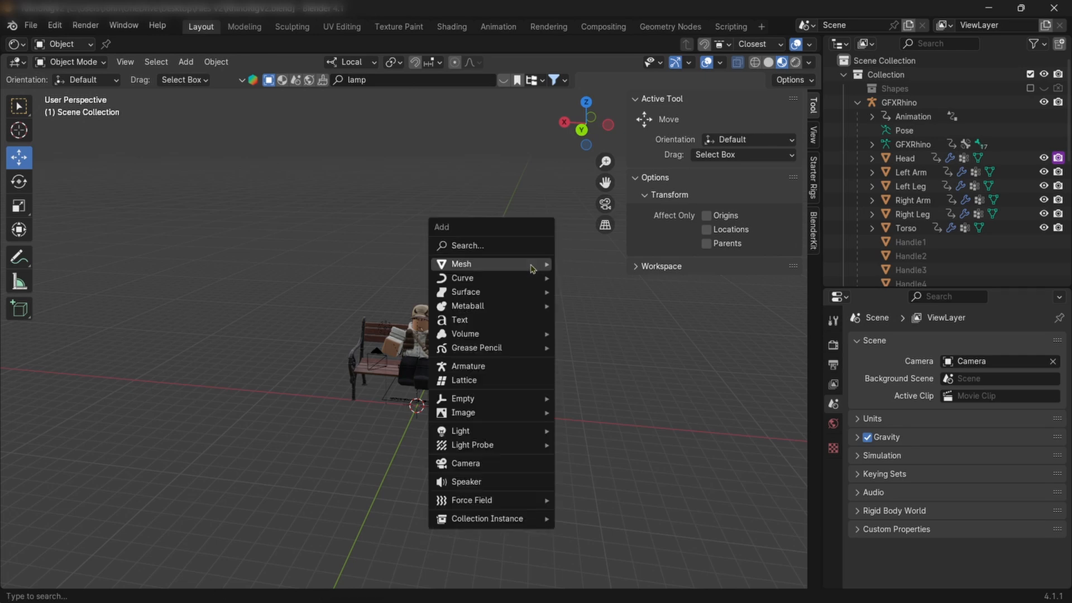
pyautogui.moveTo(532, 272)
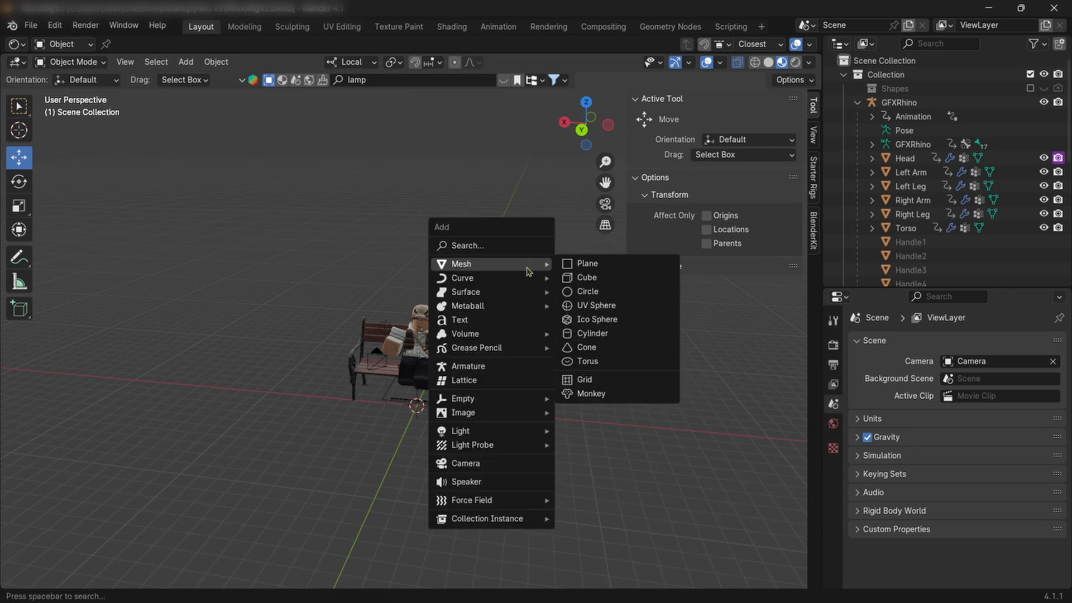
pyautogui.click(575, 278)
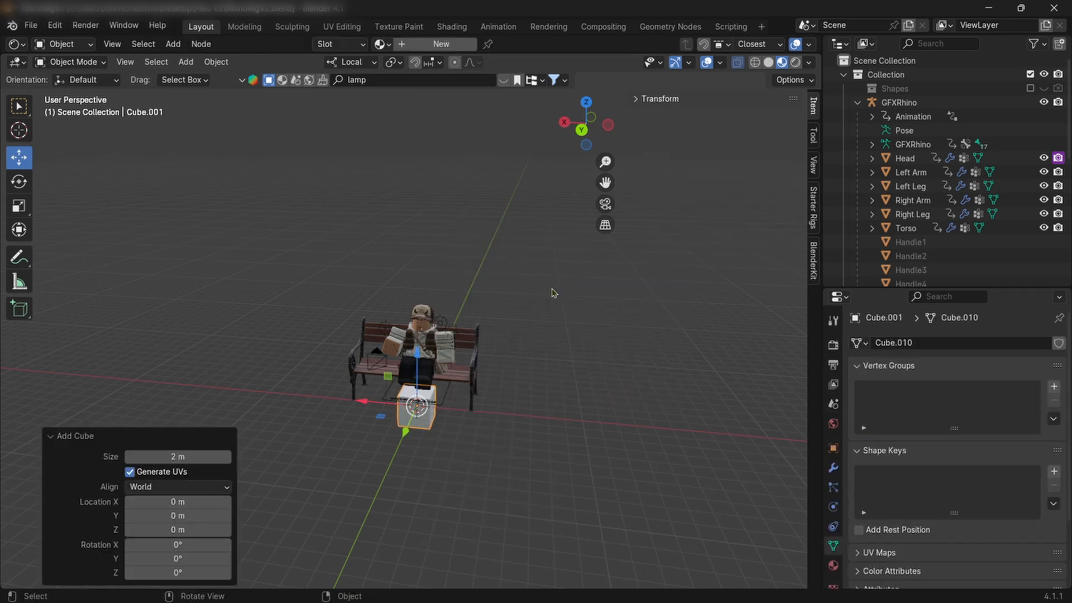
pyautogui.moveTo(416, 359); pyautogui.dragTo(417, 329)
# Scale the cube uniformly by about 6.26 so it covers the bench and character.
pyautogui.moveTo(481, 343); pyautogui.dragTo(489, 320, button='middle')
pyautogui.press('s')
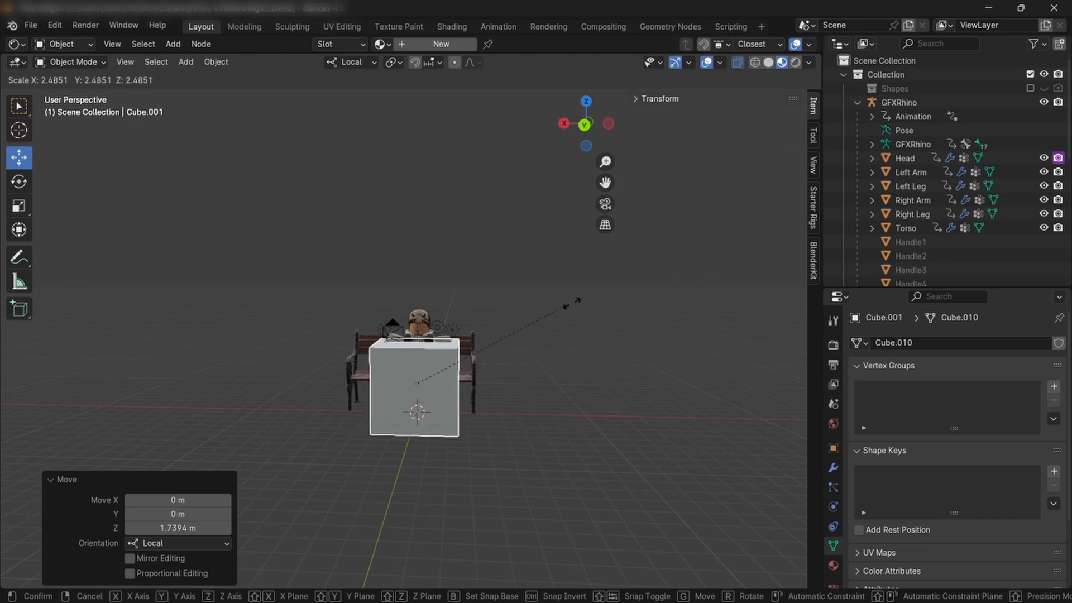
pyautogui.click(807, 229)
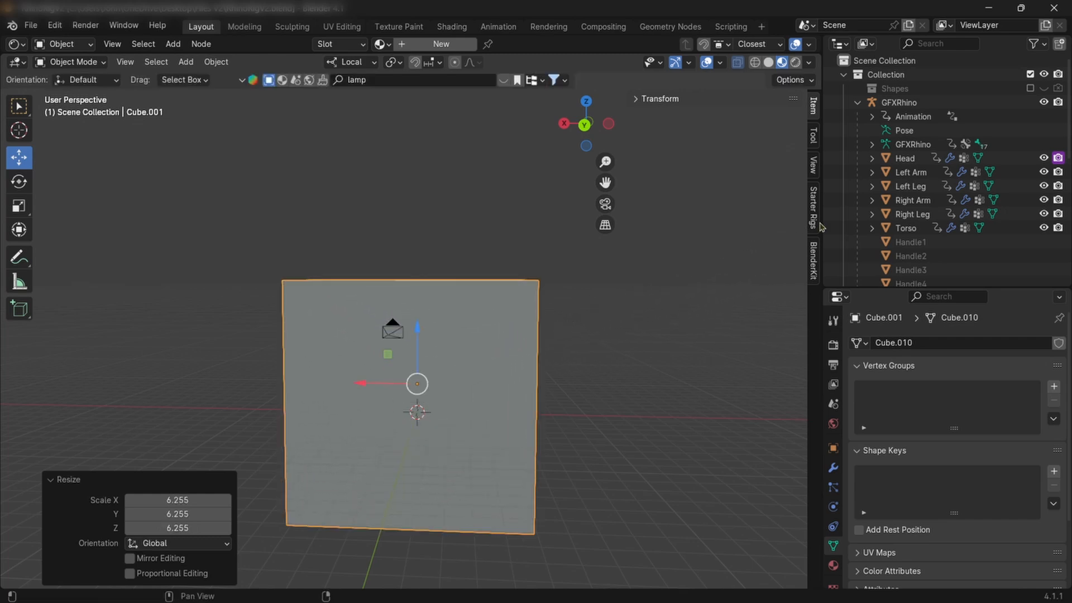
# Raise the cube further along Z and scale it uniformly by about 1.65 so it encloses the scene.
pyautogui.moveTo(418, 334); pyautogui.dragTo(419, 243)
pyautogui.press('s')
pyautogui.click(553, 289)
pyautogui.moveTo(606, 304); pyautogui.dragTo(352, 273, button='middle')
pyautogui.scroll(5, 638, 323)
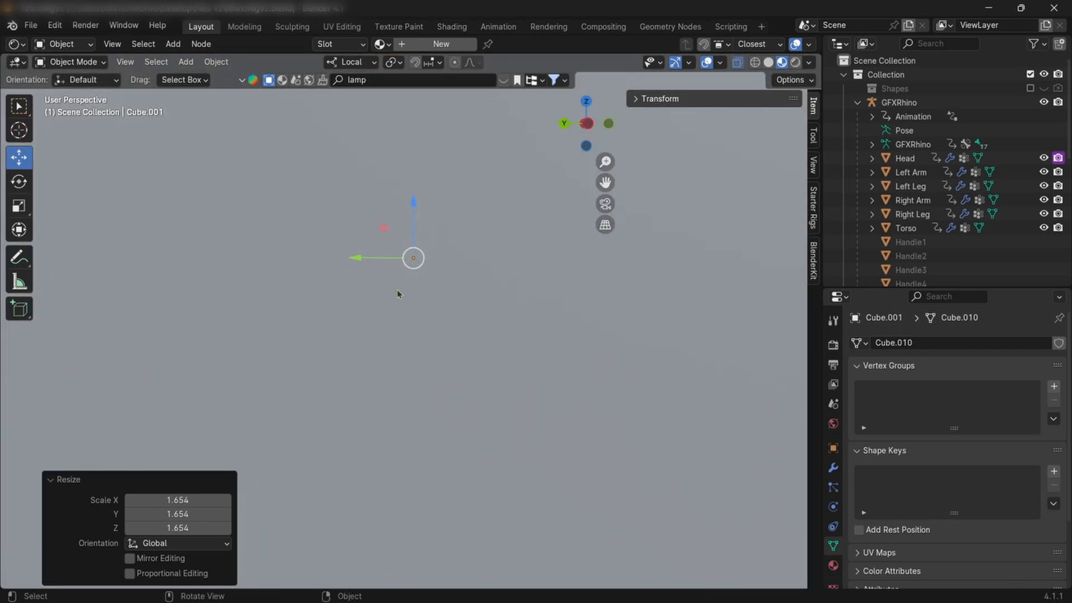
pyautogui.moveTo(485, 262); pyautogui.dragTo(807, 312, button='middle')
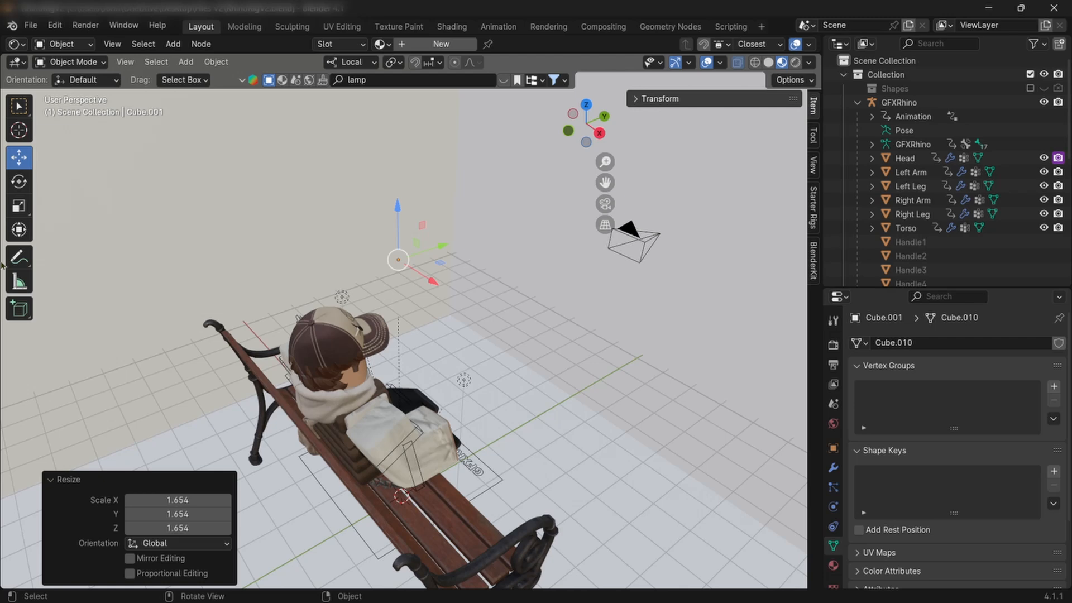
pyautogui.moveTo(421, 206); pyautogui.dragTo(166, 186, button='middle')
pyautogui.scroll(-5, 167, 186)
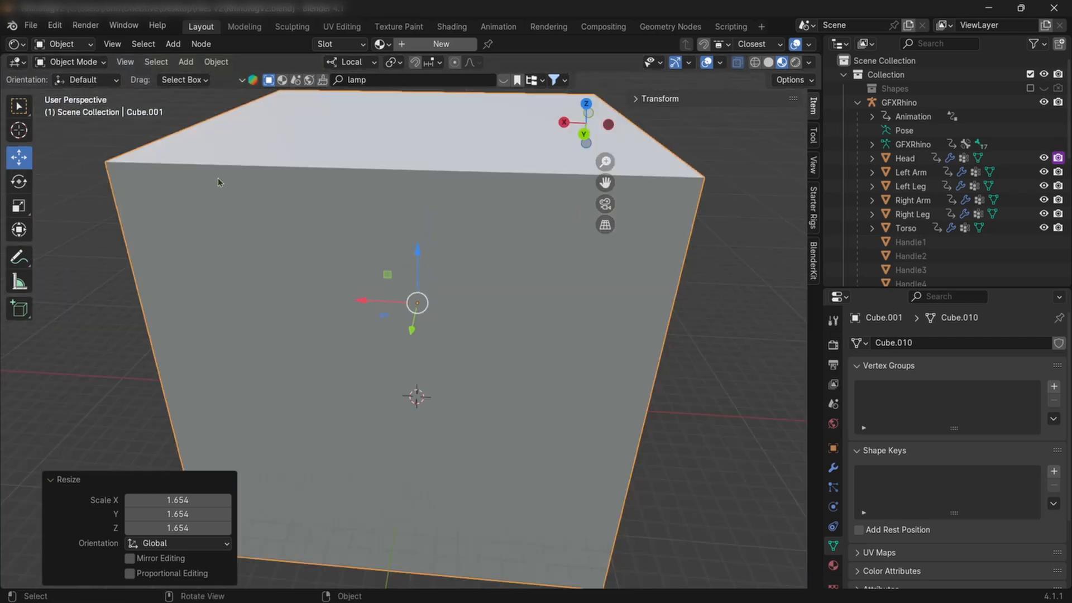
# In the Shading workspace, give the cube a new material and delete its Principled BSDF node.
pyautogui.click(463, 29)
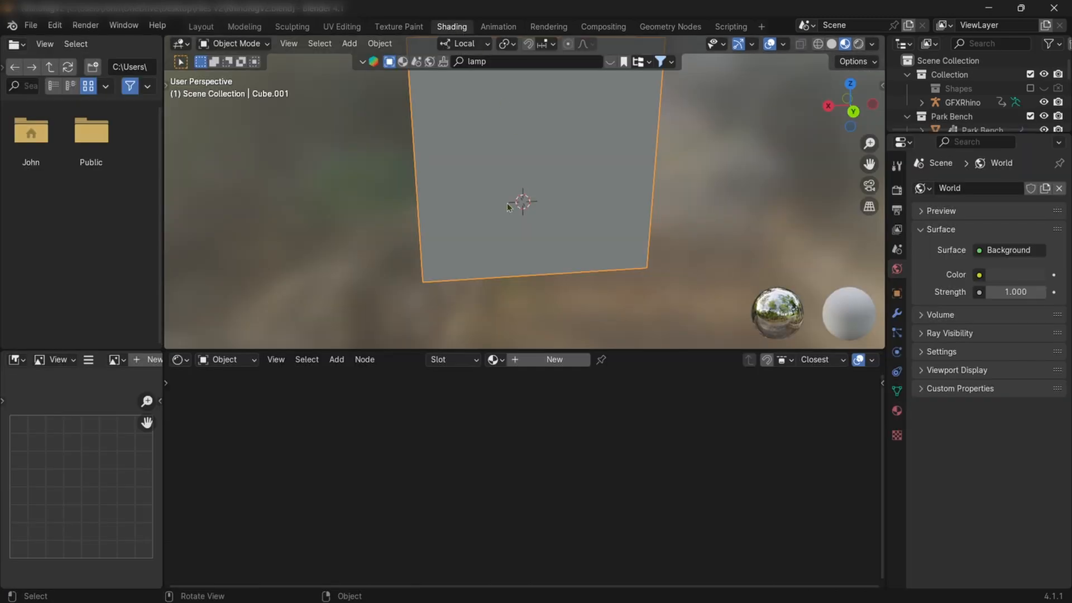
pyautogui.click(563, 360)
pyautogui.moveTo(697, 230); pyautogui.dragTo(648, 257, button='middle')
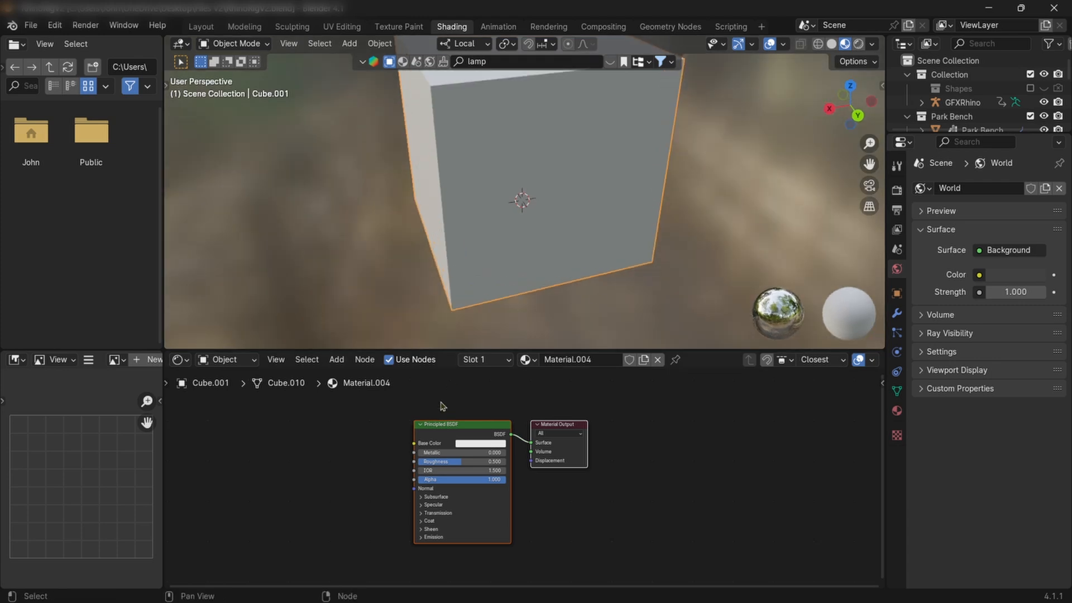
pyautogui.click(454, 427)
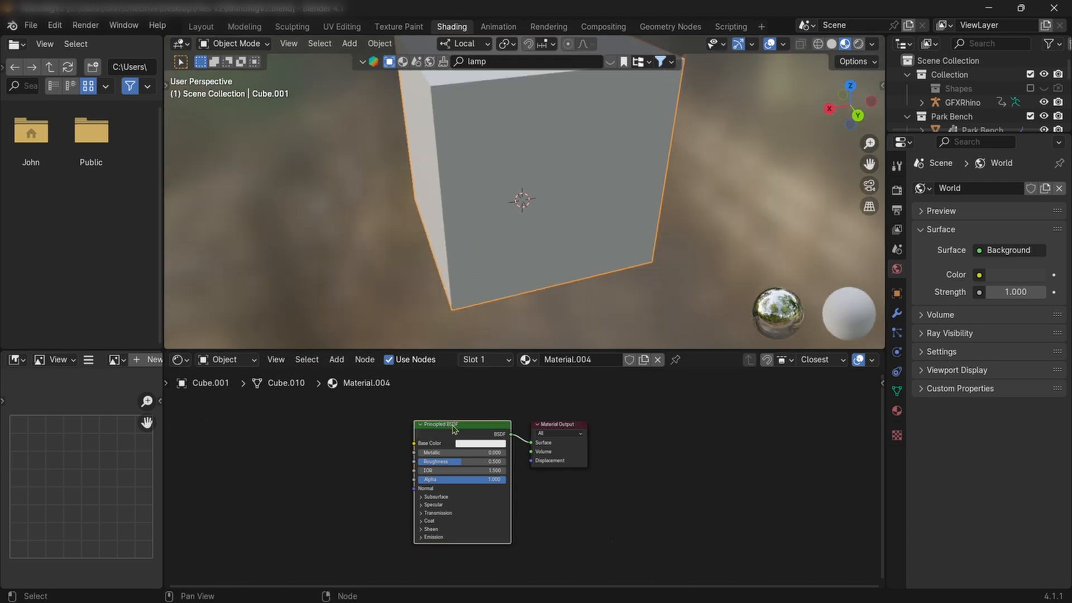
pyautogui.press('x')
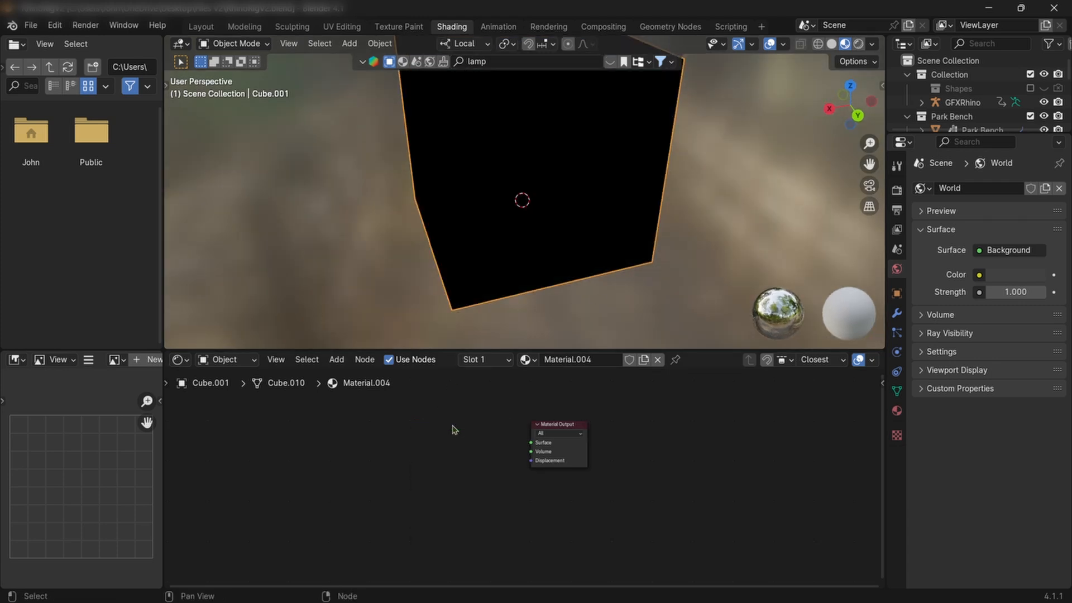
# Add a Principled Volume node and link its Volume output to the Material Output's Volume input.
pyautogui.hotkey('shift', 'a')
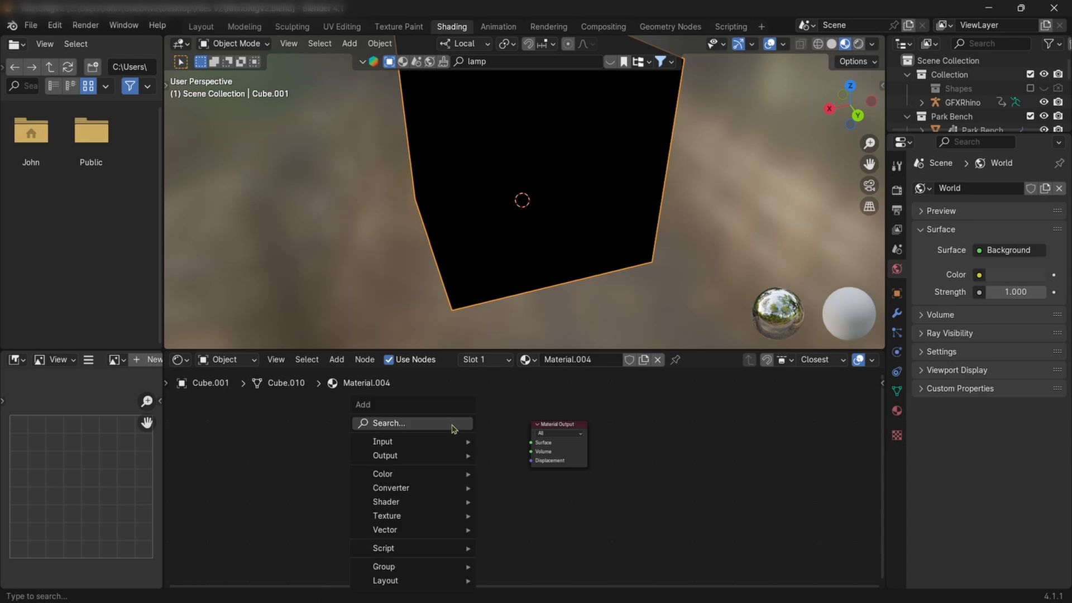
pyautogui.click(452, 425)
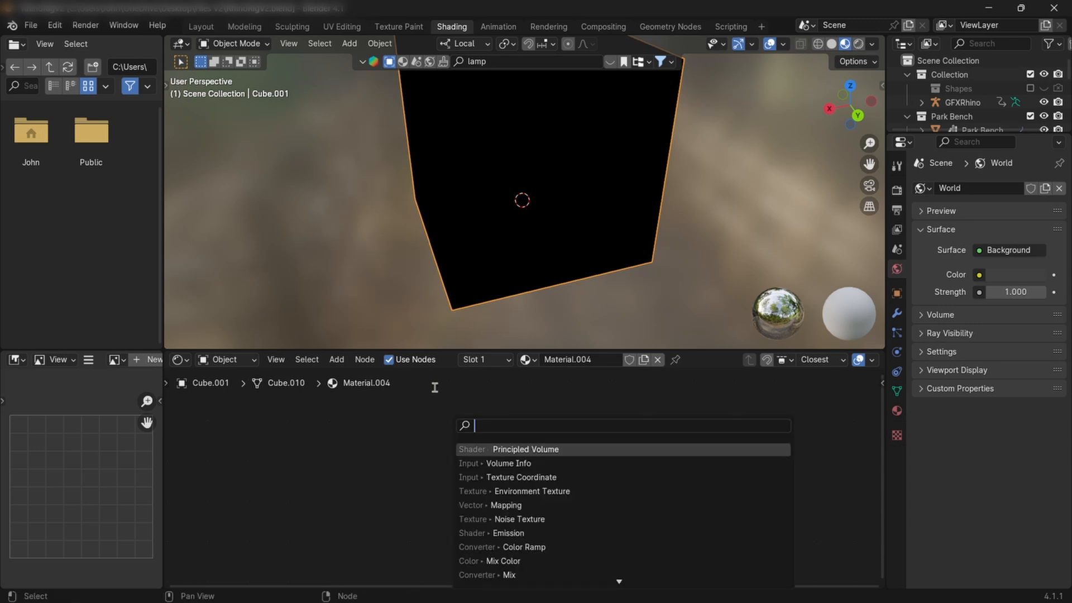
pyautogui.click(507, 450)
pyautogui.click(378, 407)
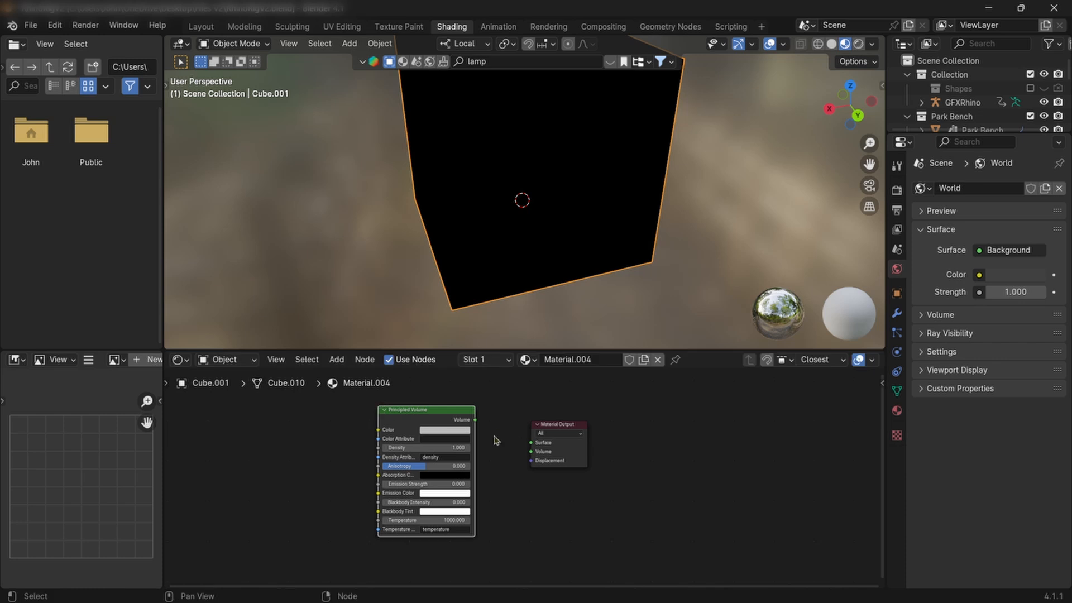
pyautogui.moveTo(476, 421); pyautogui.dragTo(531, 451)
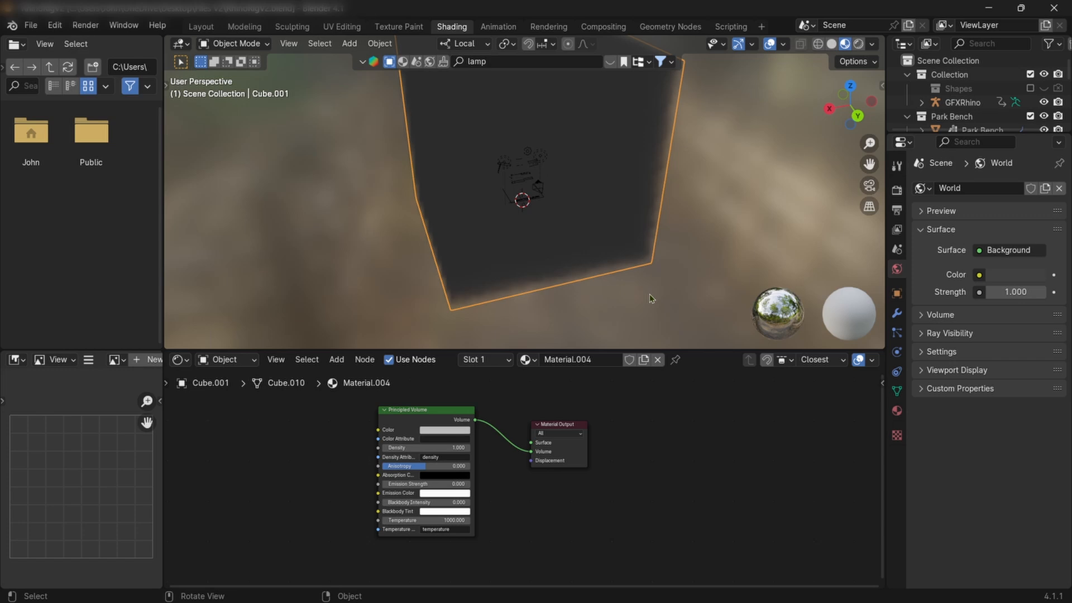
# Set the Principled Volume's density to 0.1.
pyautogui.moveTo(646, 295); pyautogui.dragTo(457, 290, button='middle')
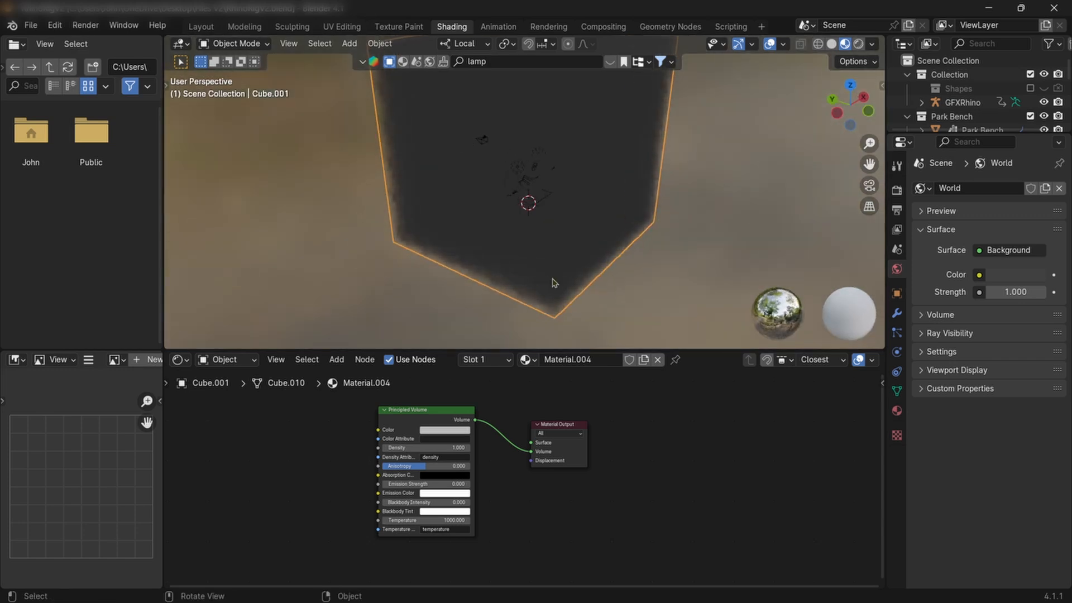
pyautogui.scroll(4, 553, 278)
pyautogui.moveTo(693, 280); pyautogui.dragTo(628, 232, button='middle')
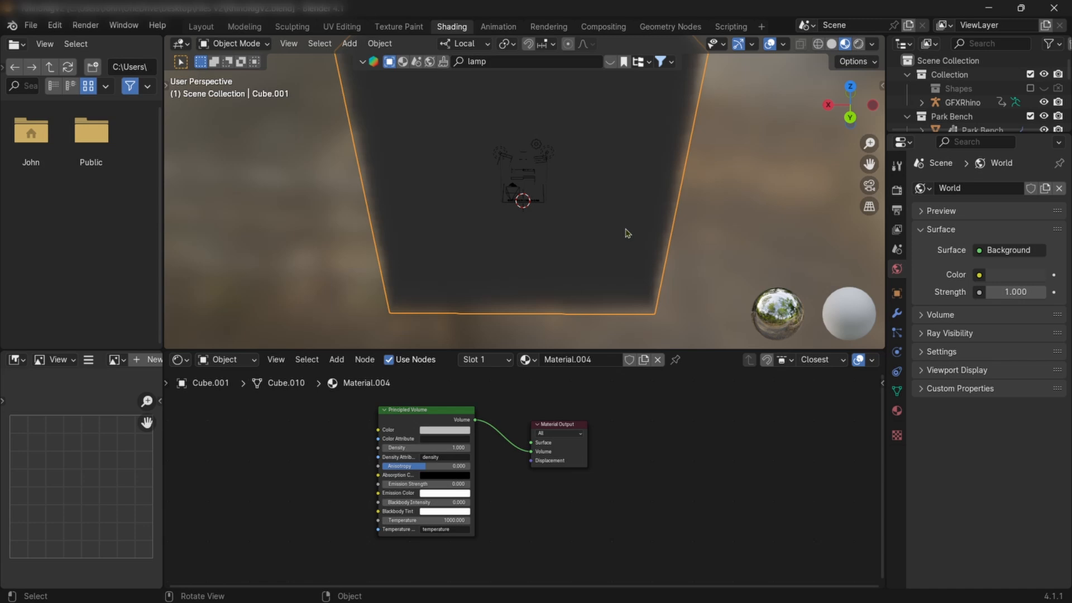
pyautogui.click(447, 447)
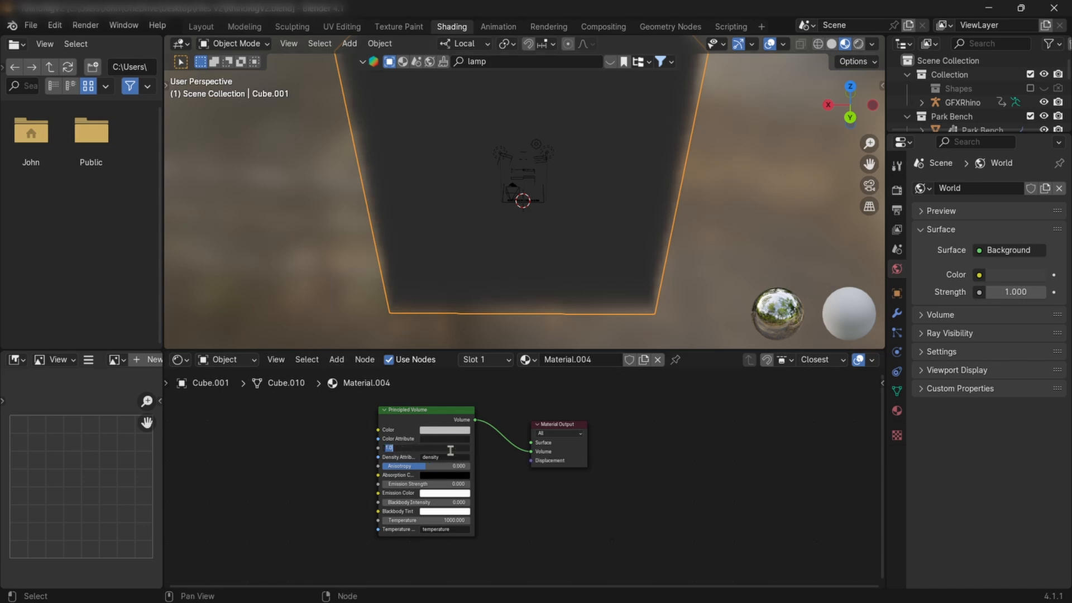
pyautogui.press('BackSpace')
pyautogui.write('0.1')
pyautogui.press('Return')
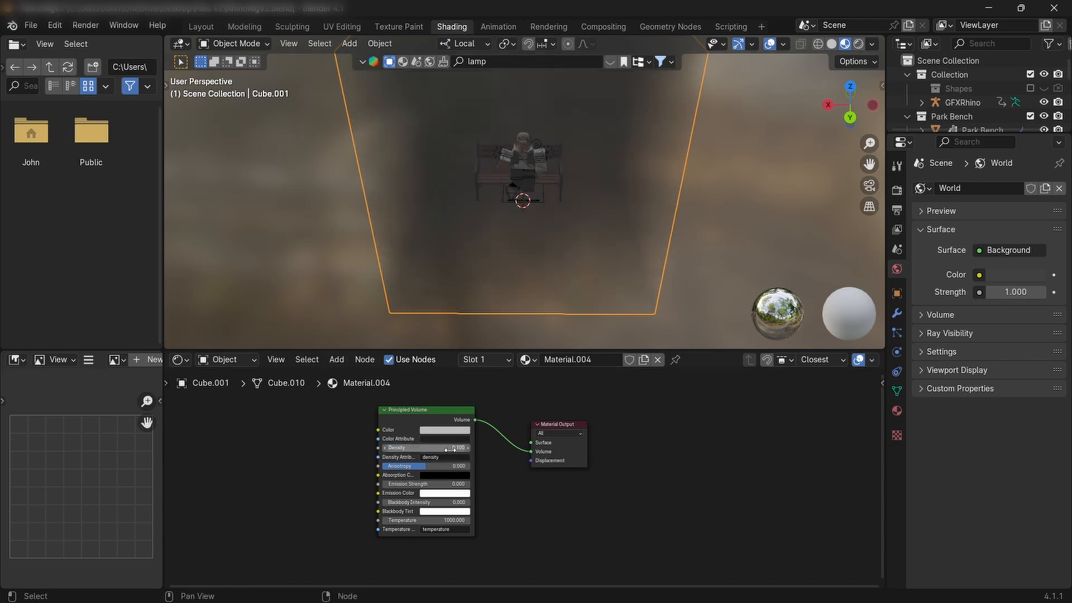
# Set the Principled Volume's density to 0.05.
pyautogui.moveTo(491, 299); pyautogui.dragTo(471, 270, button='middle')
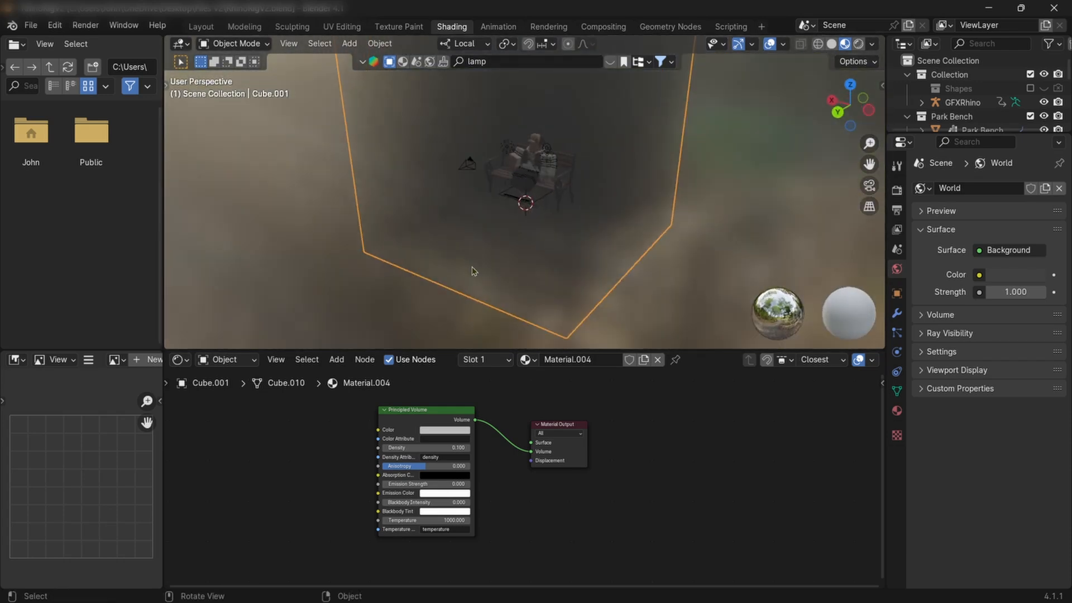
pyautogui.doubleClick(450, 447)
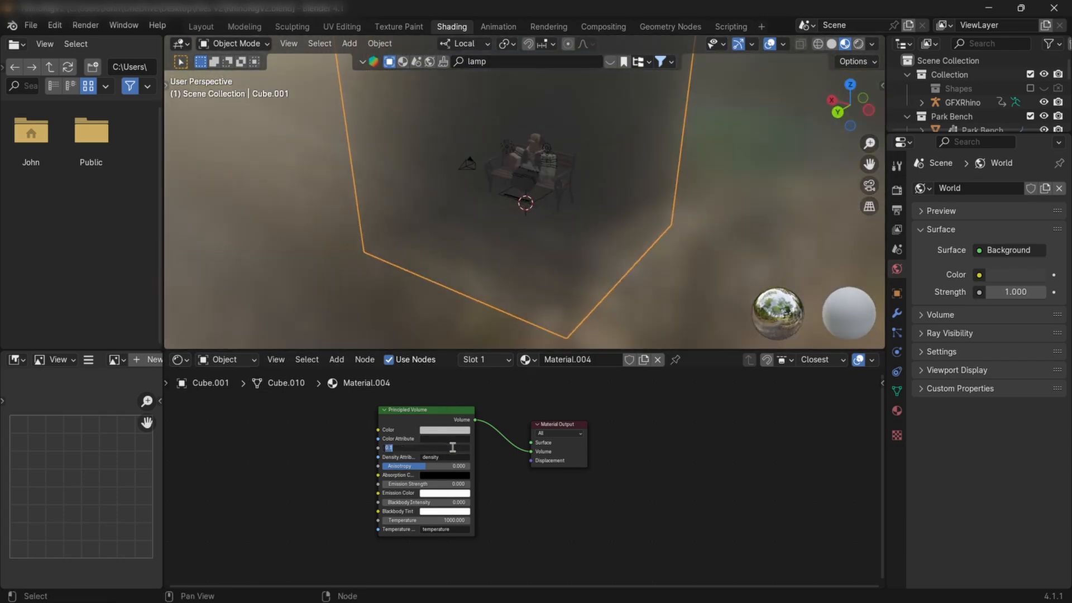
pyautogui.press('BackSpace')
pyautogui.press('Return')
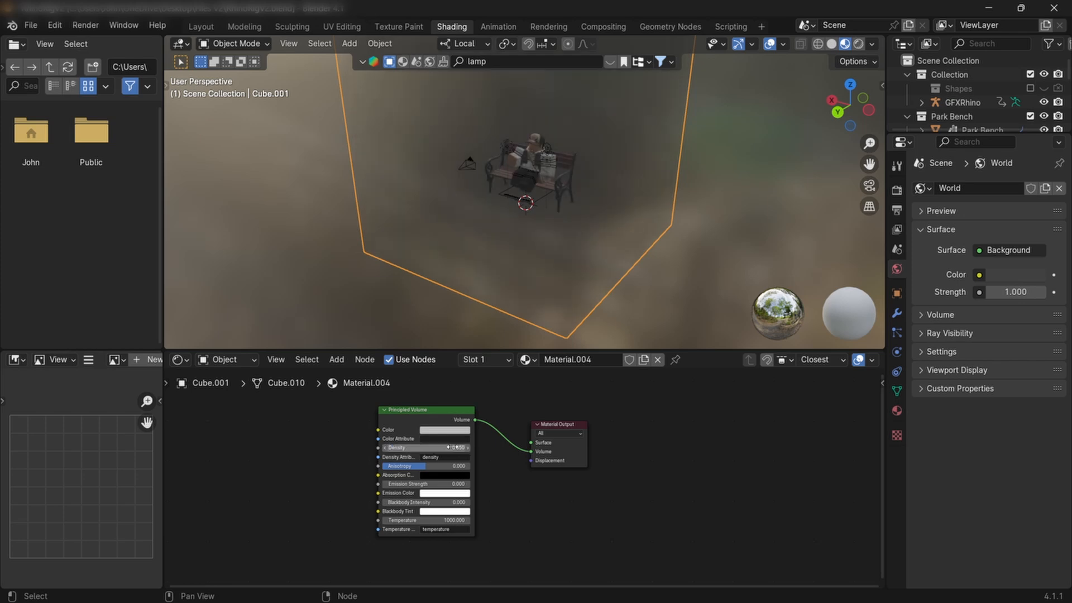
# Check the fog around the character up close, return to the Layout workspace and look through the scene camera.
pyautogui.scroll(1, 469, 422)
pyautogui.moveTo(488, 254); pyautogui.dragTo(871, 207, button='middle')
pyautogui.click(869, 186)
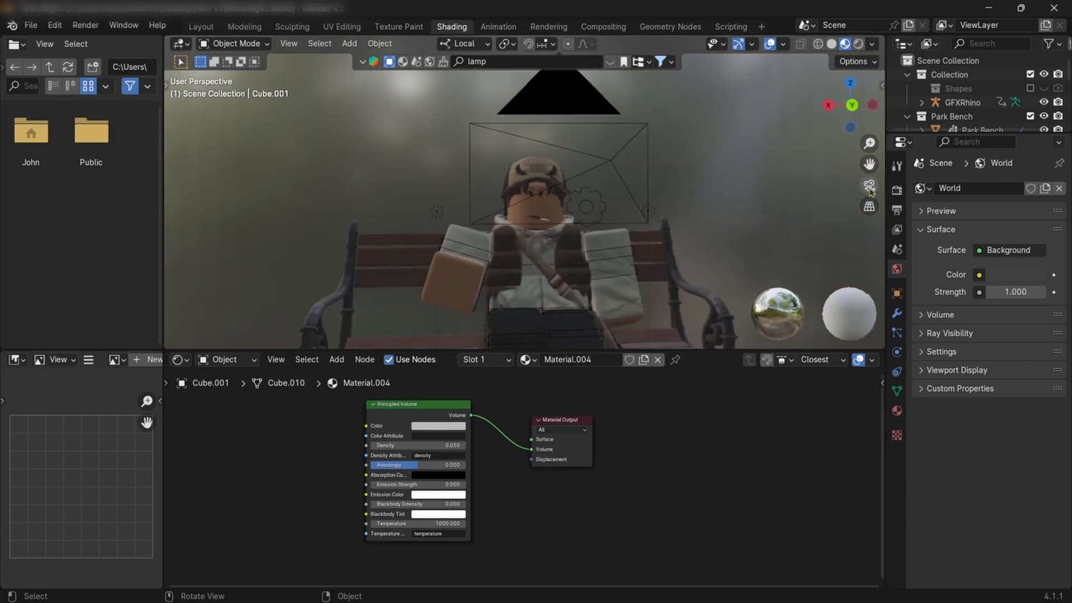
pyautogui.click(870, 189)
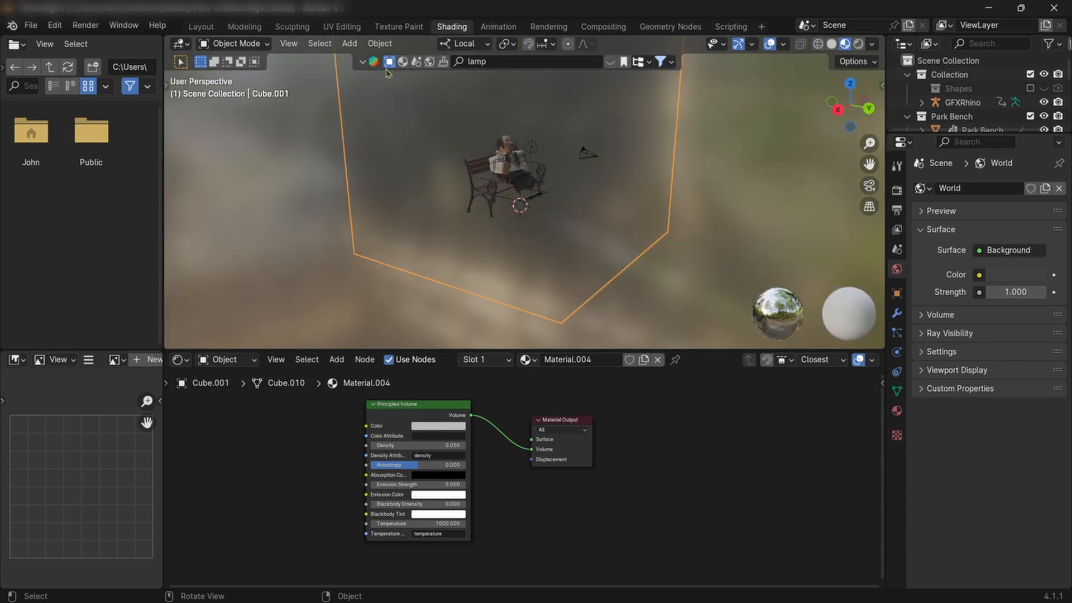
pyautogui.click(198, 28)
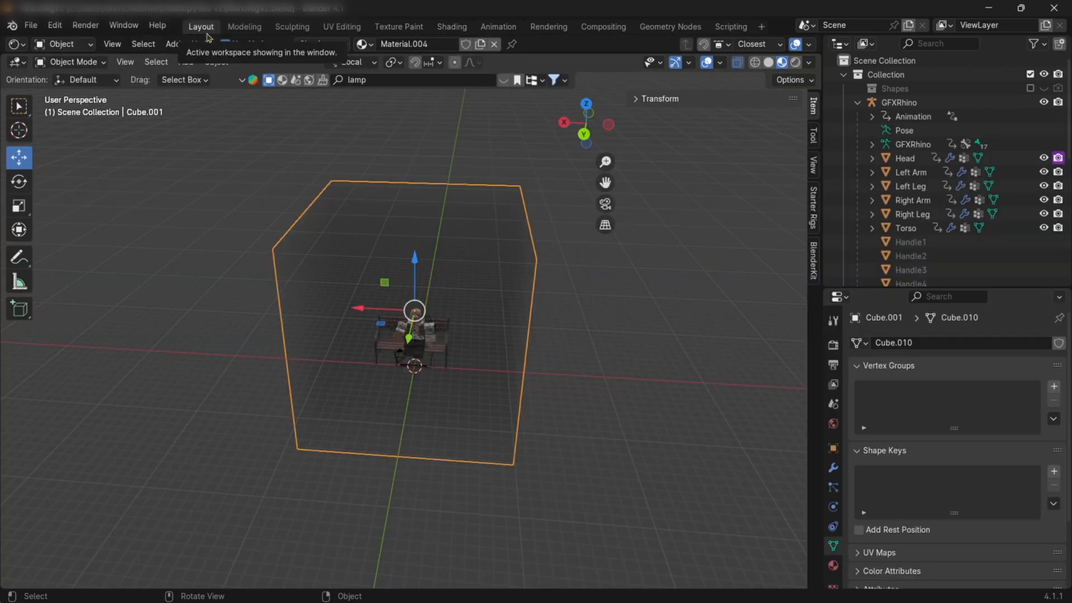
pyautogui.click(606, 204)
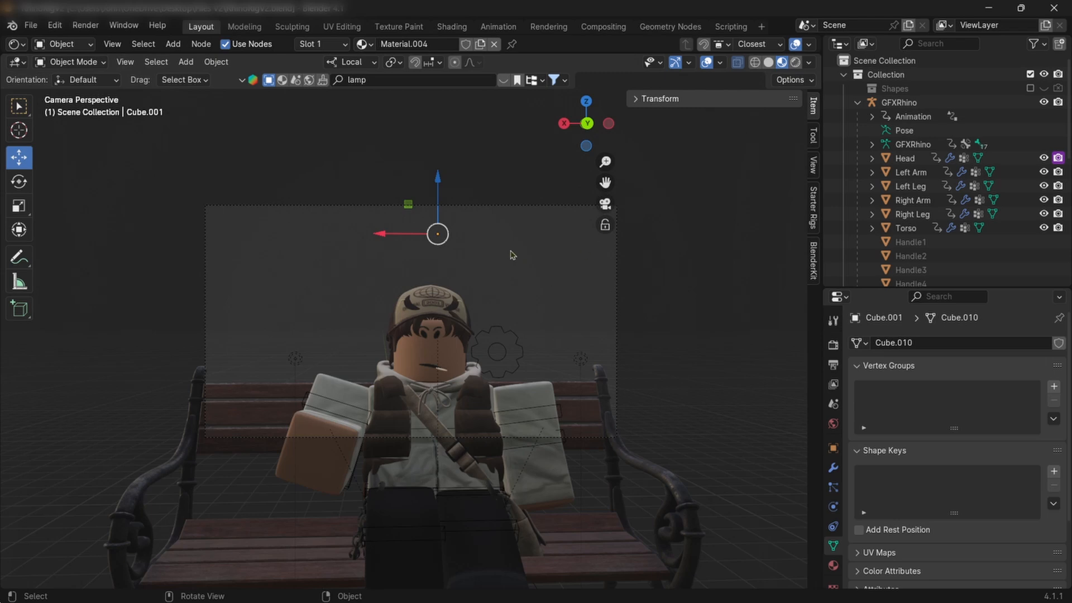
# Move the point light Point.002 beside the character about 0.75 m along its local Y axis and raise it slightly.
pyautogui.moveTo(510, 249); pyautogui.dragTo(321, 327, button='middle')
pyautogui.click(496, 330)
pyautogui.moveTo(473, 394); pyautogui.dragTo(429, 403)
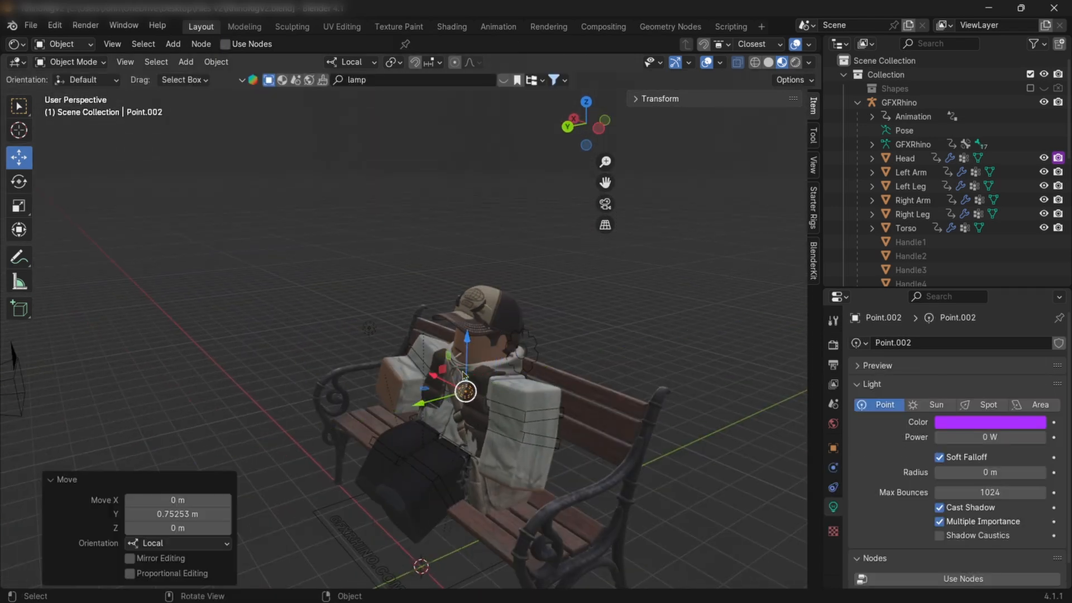
pyautogui.moveTo(466, 346); pyautogui.dragTo(467, 322)
# Move the point light Point.001, on the other side of the character, about -0.42 m along its local X axis.
pyautogui.click(370, 328)
pyautogui.moveTo(379, 317); pyautogui.dragTo(317, 331, button='middle')
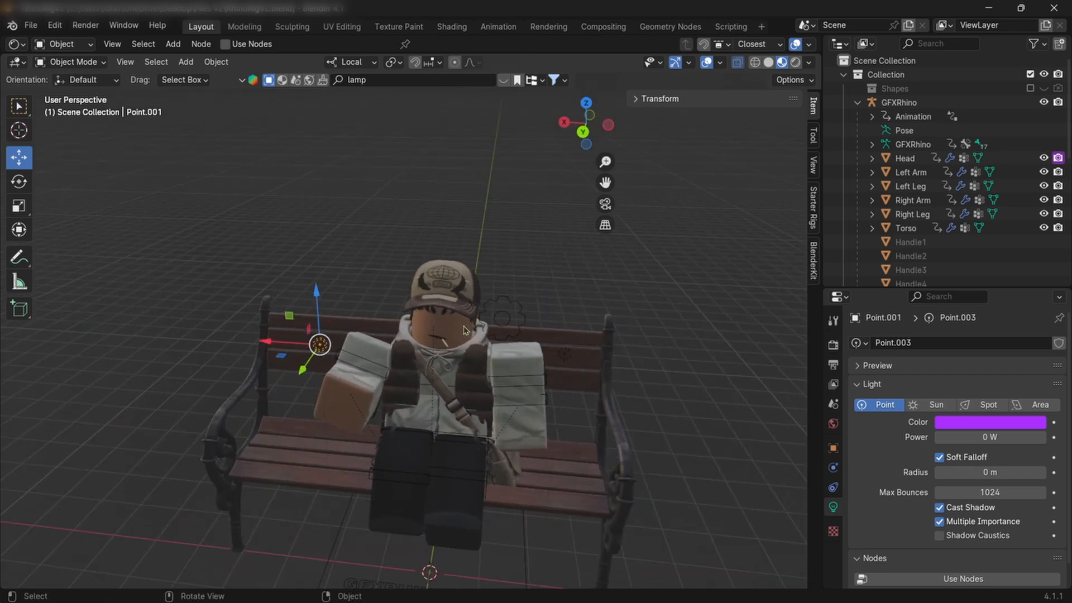
pyautogui.moveTo(286, 342); pyautogui.dragTo(307, 340)
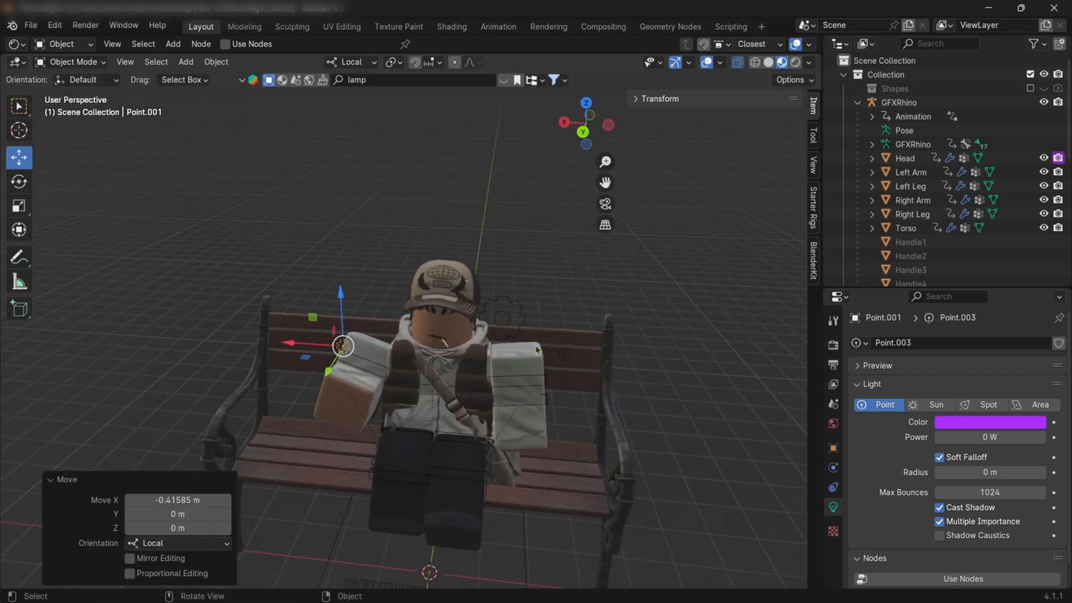
# Set the power of the point light Point.001 to 200 W.
pyautogui.click(999, 438)
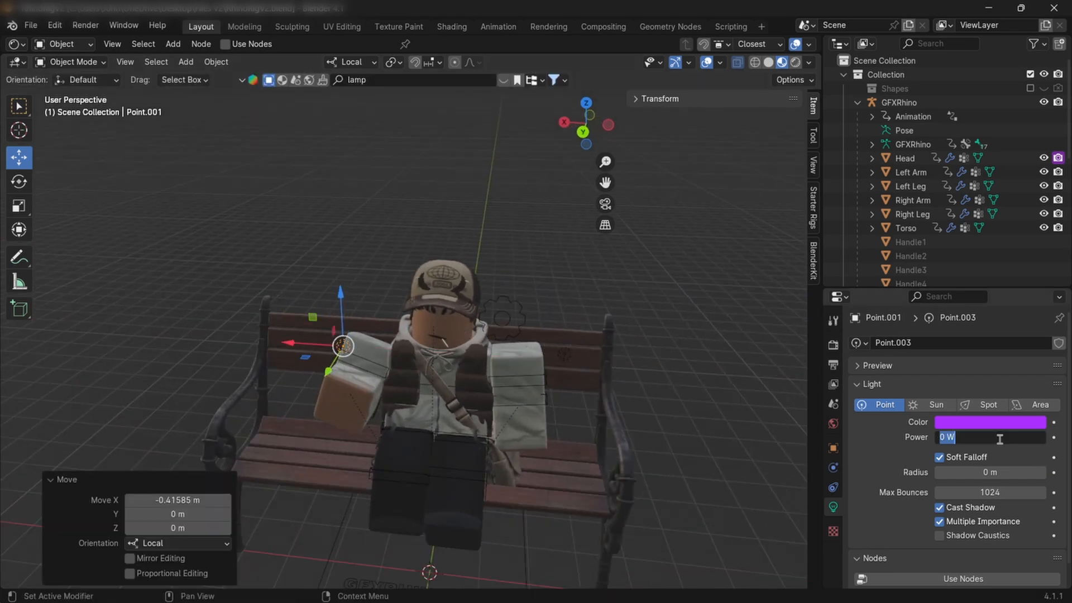
pyautogui.click(943, 439)
pyautogui.press('BackSpace')
pyautogui.write('200')
pyautogui.press('Return')
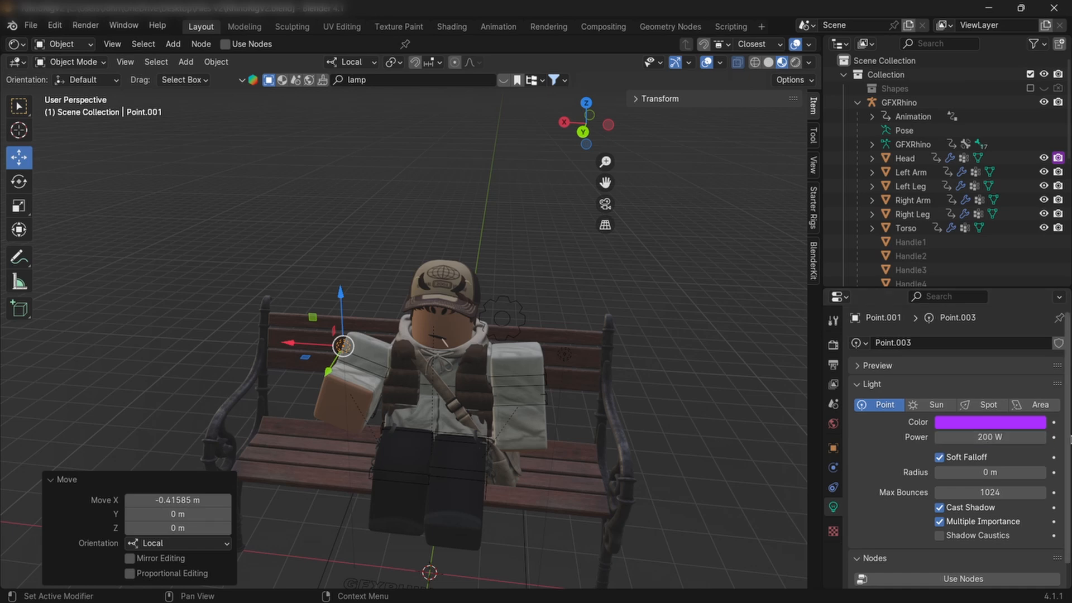
# Set the power of the point light Point.002 to 200 W.
pyautogui.click(564, 354)
pyautogui.click(967, 438)
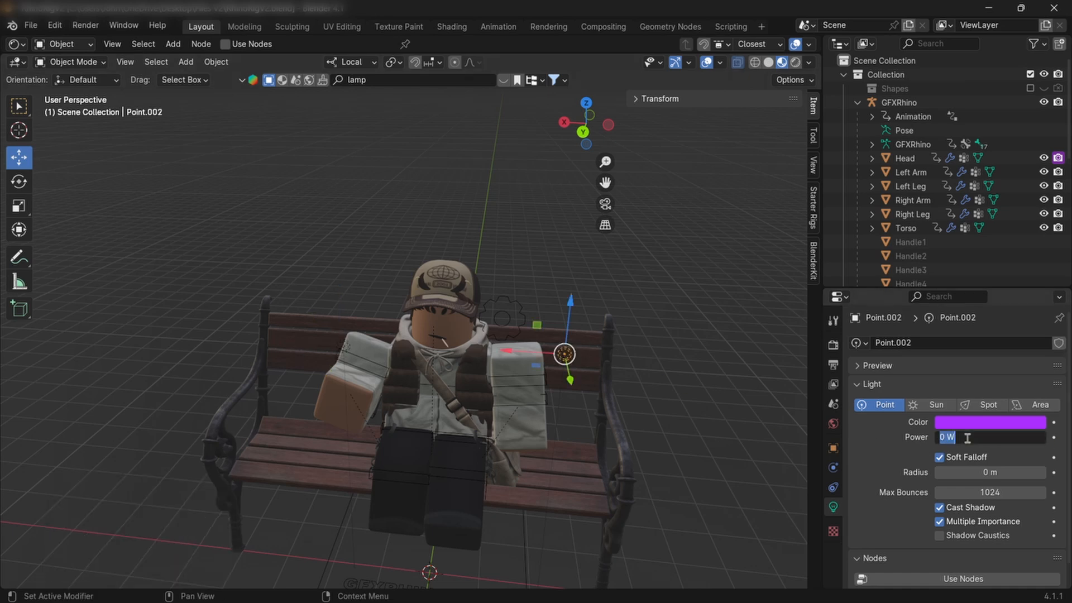
pyautogui.click(947, 439)
pyautogui.press('BackSpace')
pyautogui.press('BackSpace')
pyautogui.write('200')
pyautogui.press('Return')
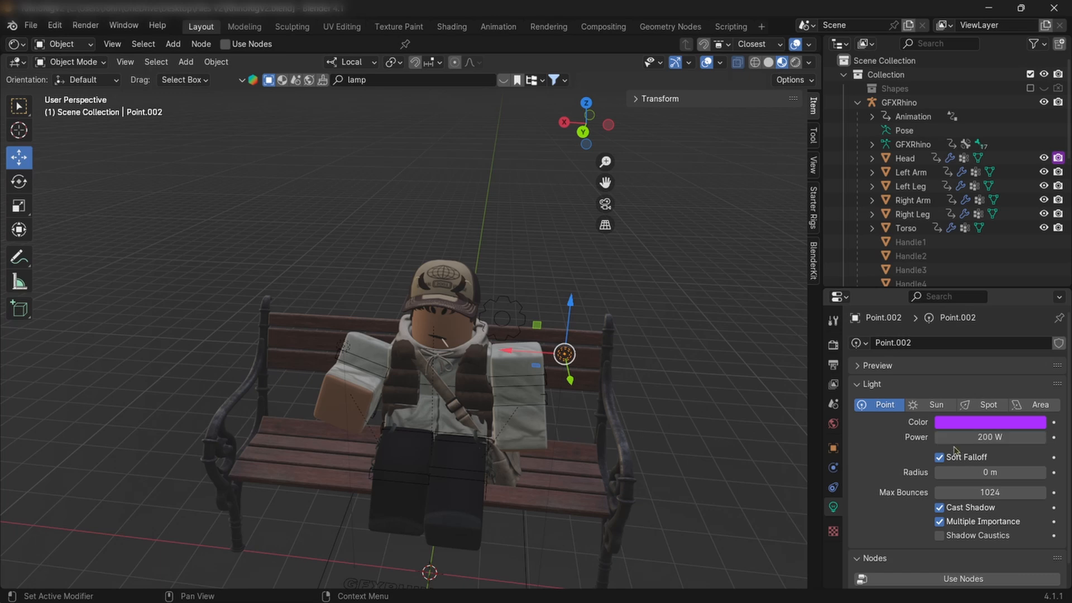
# Change the colour of the point light Point.002 to yellow-orange with hue 0.100, saturation 1.000 and value 1.000.
pyautogui.click(983, 423)
pyautogui.moveTo(941, 288); pyautogui.dragTo(916, 319)
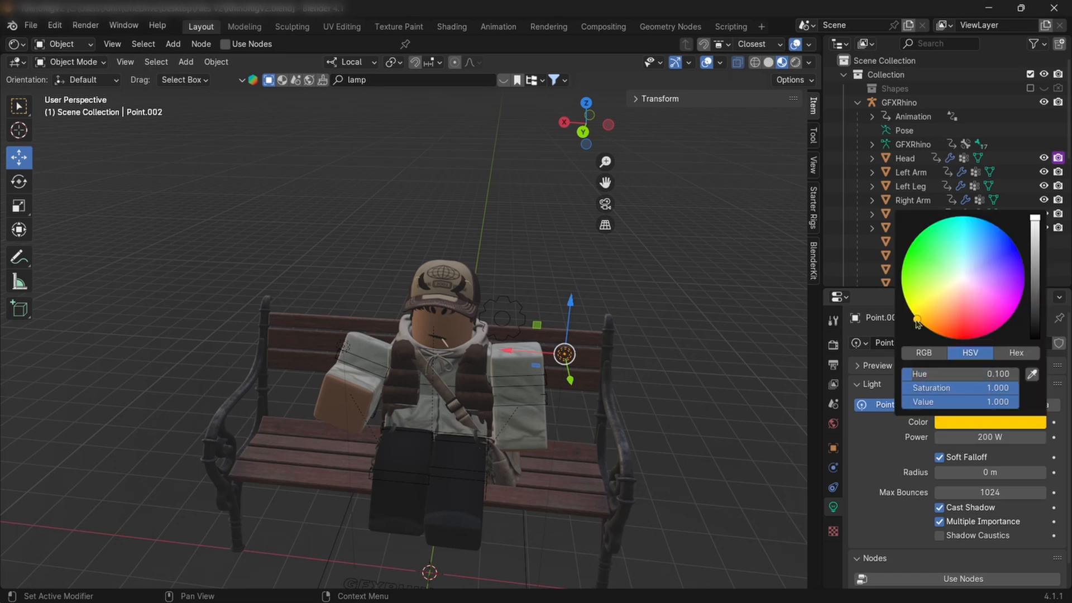
pyautogui.click(725, 313)
pyautogui.moveTo(725, 311); pyautogui.dragTo(807, 307, button='middle')
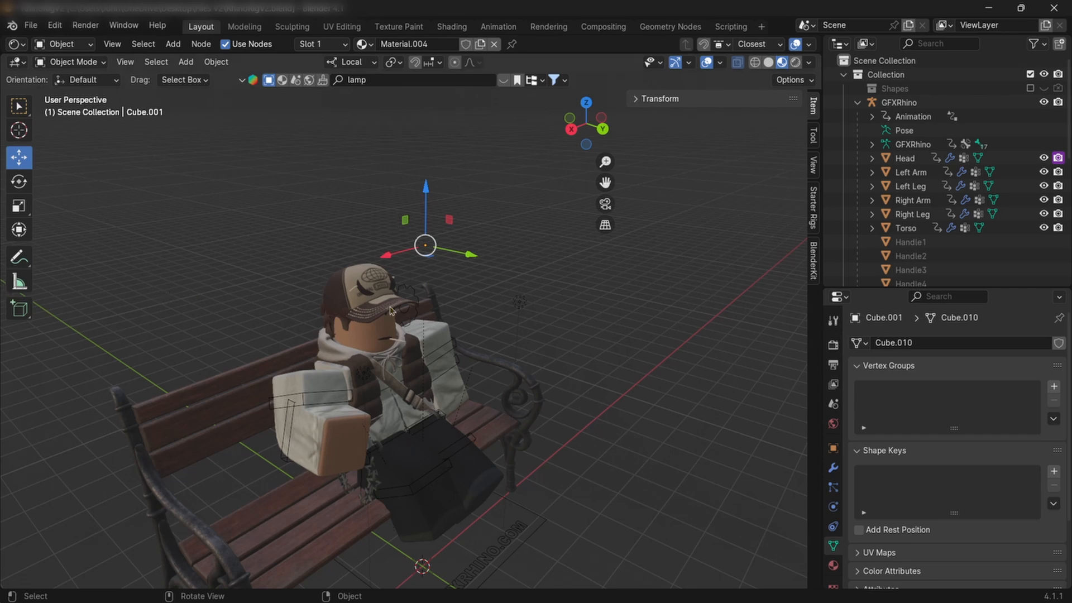
pyautogui.hotkey('shift', 'a')
pyautogui.moveTo(764, 358)
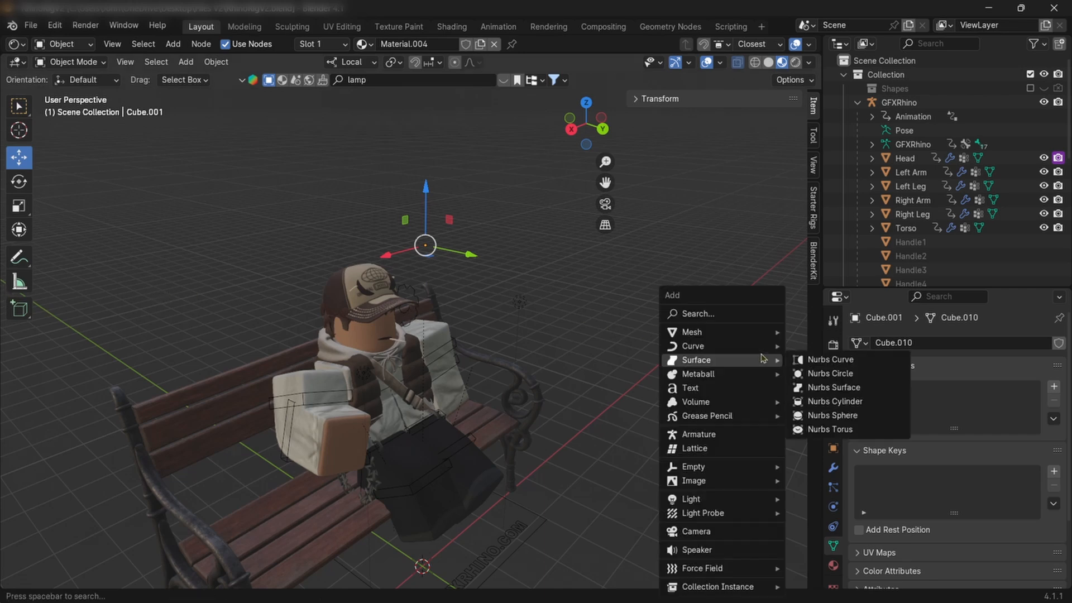
pyautogui.moveTo(735, 500)
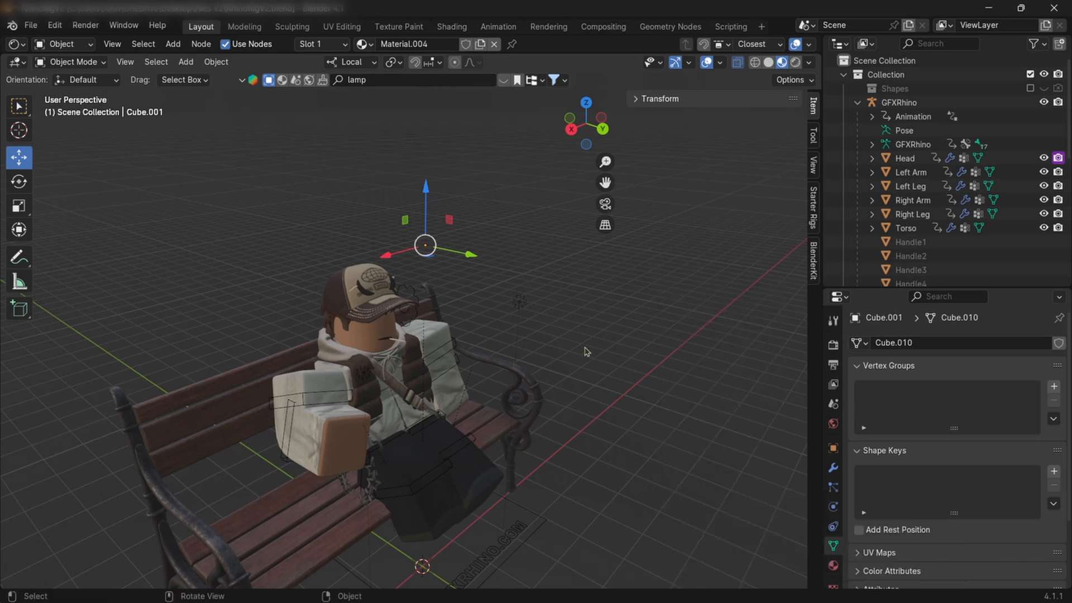
# Raise the purple point light Point.001 about 0.51 m along its local Z axis.
pyautogui.moveTo(587, 352); pyautogui.dragTo(316, 366, button='middle')
pyautogui.click(312, 372)
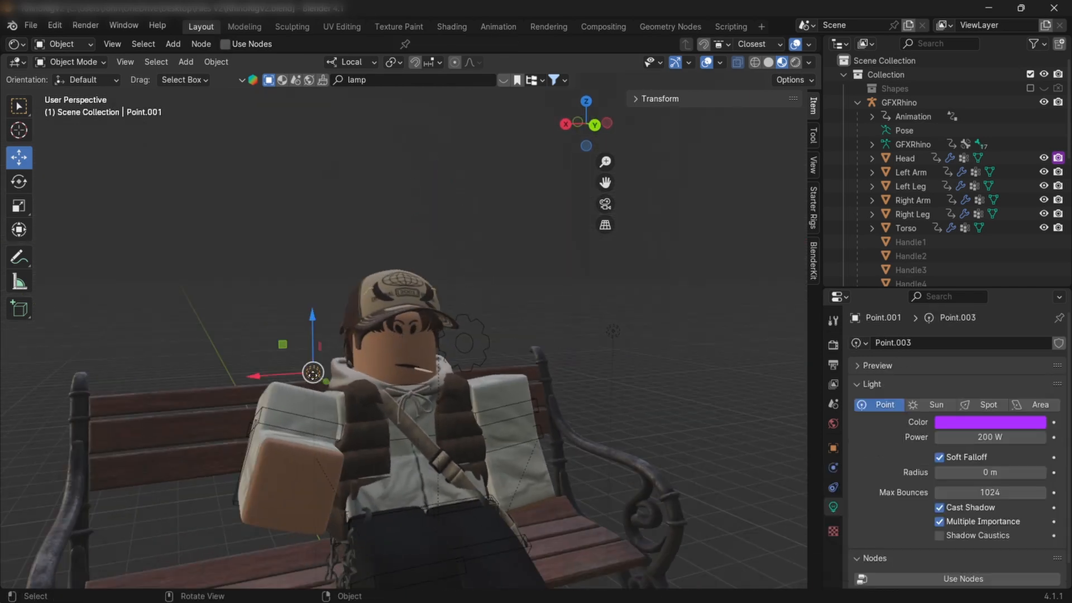
pyautogui.moveTo(311, 335); pyautogui.dragTo(312, 307)
pyautogui.moveTo(525, 320); pyautogui.dragTo(656, 354, button='middle')
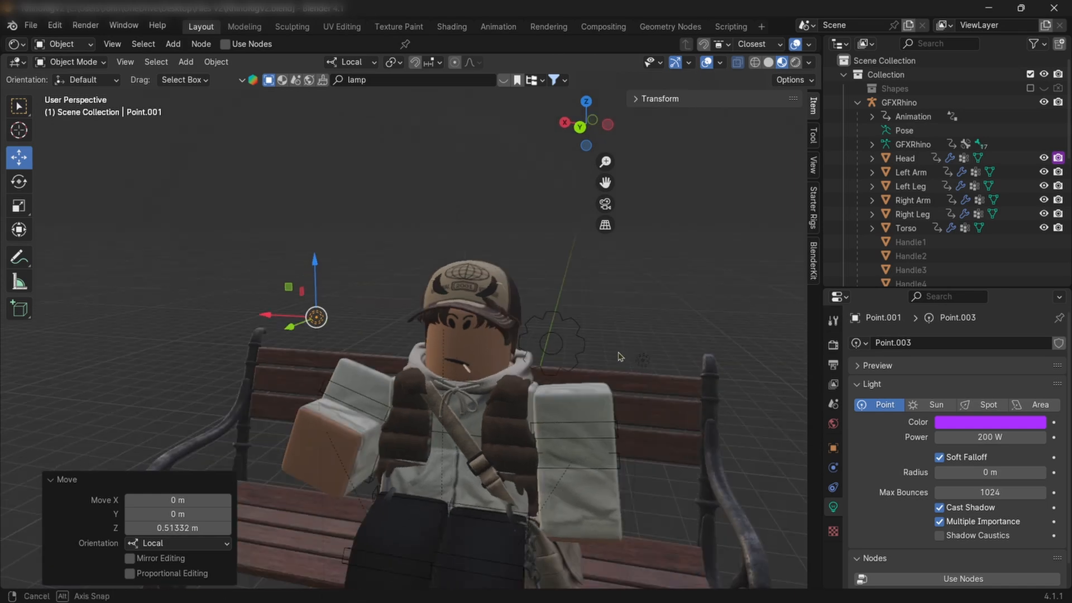
# Look through the scene camera and reframe the character with Walk Navigation.
pyautogui.click(605, 204)
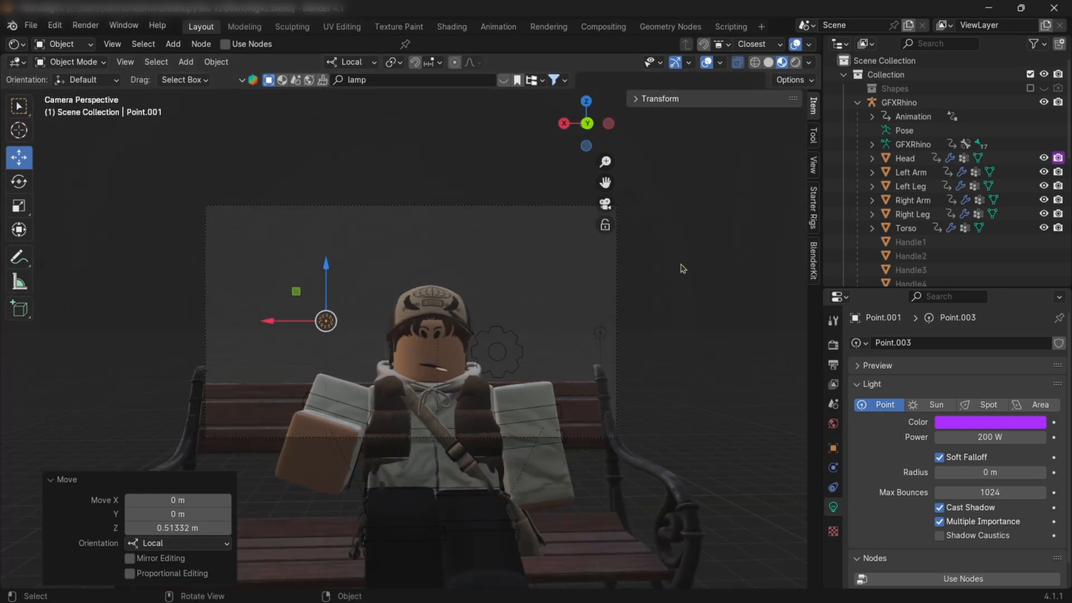
pyautogui.click(125, 61)
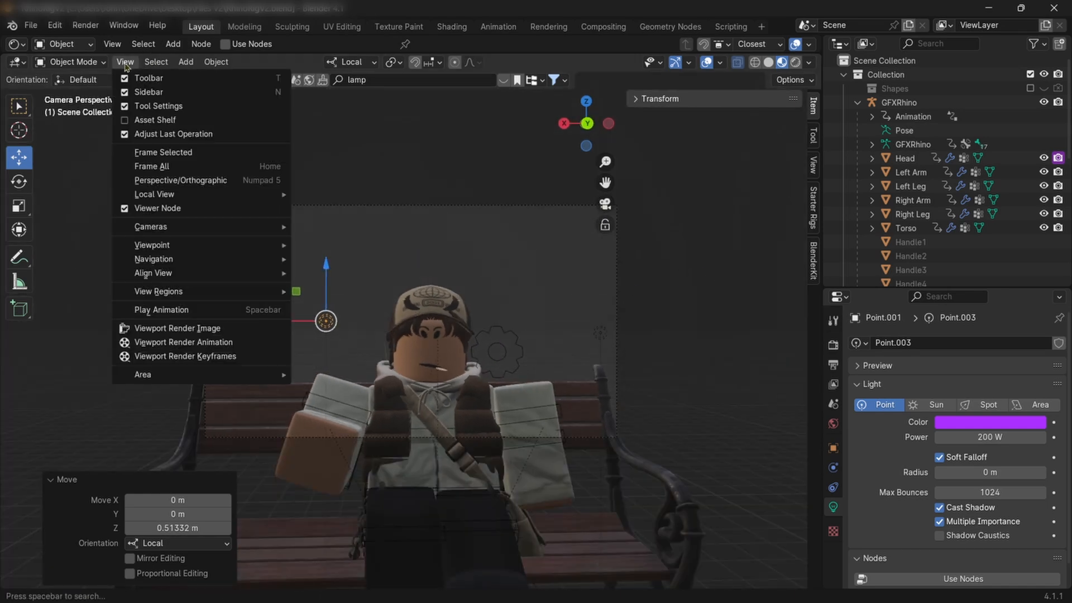
pyautogui.moveTo(179, 261)
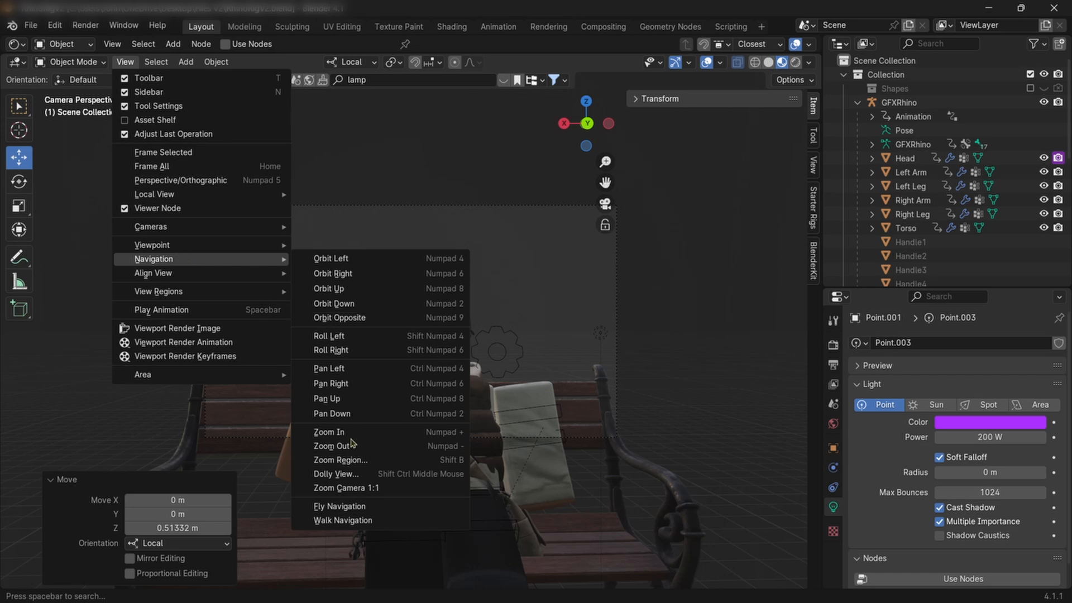
pyautogui.click(343, 521)
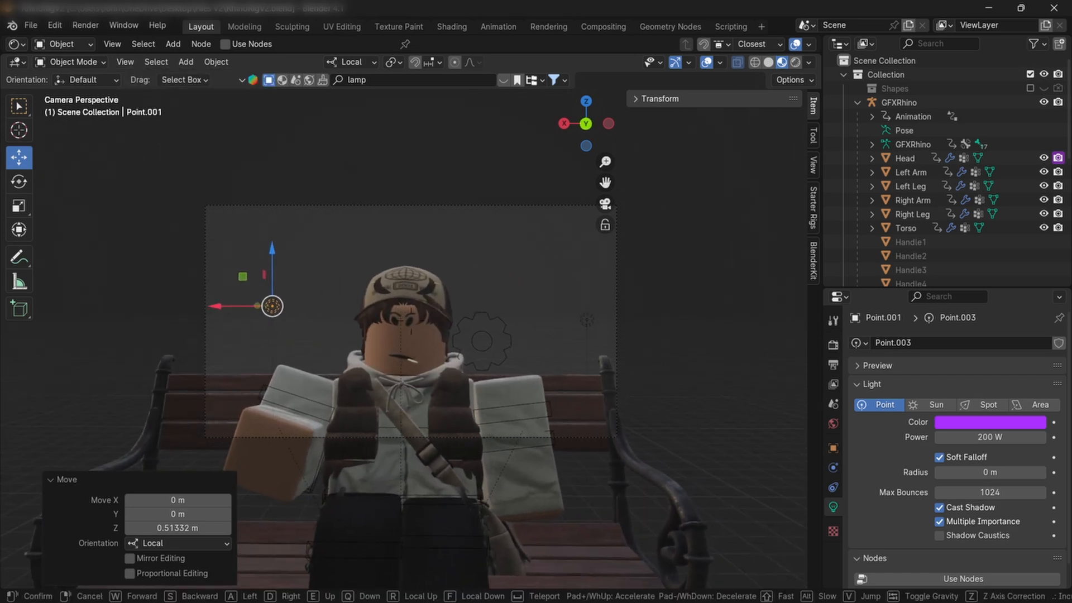
pyautogui.press('Return')
# Move the yellow point light Point.002 along its local X axis into the camera frame and raise it about 0.15 m.
pyautogui.click(637, 326)
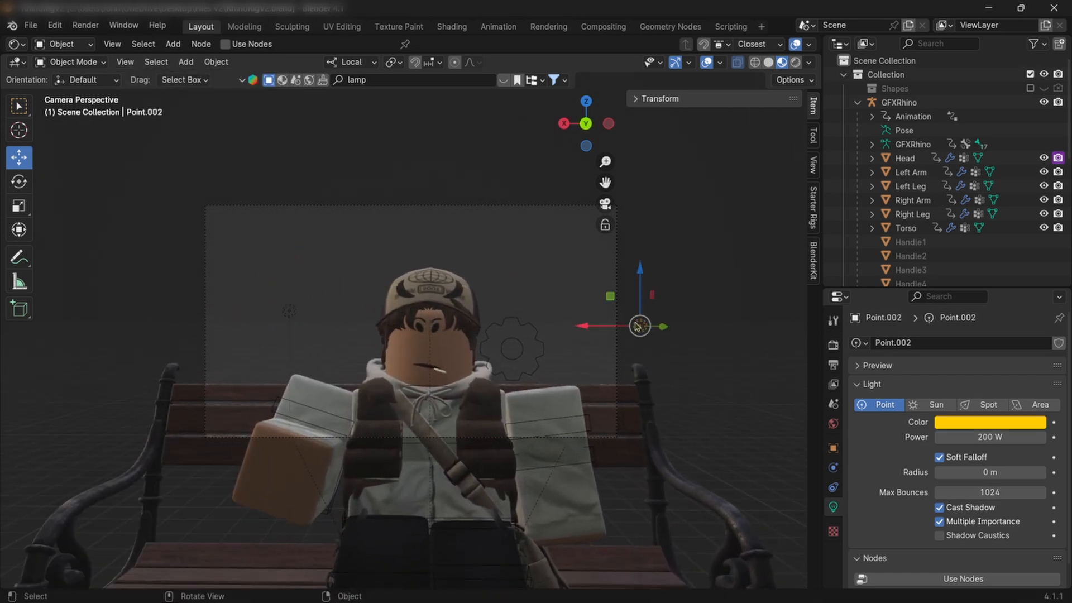
pyautogui.moveTo(616, 331); pyautogui.dragTo(536, 330)
pyautogui.moveTo(560, 274); pyautogui.dragTo(547, 235)
# Render the camera view to check the purple and yellow lights in the fog, and close the render window.
pyautogui.click(85, 25)
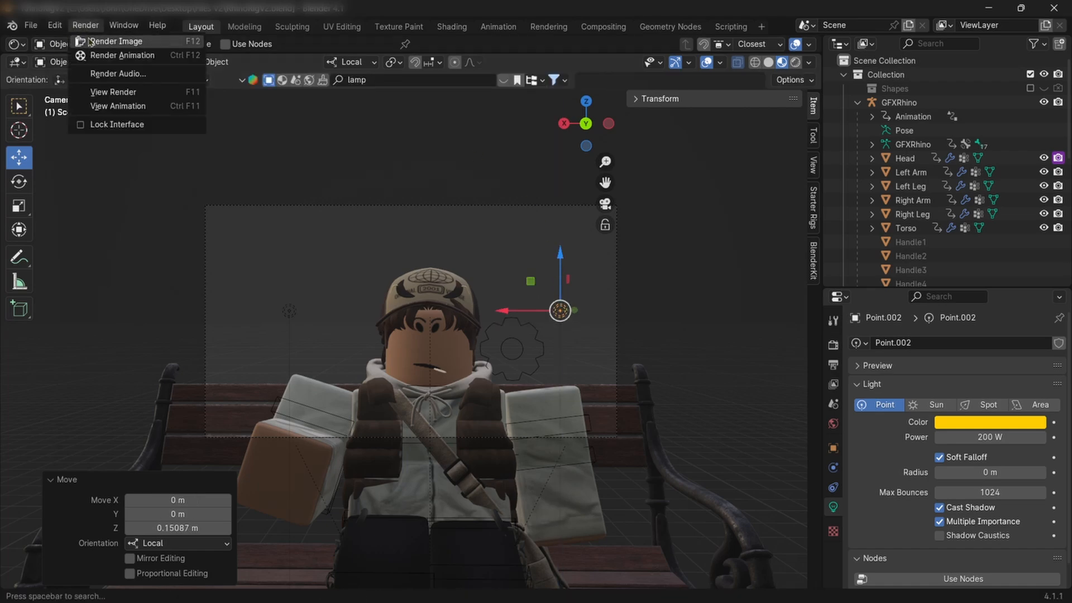
pyautogui.click(89, 41)
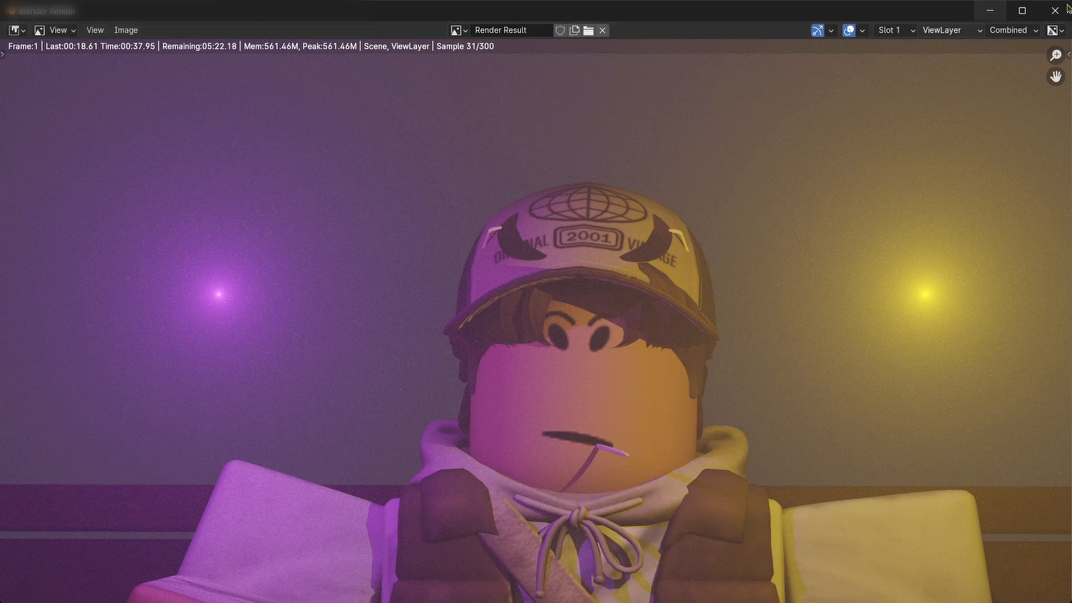
pyautogui.click(1064, 9)
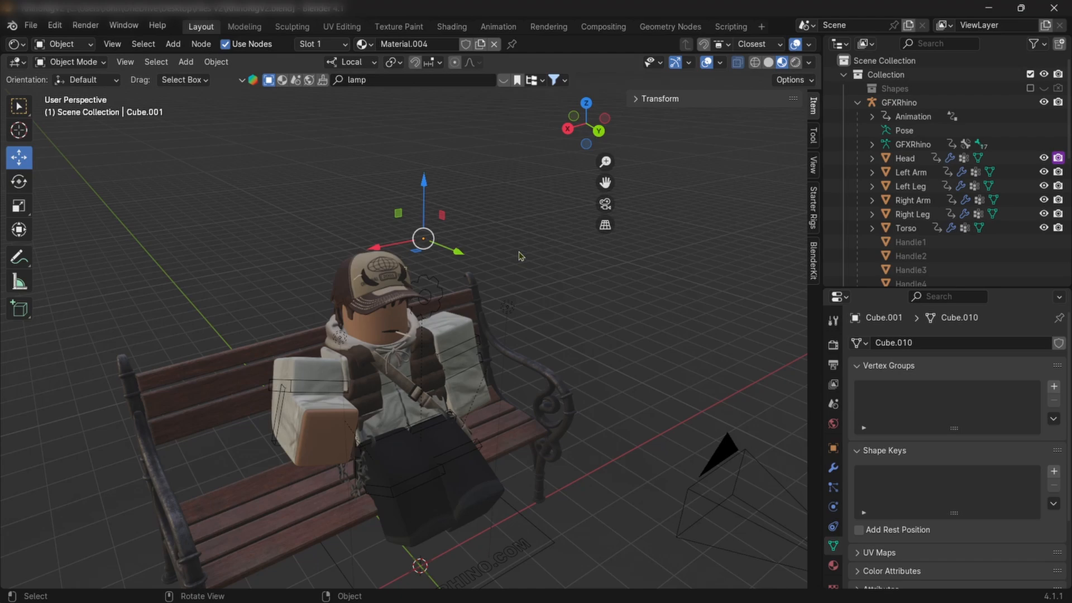
# Delete the fog cube and render the camera view without it for comparison.
pyautogui.scroll(-7, 519, 255)
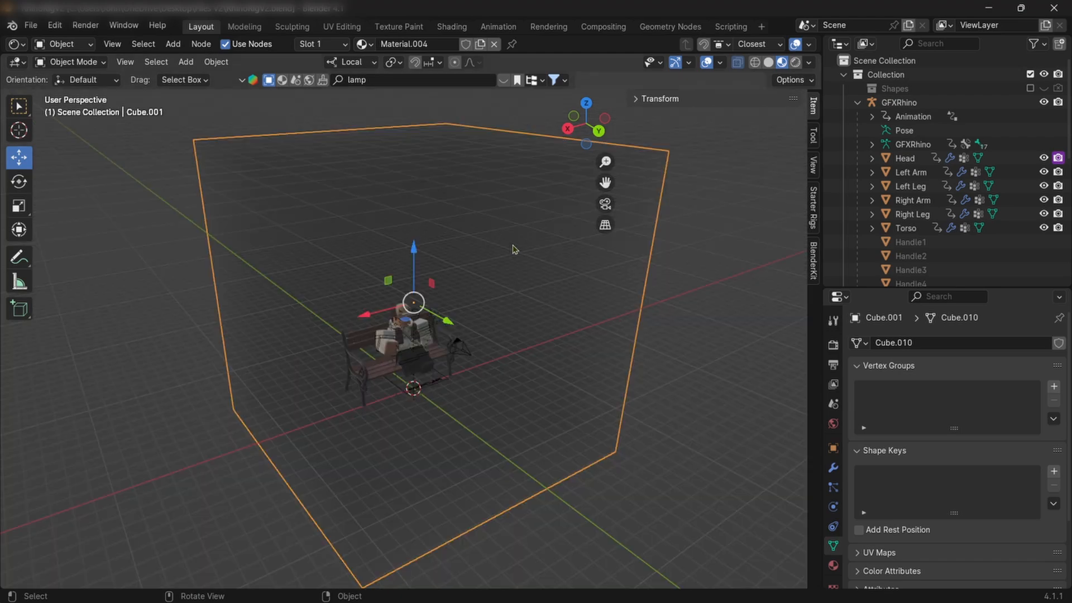
pyautogui.press('Delete')
pyautogui.click(605, 204)
pyautogui.click(85, 25)
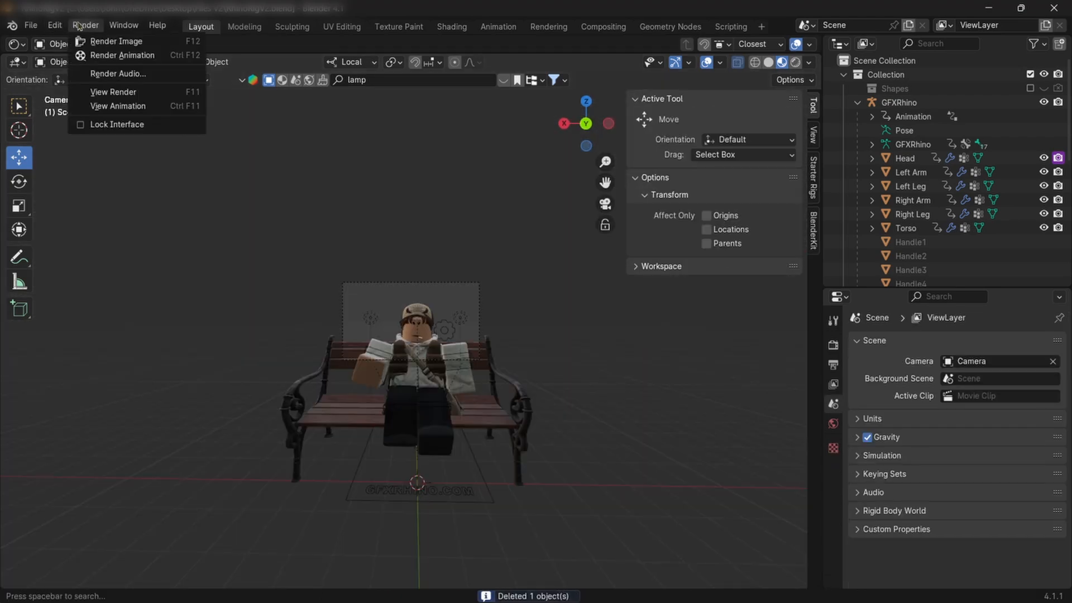
pyautogui.click(107, 42)
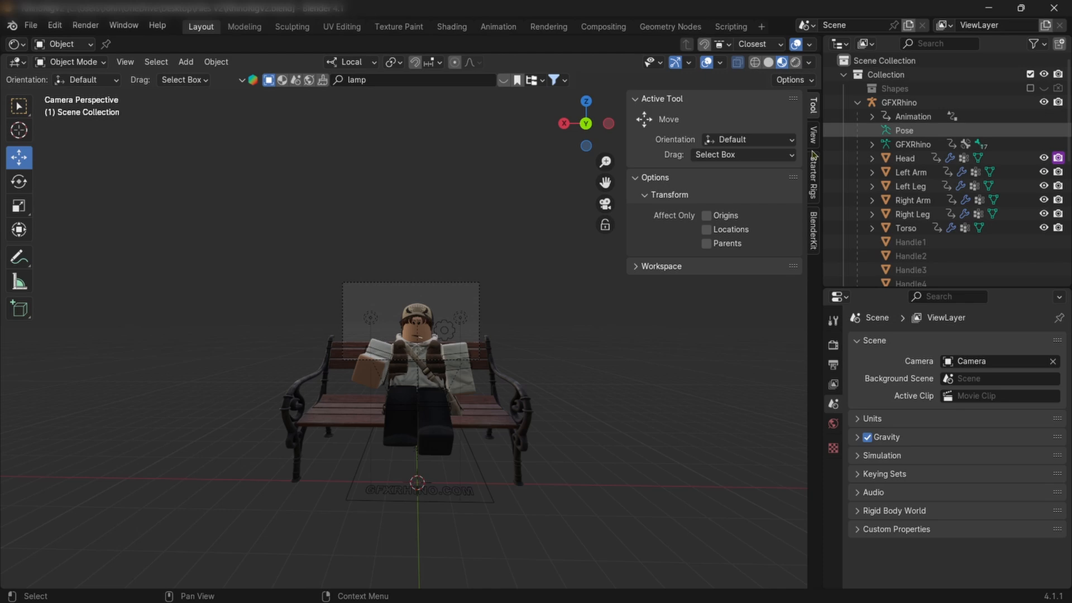
# Move both point lights outward along their local X axes, the yellow one about -2.47 m, and check them through the camera.
pyautogui.scroll(4, 277, 311)
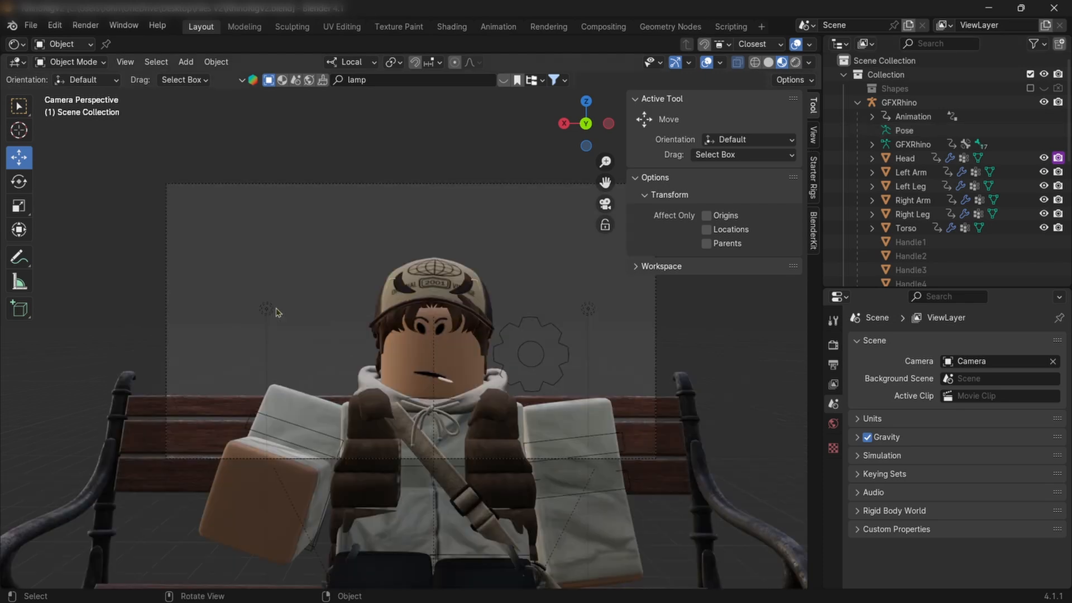
pyautogui.click(268, 309)
pyautogui.moveTo(289, 273); pyautogui.dragTo(338, 319, button='middle')
pyautogui.scroll(1, 338, 320)
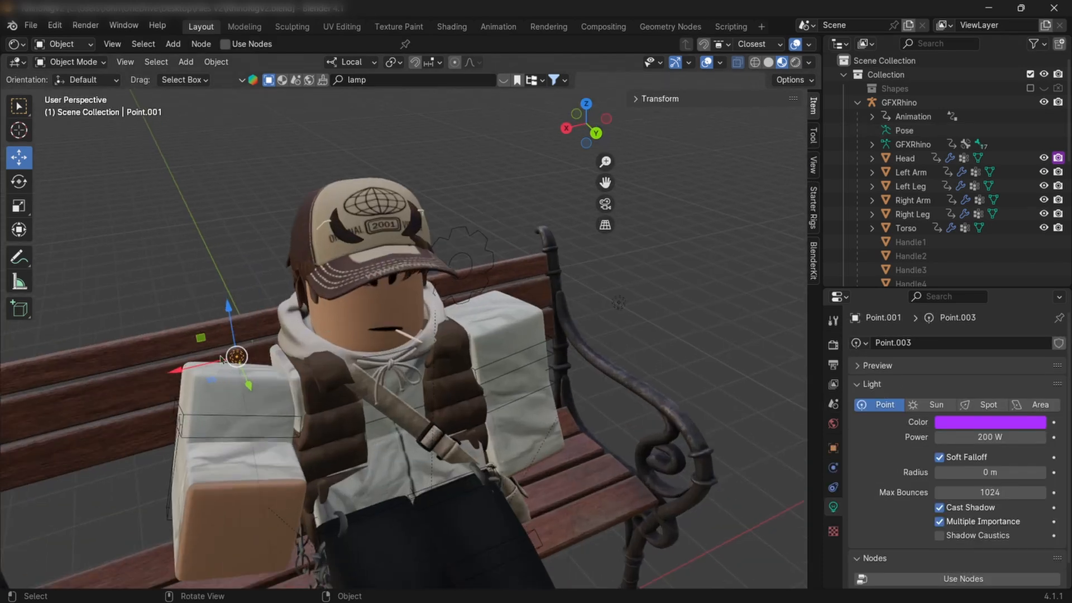
pyautogui.moveTo(178, 369); pyautogui.dragTo(4, 411)
pyautogui.click(617, 307)
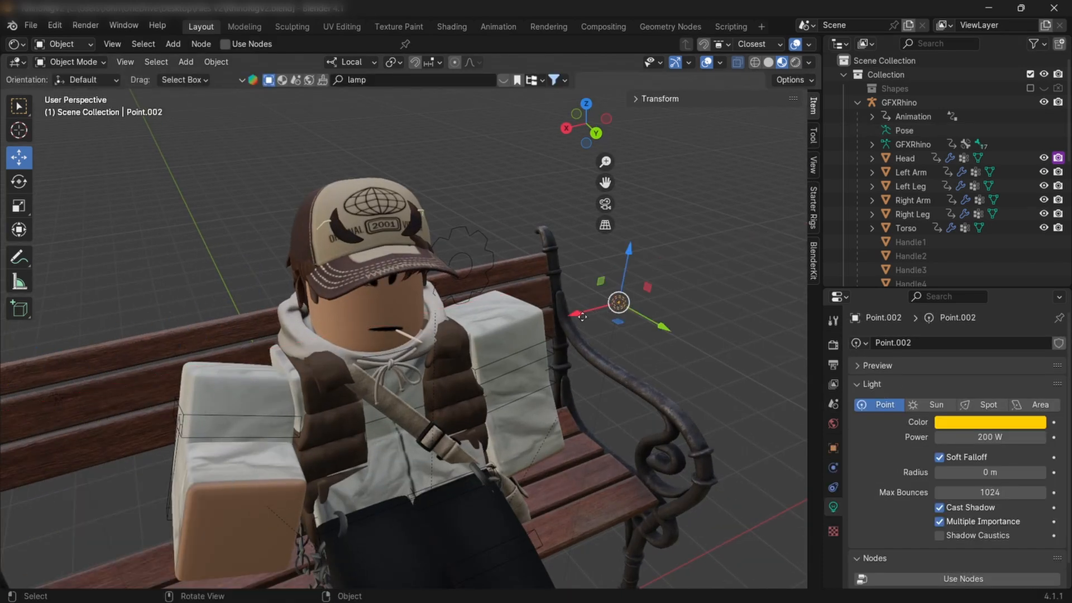
pyautogui.moveTo(583, 317); pyautogui.dragTo(748, 269)
pyautogui.click(606, 204)
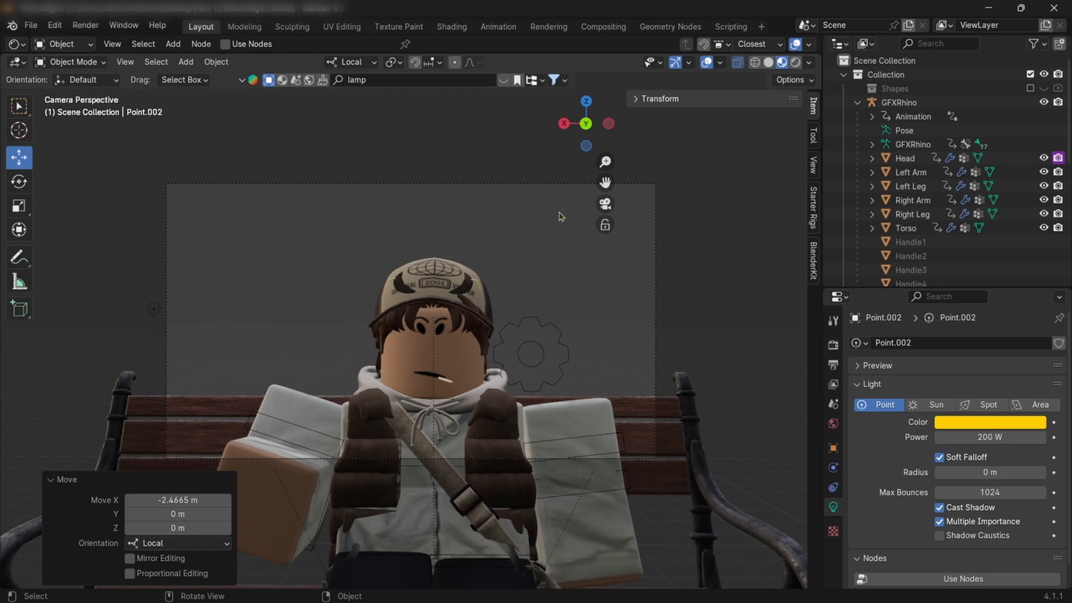
pyautogui.press('KP_0')
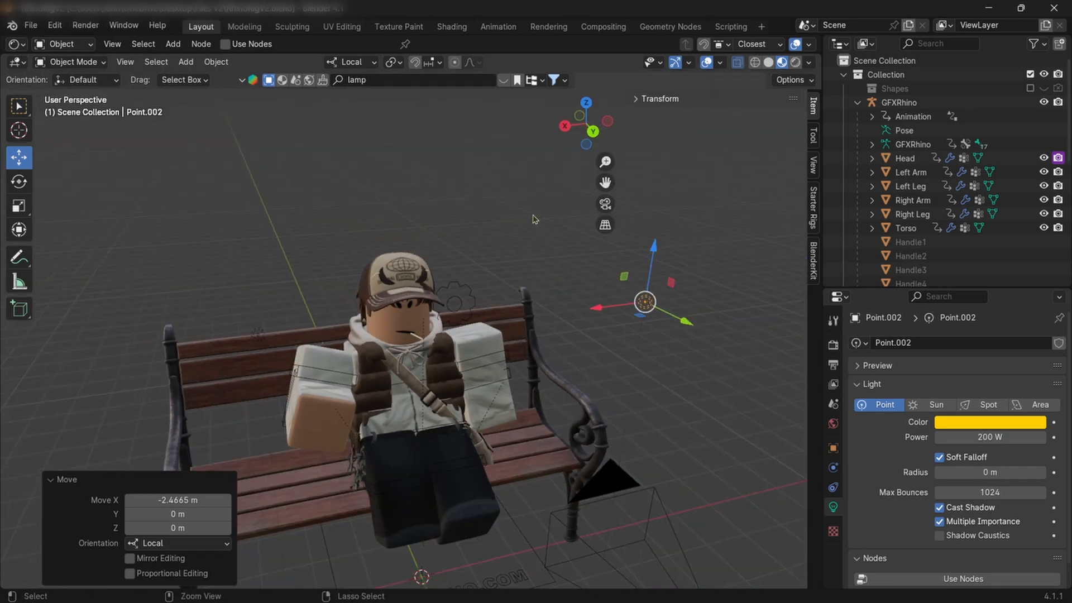
# Undo the outward moves of both lights and the deletion of the fog cube.
pyautogui.hotkey('ctrl', 'z')
pyautogui.hotkey('ctrl', 'z')
pyautogui.hotkey('ctrl', 'z')
pyautogui.hotkey('ctrl', 'z')
pyautogui.hotkey('ctrl', 'z')
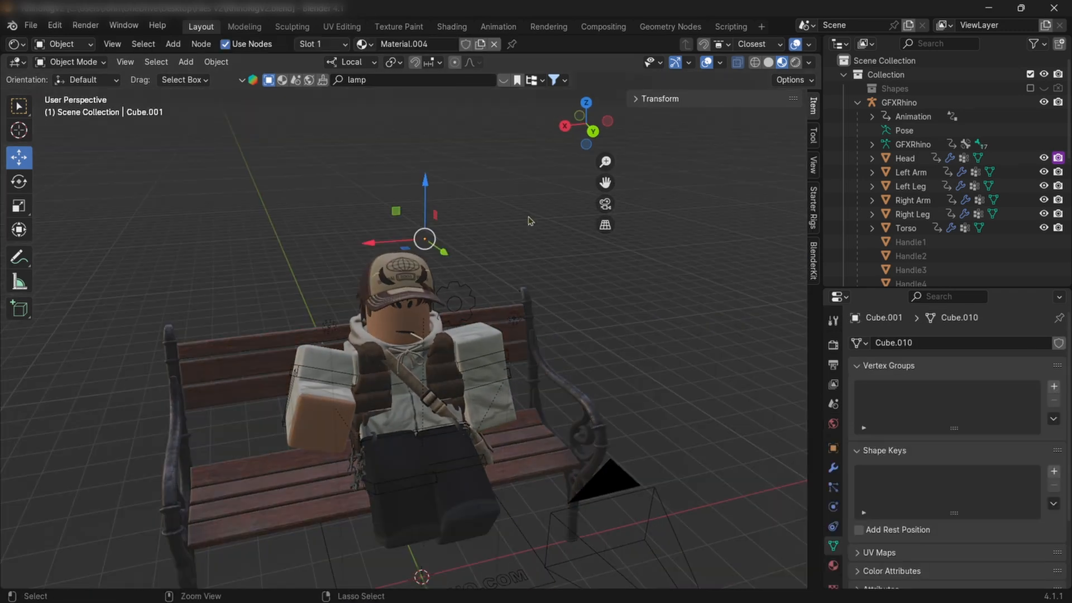
# In the camera view, move the purple point light Point.001 along its local X axis until it lies outside the frame.
pyautogui.scroll(1, 470, 282)
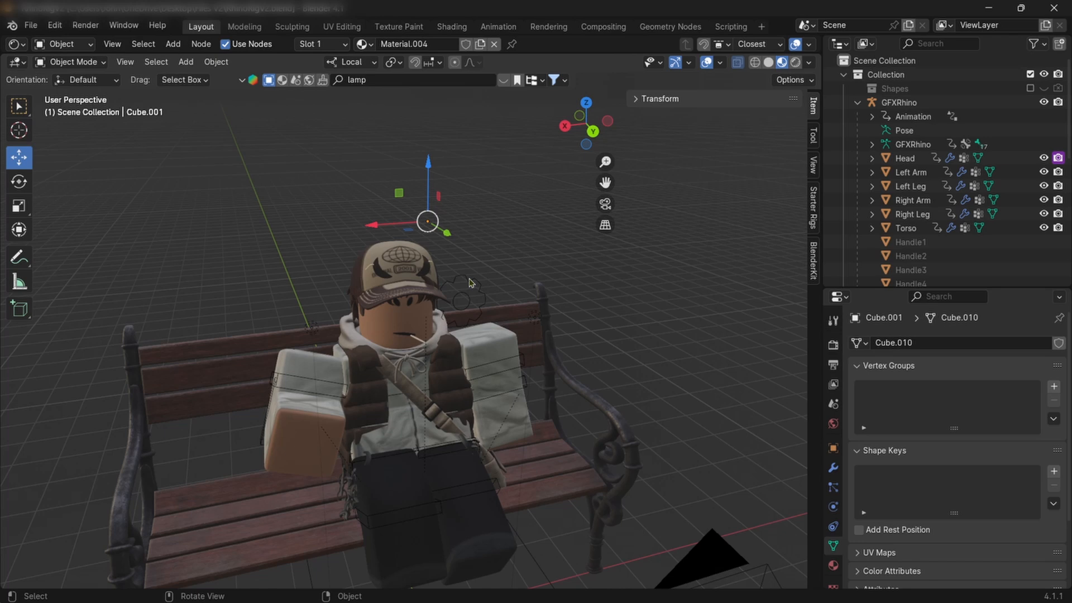
pyautogui.click(604, 204)
pyautogui.click(258, 311)
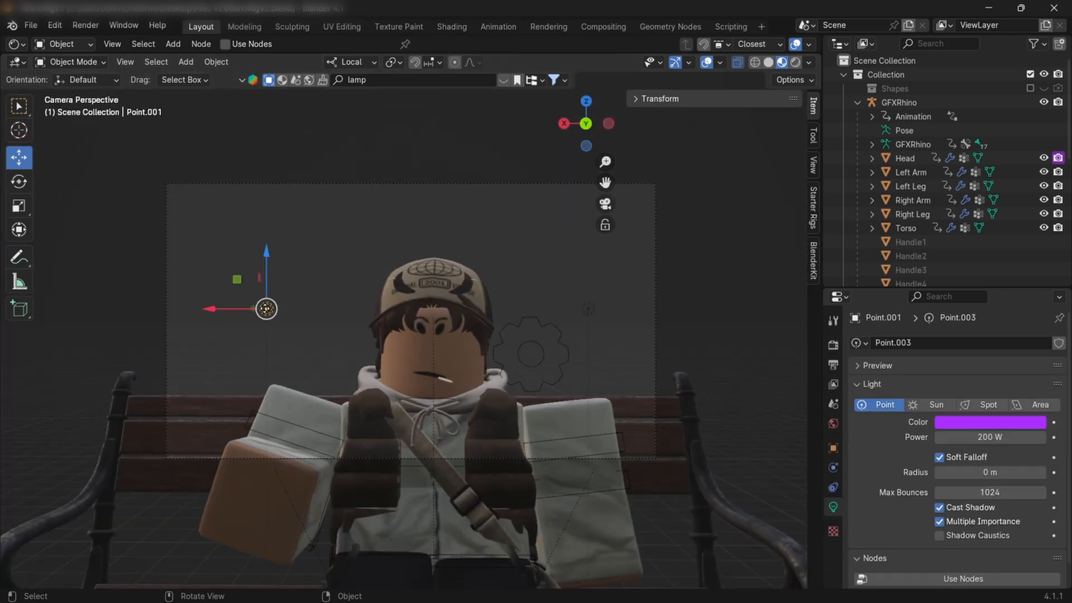
pyautogui.press('g')
pyautogui.press('x')
pyautogui.click(227, 303)
# Move the yellow point light Point.002 about -1.46 m along its local X axis, outside the camera frame.
pyautogui.click(588, 302)
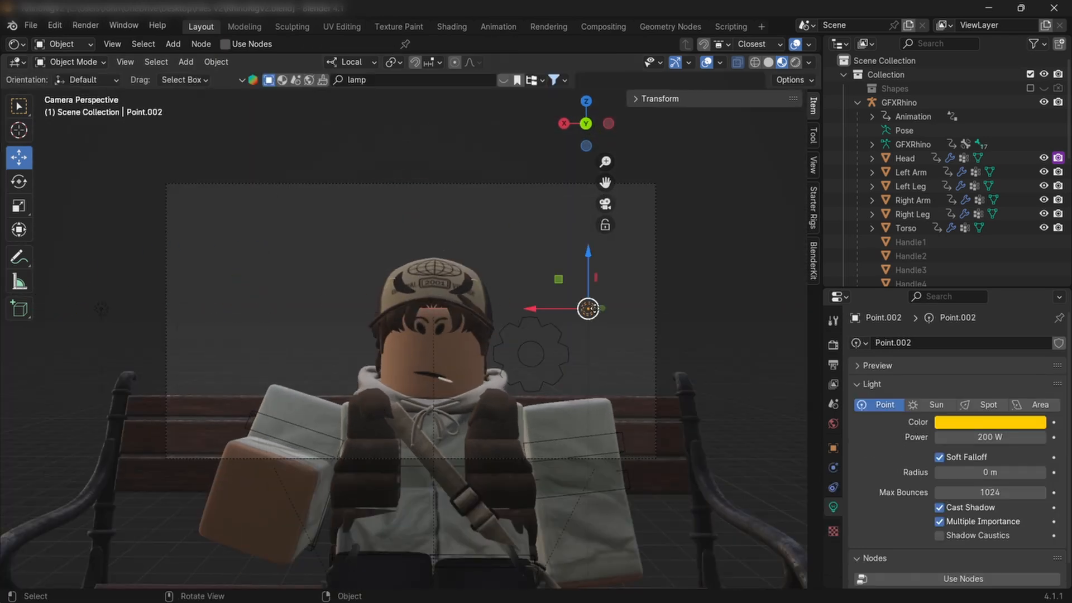
pyautogui.press('g')
pyautogui.press('x')
pyautogui.click(763, 308)
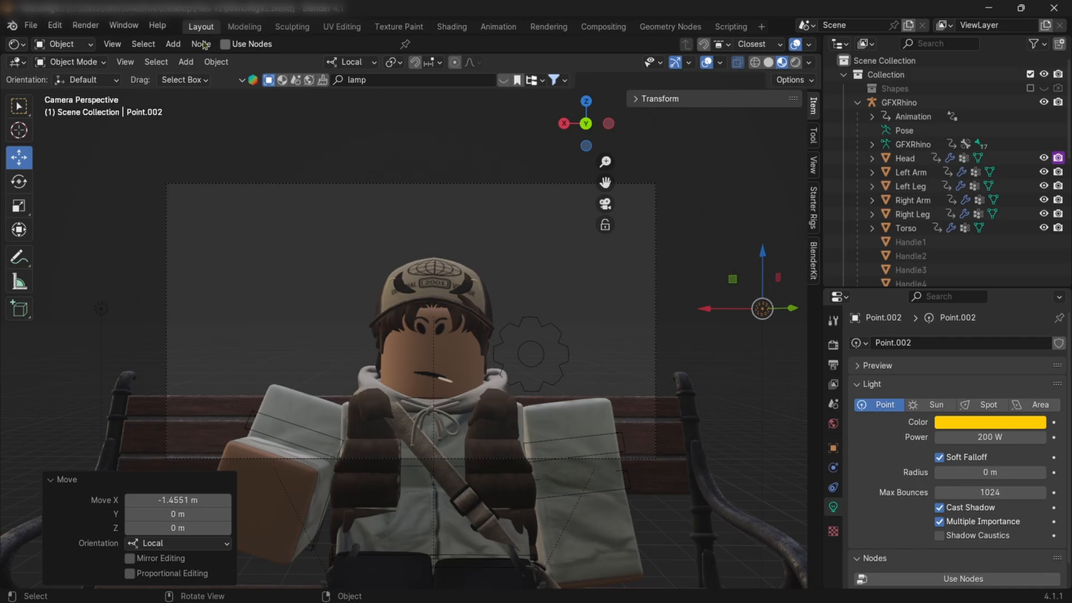
# Render the camera view to check the fog with both lights out of frame, and close the render window.
pyautogui.click(86, 26)
pyautogui.click(100, 39)
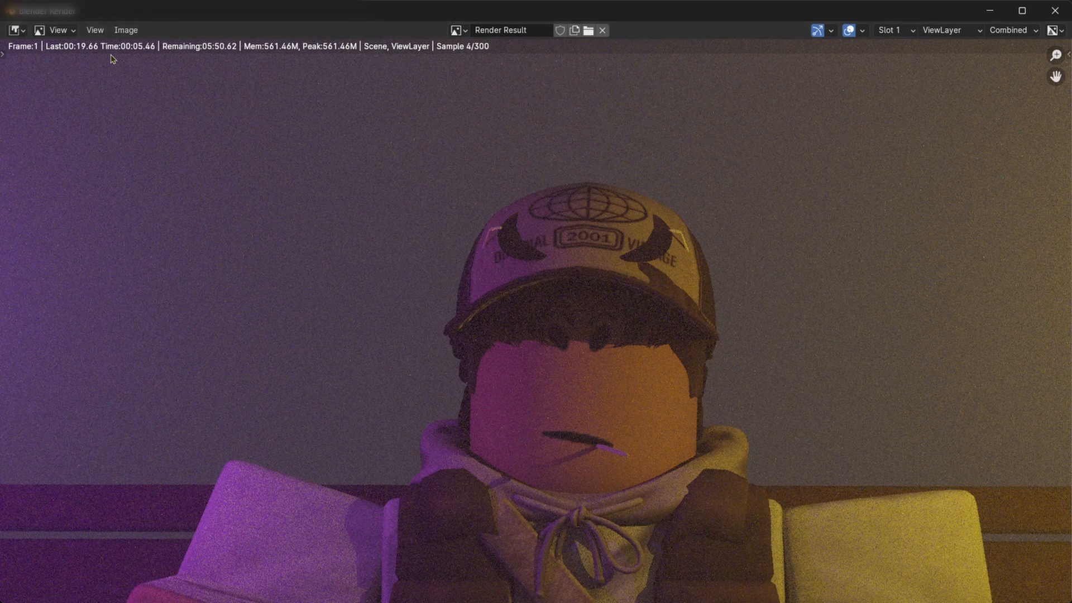
pyautogui.click(1052, 9)
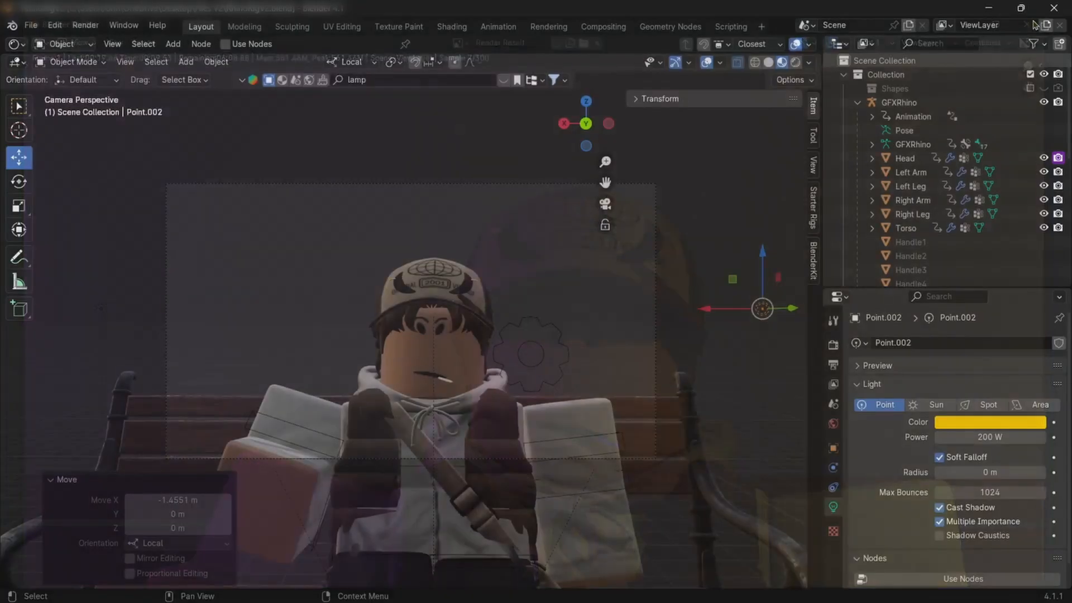
# Add an ico sphere and raise it about 5.83 m along its local Z axis, in front of the character's guns.
pyautogui.moveTo(672, 182); pyautogui.dragTo(674, 238, button='middle')
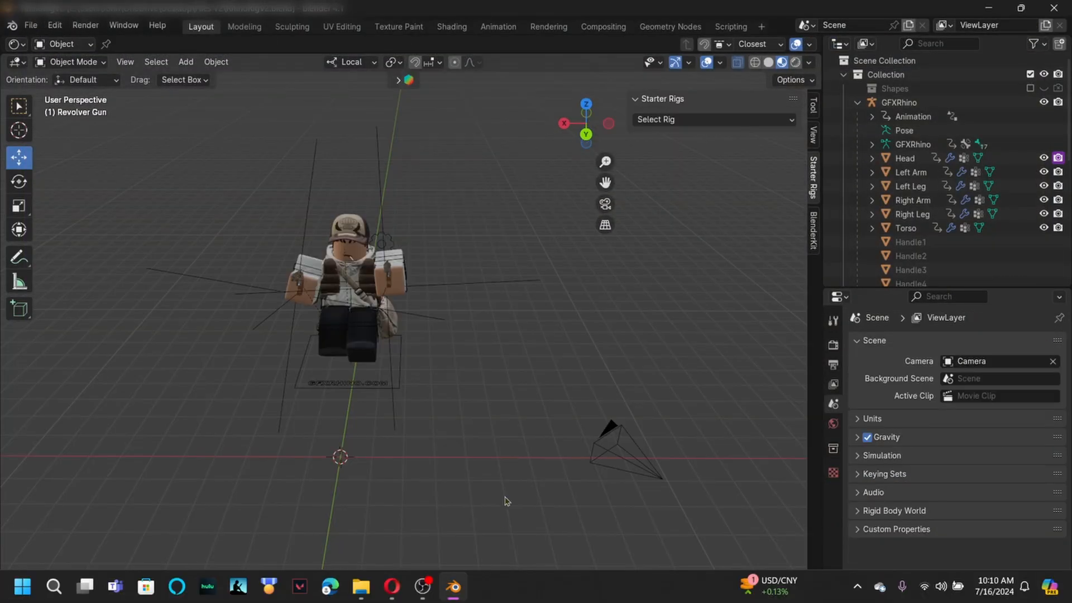
pyautogui.moveTo(386, 442); pyautogui.dragTo(411, 457, button='middle')
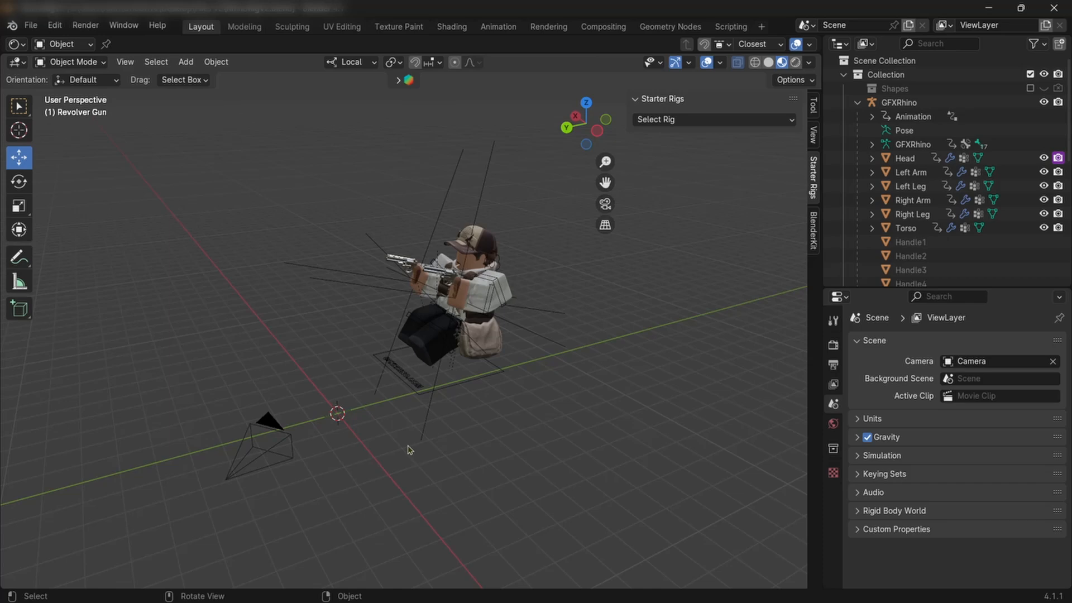
pyautogui.moveTo(508, 310); pyautogui.dragTo(598, 258, button='middle')
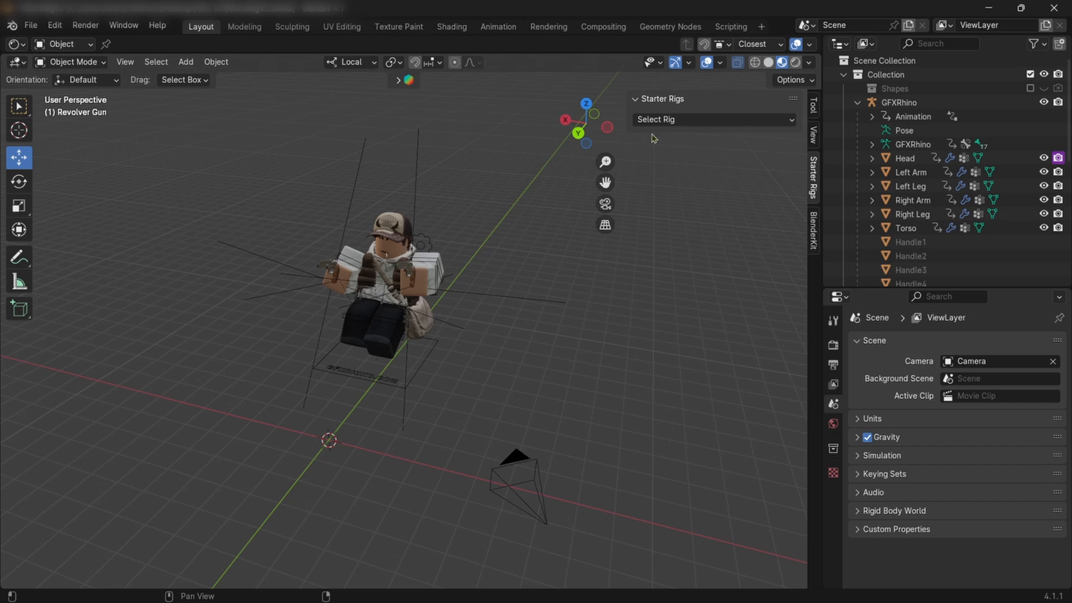
pyautogui.hotkey('shift', 'a')
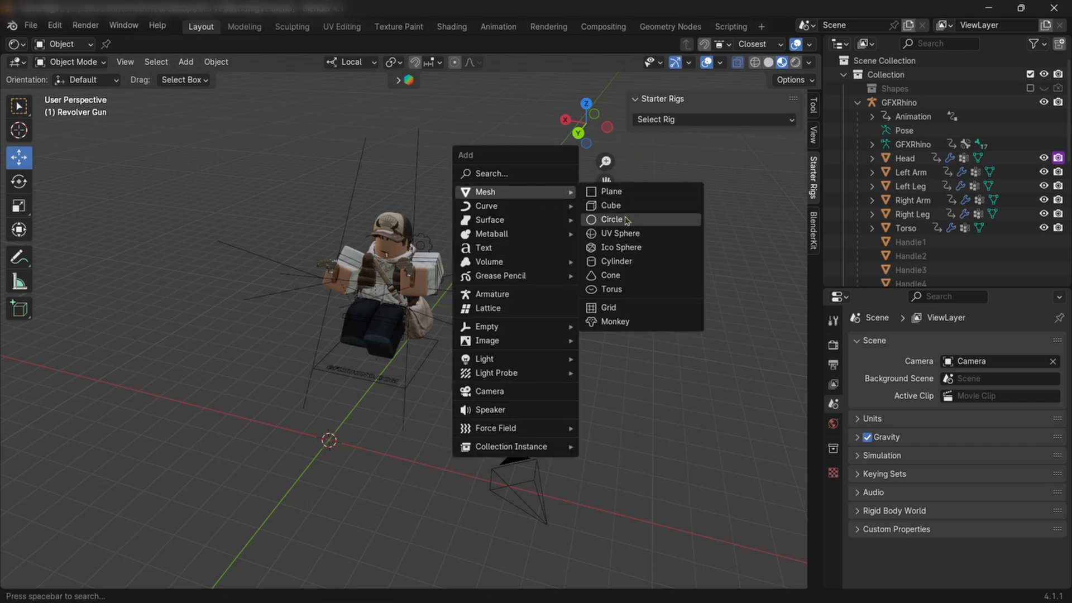
pyautogui.click(620, 247)
pyautogui.moveTo(525, 279); pyautogui.dragTo(507, 197, button='middle')
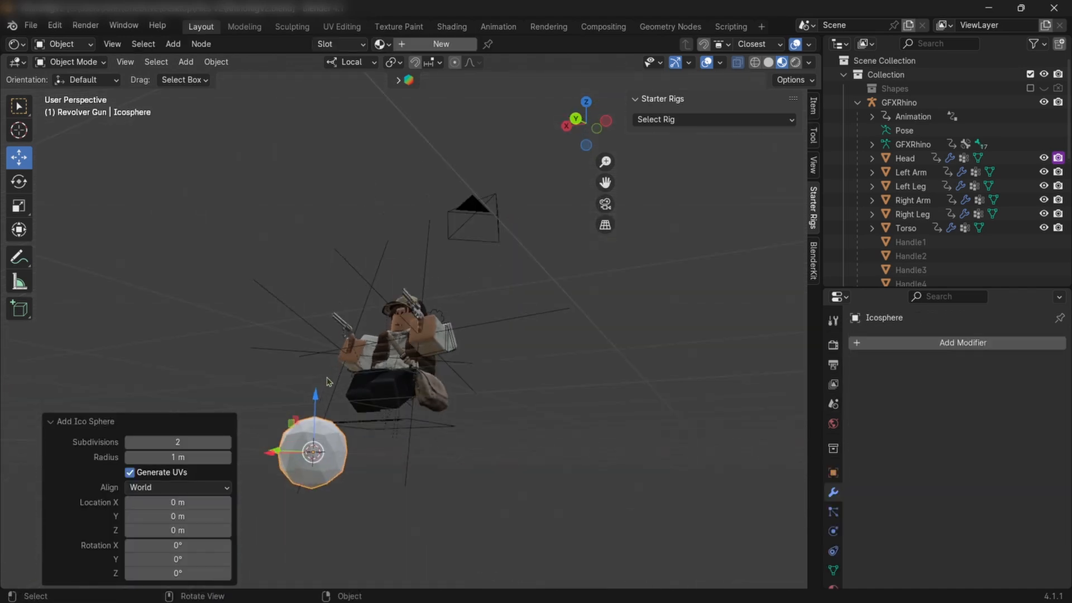
pyautogui.moveTo(316, 396); pyautogui.dragTo(348, 205)
pyautogui.moveTo(382, 205); pyautogui.dragTo(498, 300, button='middle')
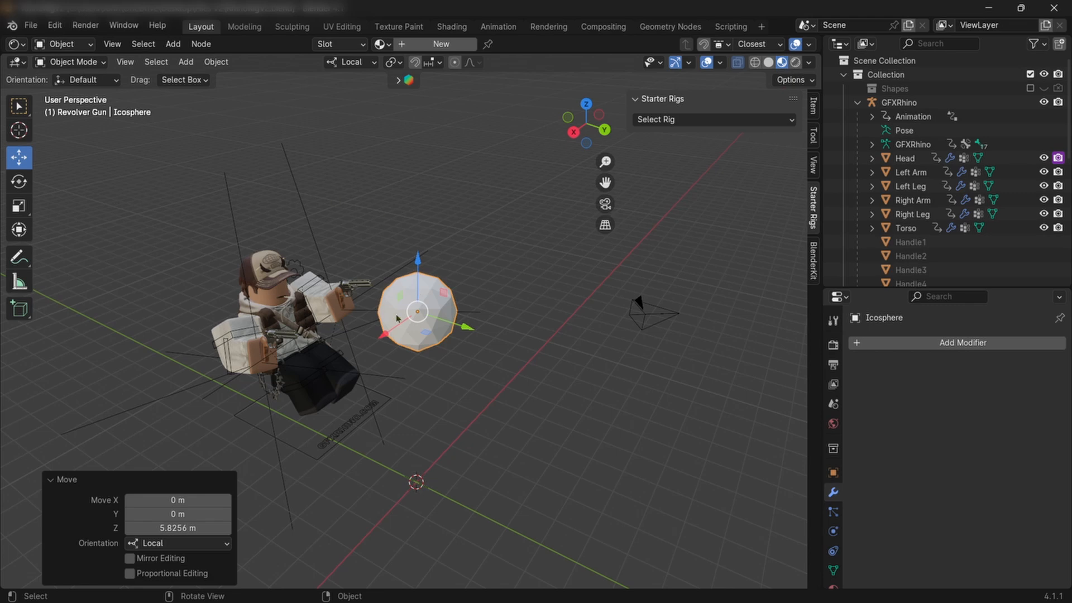
# In Edit Mode, box-select the whole half of the ico sphere that faces away from the character.
pyautogui.click(78, 63)
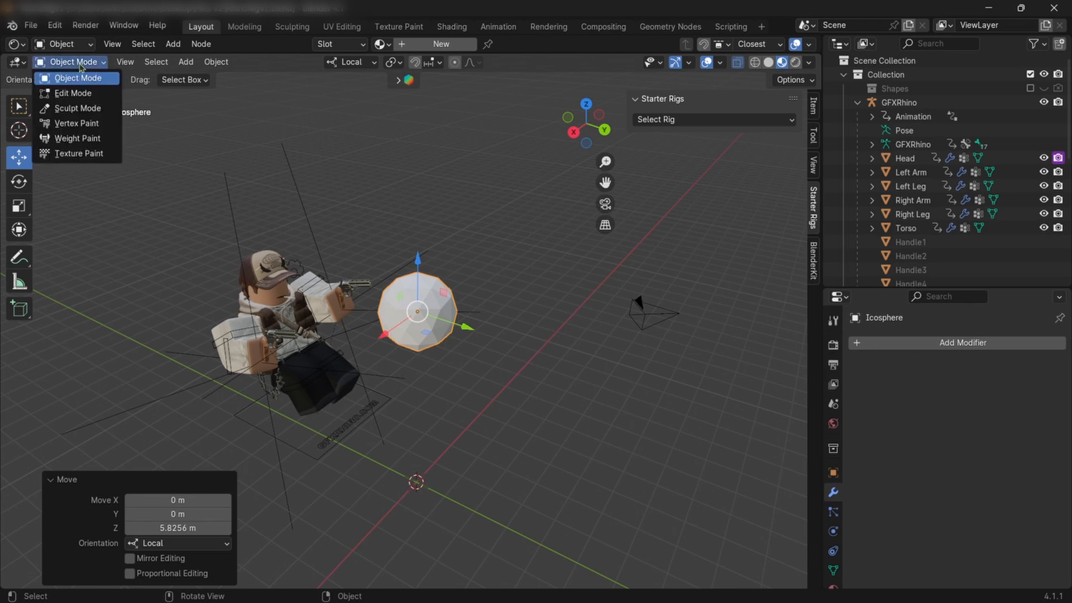
pyautogui.click(79, 97)
pyautogui.scroll(2, 515, 220)
pyautogui.moveTo(515, 220); pyautogui.dragTo(549, 191, button='middle')
pyautogui.click(537, 196)
pyautogui.click(19, 112)
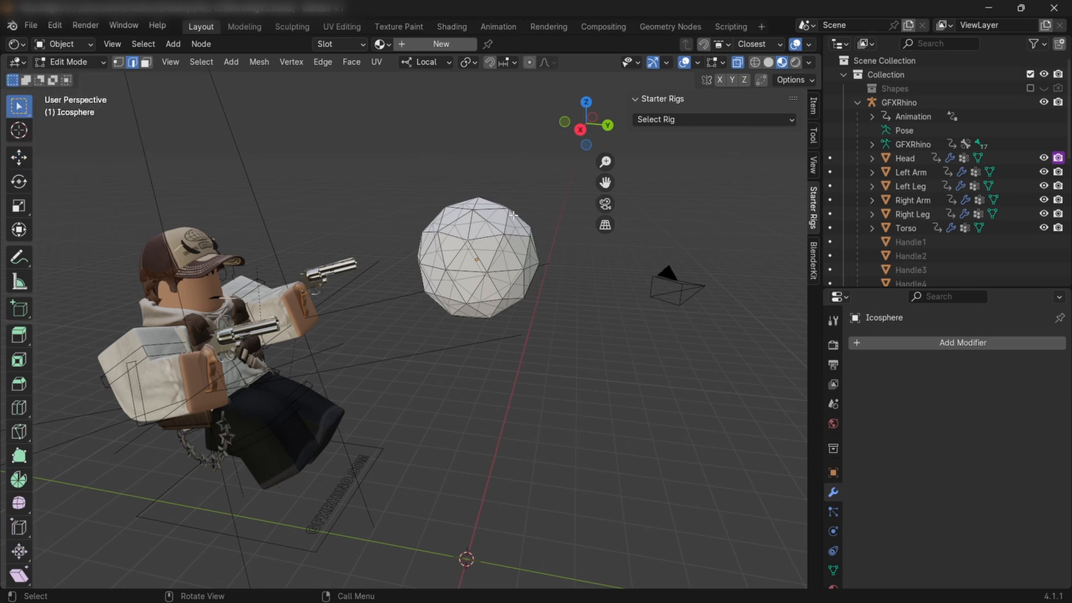
pyautogui.moveTo(465, 164); pyautogui.dragTo(583, 333)
pyautogui.moveTo(584, 333); pyautogui.dragTo(306, 277, button='middle')
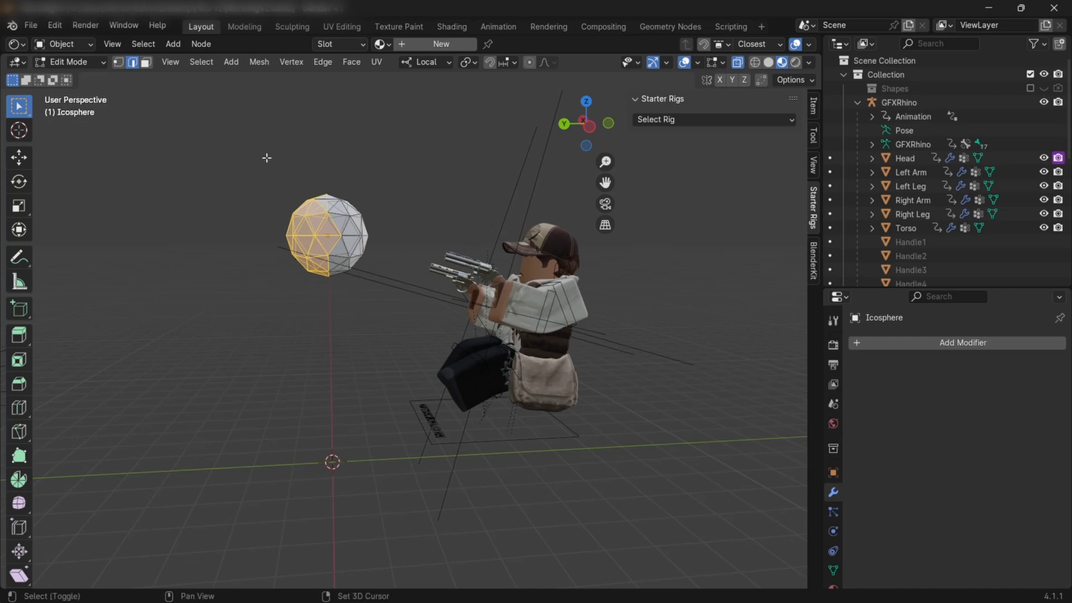
pyautogui.moveTo(264, 153); pyautogui.dragTo(327, 289)
pyautogui.moveTo(330, 290); pyautogui.dragTo(565, 292, button='middle')
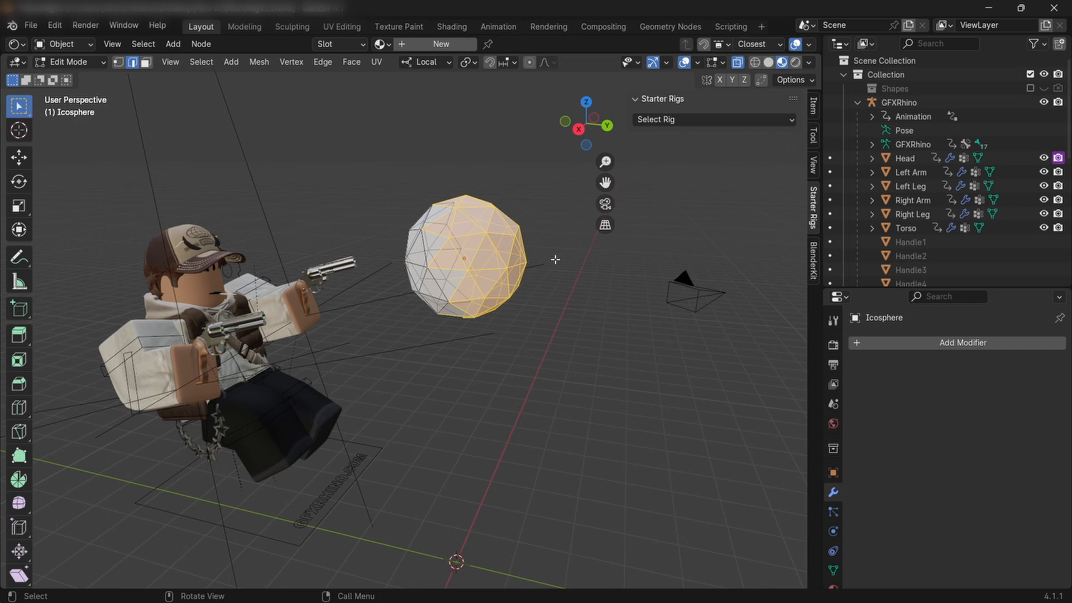
pyautogui.moveTo(467, 157); pyautogui.dragTo(559, 301)
pyautogui.moveTo(559, 302); pyautogui.dragTo(68, 300, button='middle')
# Extrude the selected half of the ico sphere about 1.77 m along its normal, away from the character.
pyautogui.click(19, 335)
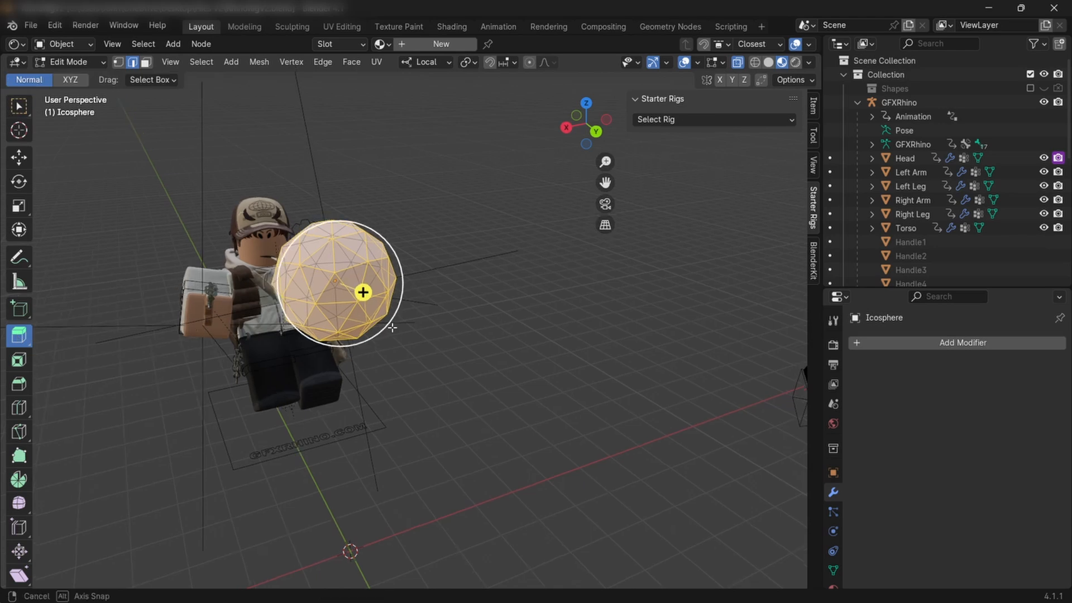
pyautogui.moveTo(359, 296); pyautogui.dragTo(575, 305, button='middle')
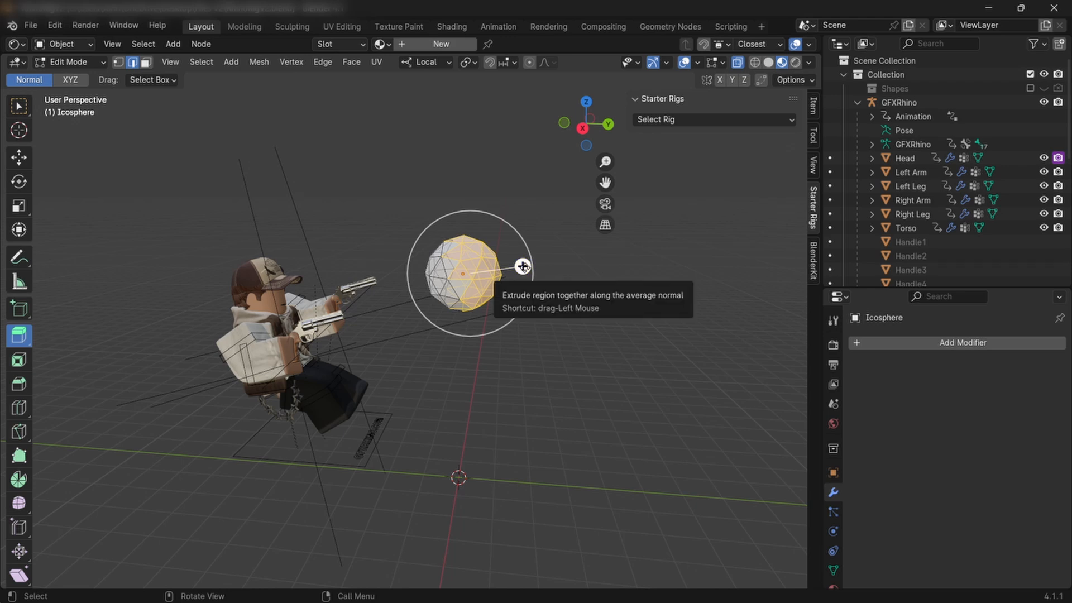
pyautogui.moveTo(522, 267); pyautogui.dragTo(596, 261)
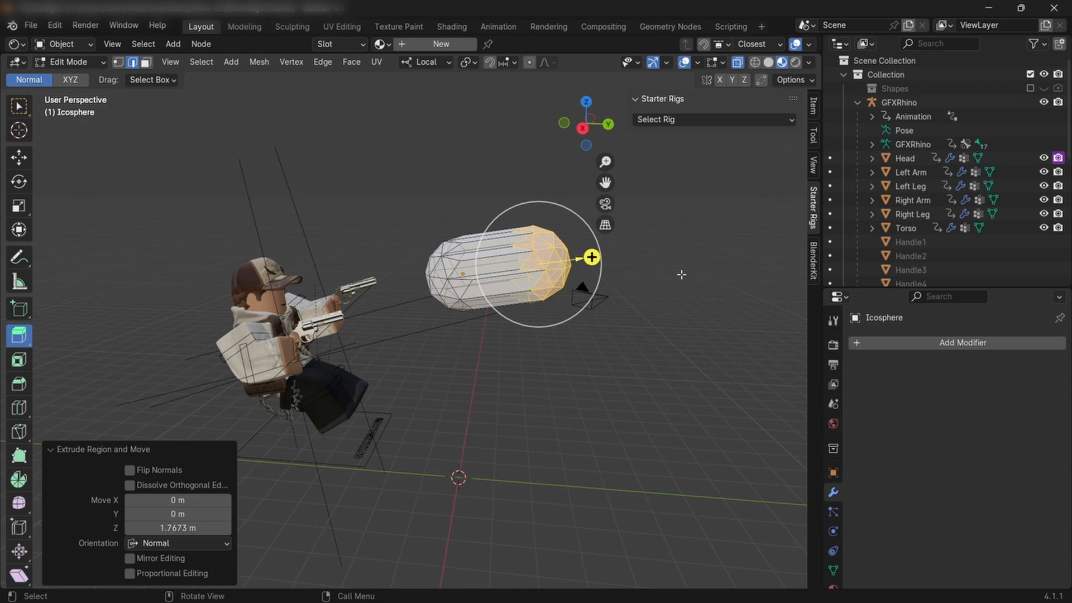
# Taper the mesh by scaling its extruded end to 0.182, and return to Object Mode.
pyautogui.press('s')
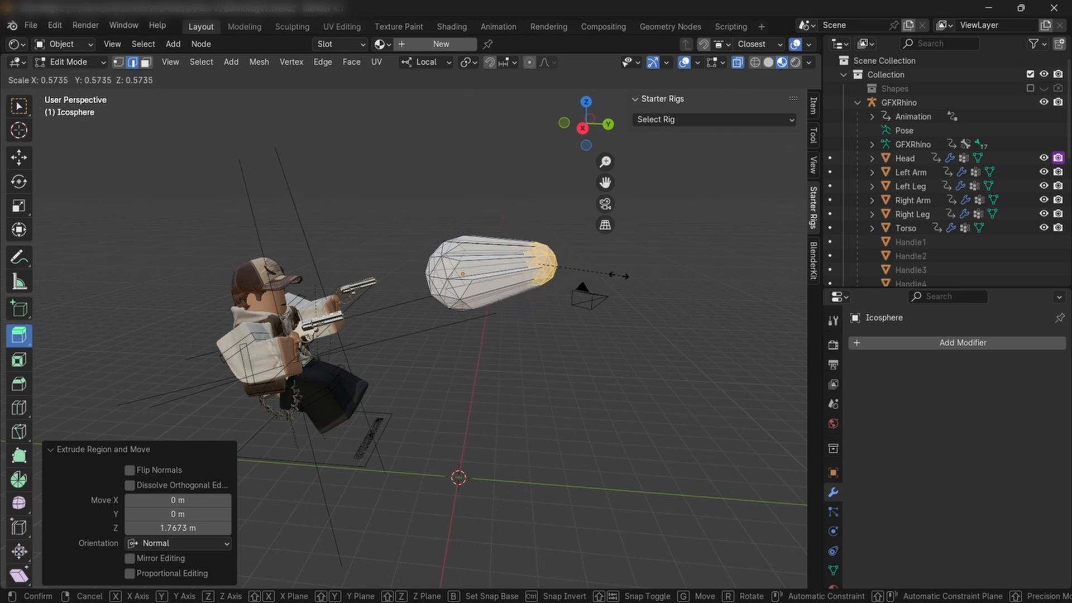
pyautogui.click(567, 270)
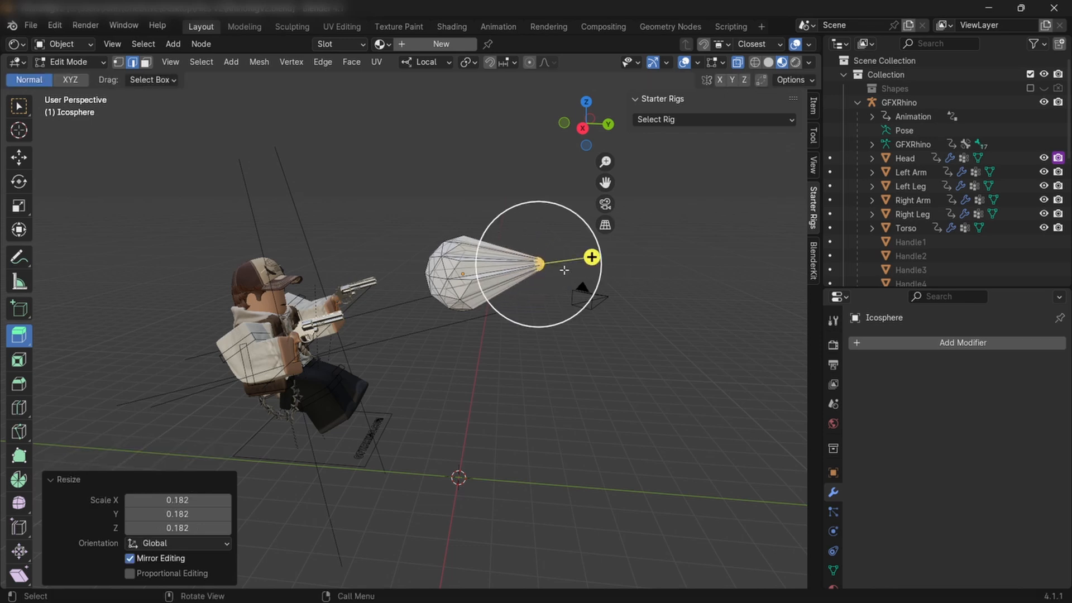
pyautogui.moveTo(669, 324); pyautogui.dragTo(471, 309, button='middle')
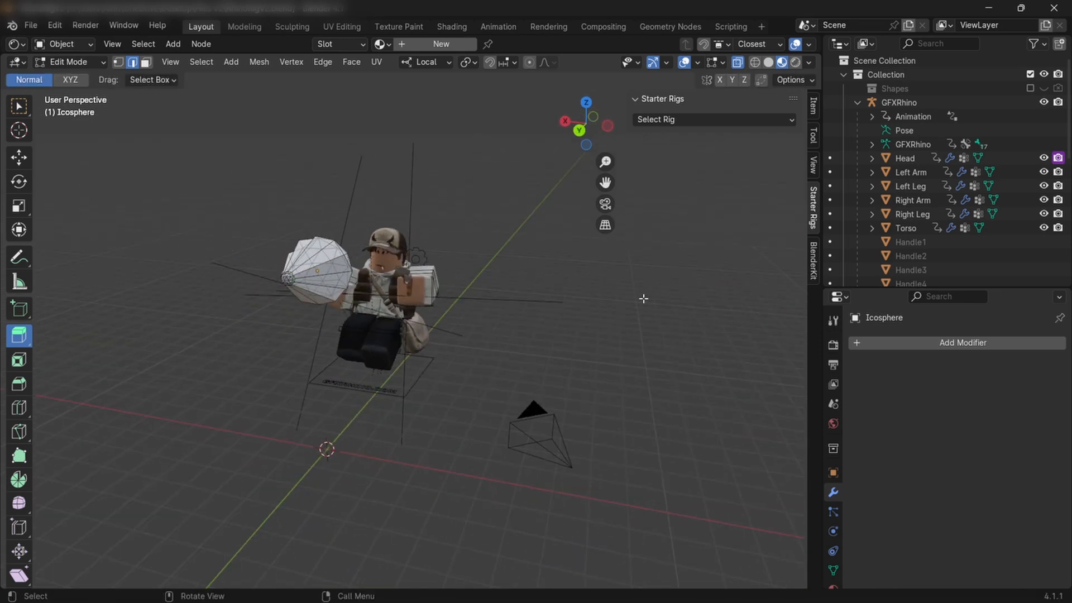
pyautogui.moveTo(598, 311); pyautogui.dragTo(770, 316, button='middle')
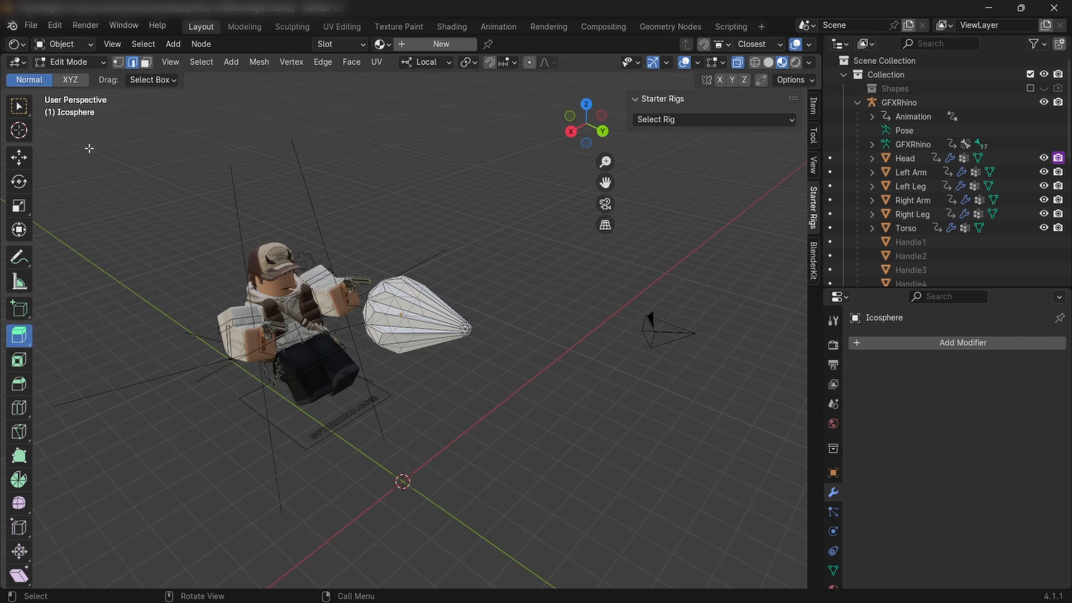
pyautogui.click(63, 62)
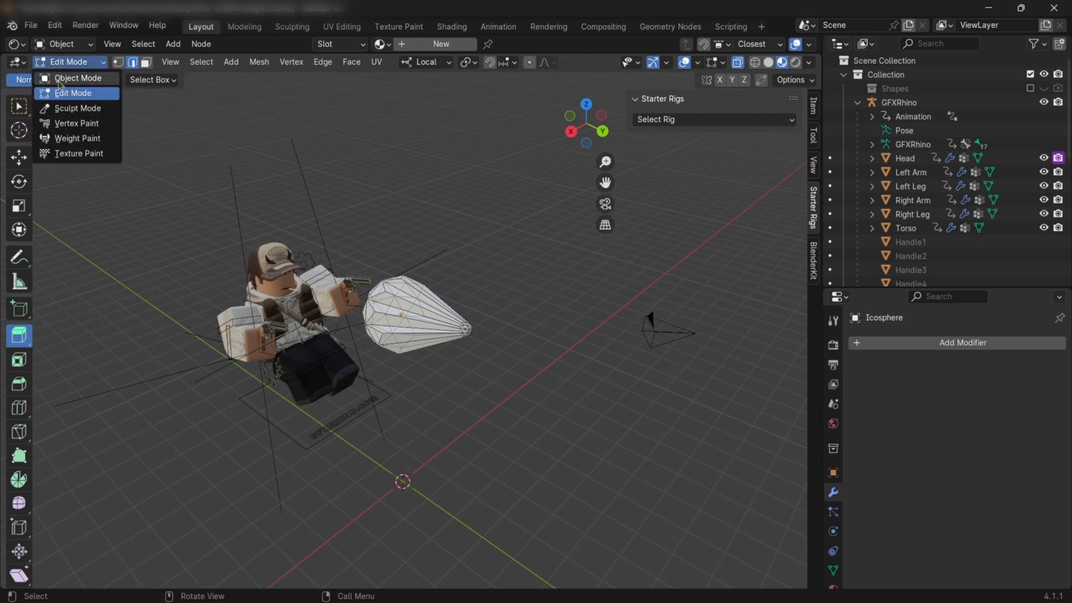
pyautogui.click(58, 81)
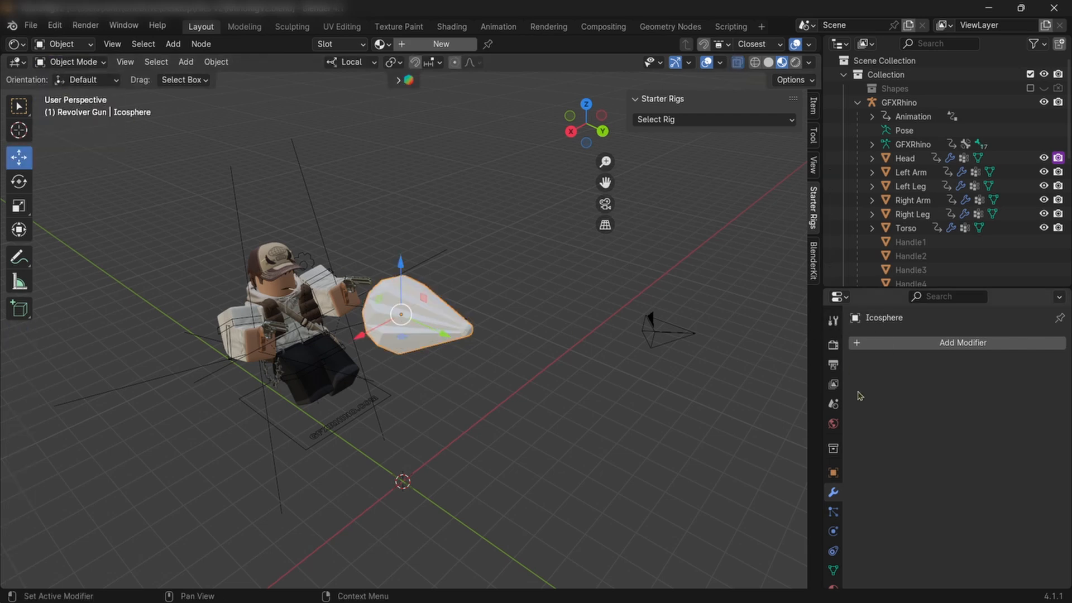
# Add two Displace modifiers to the tapered ico sphere.
pyautogui.scroll(-2, 829, 476)
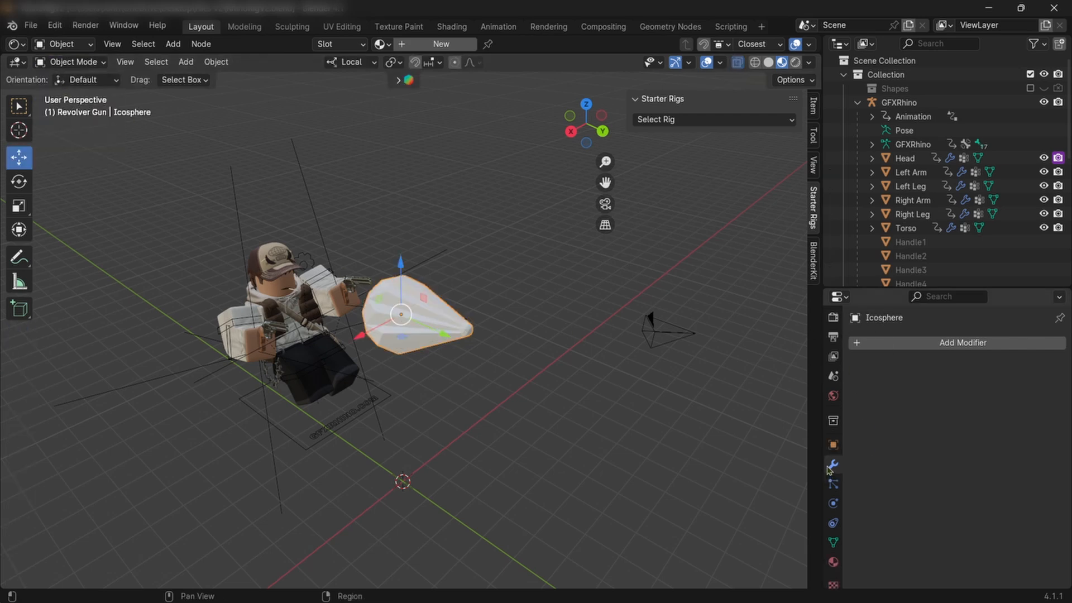
pyautogui.click(930, 345)
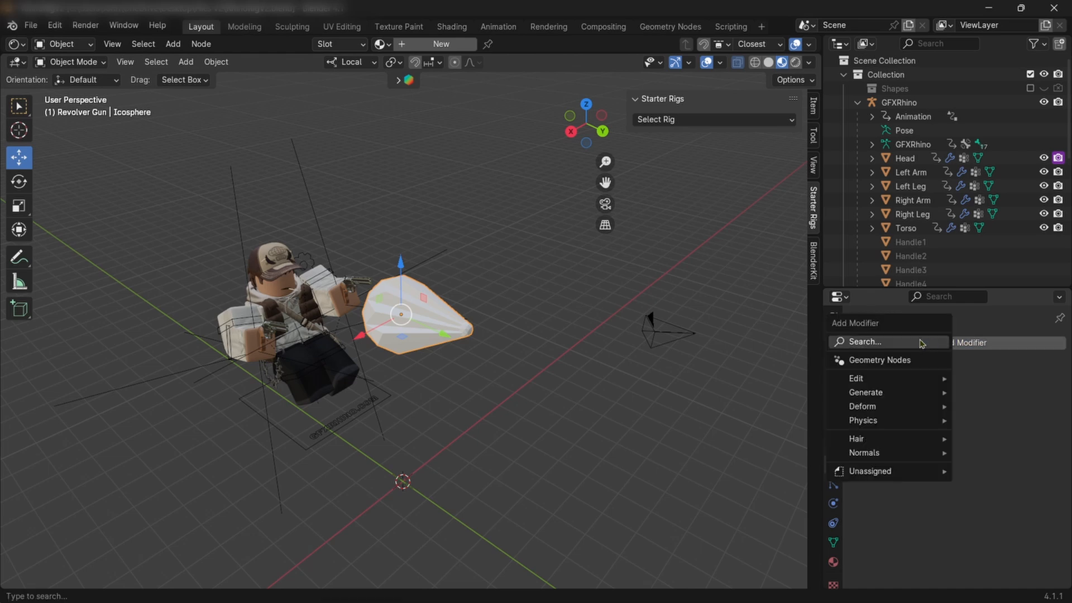
pyautogui.click(921, 342)
pyautogui.write('dis')
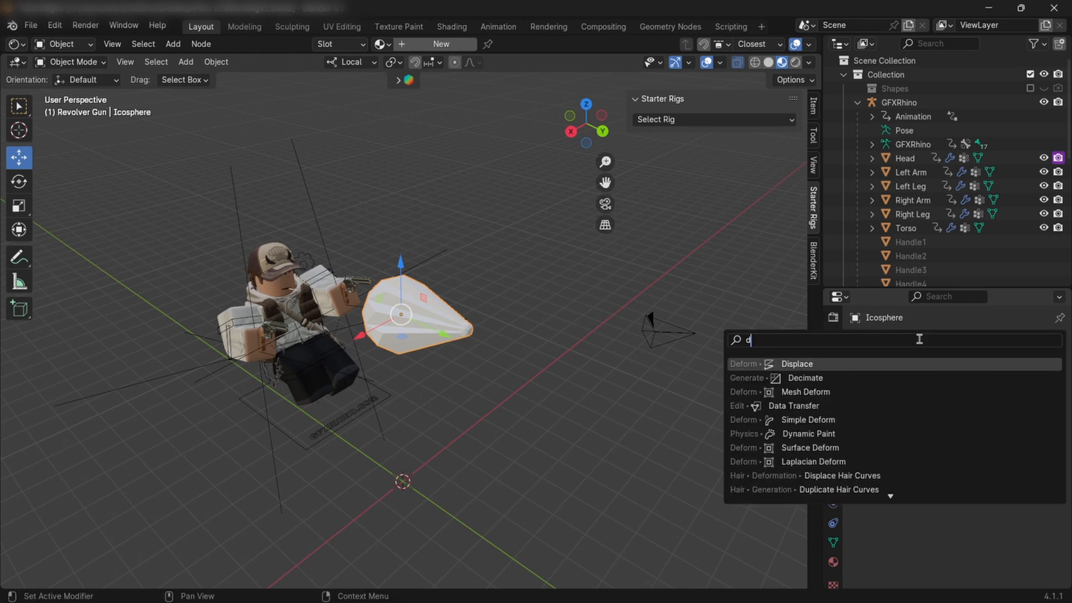
pyautogui.click(861, 363)
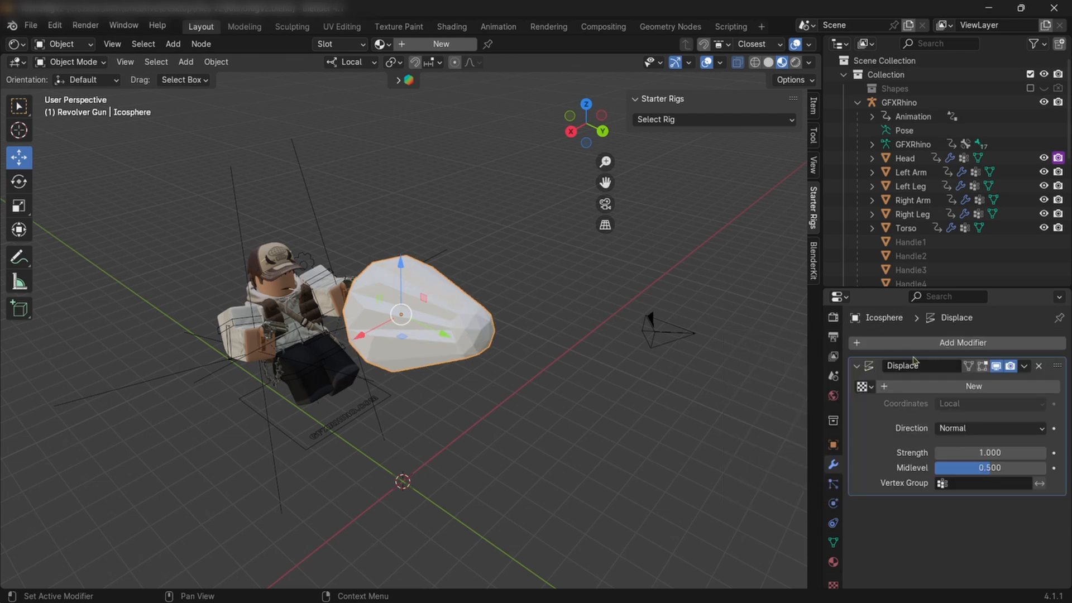
pyautogui.click(916, 343)
pyautogui.click(903, 341)
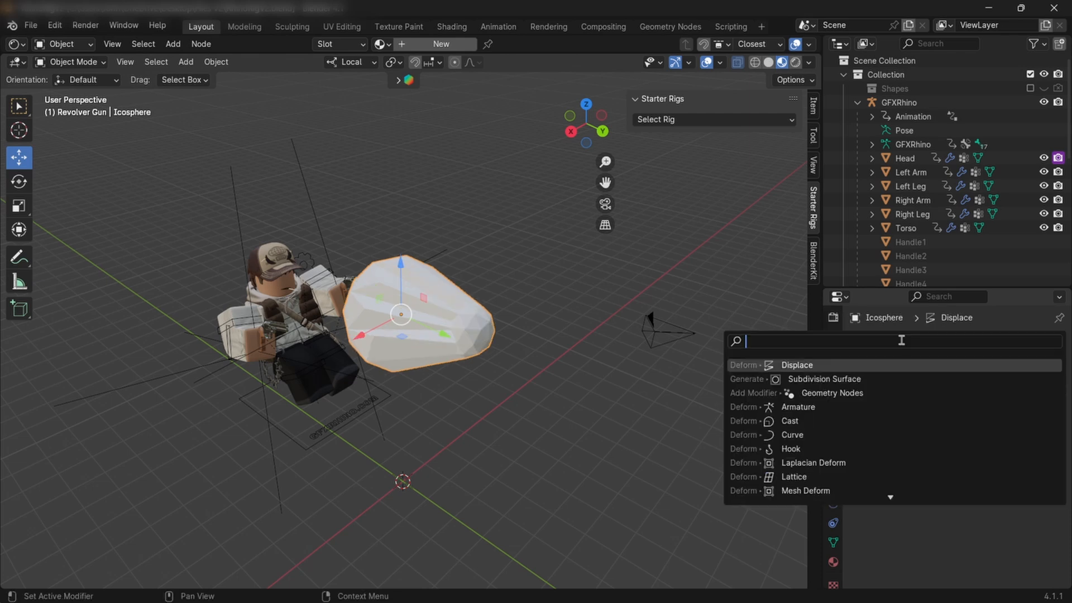
pyautogui.write('dis')
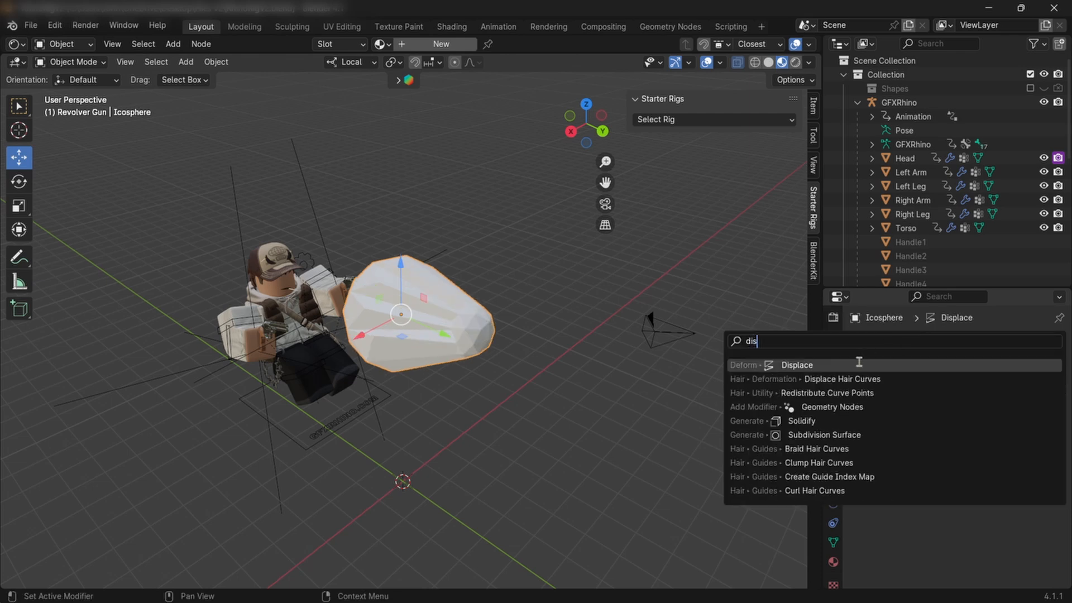
pyautogui.click(859, 363)
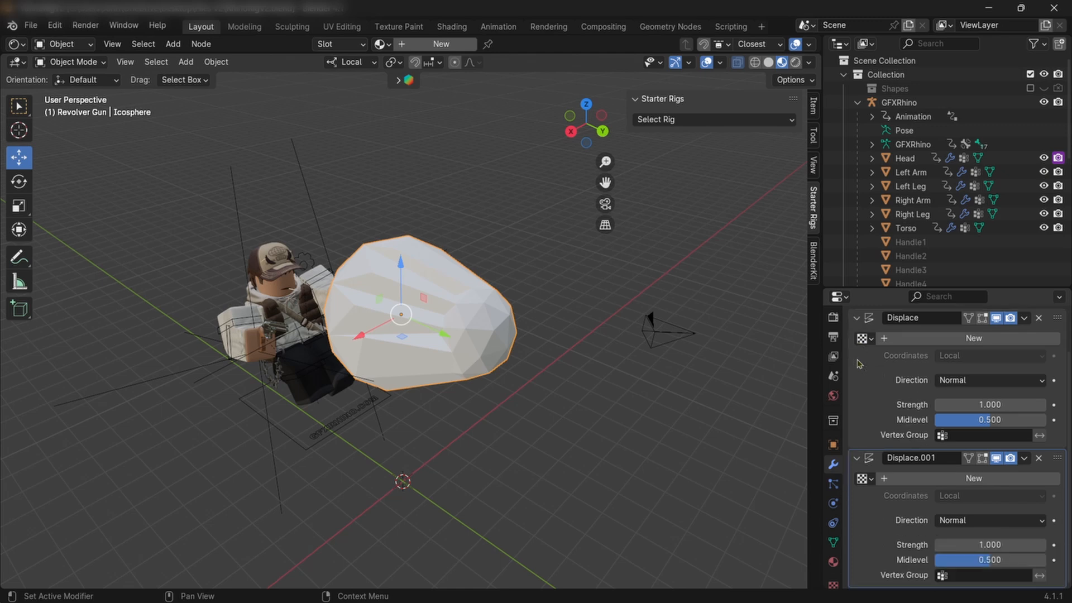
# Add a Subdivision Surface modifier and place it above both Displace modifiers in the stack.
pyautogui.scroll(2, 893, 399)
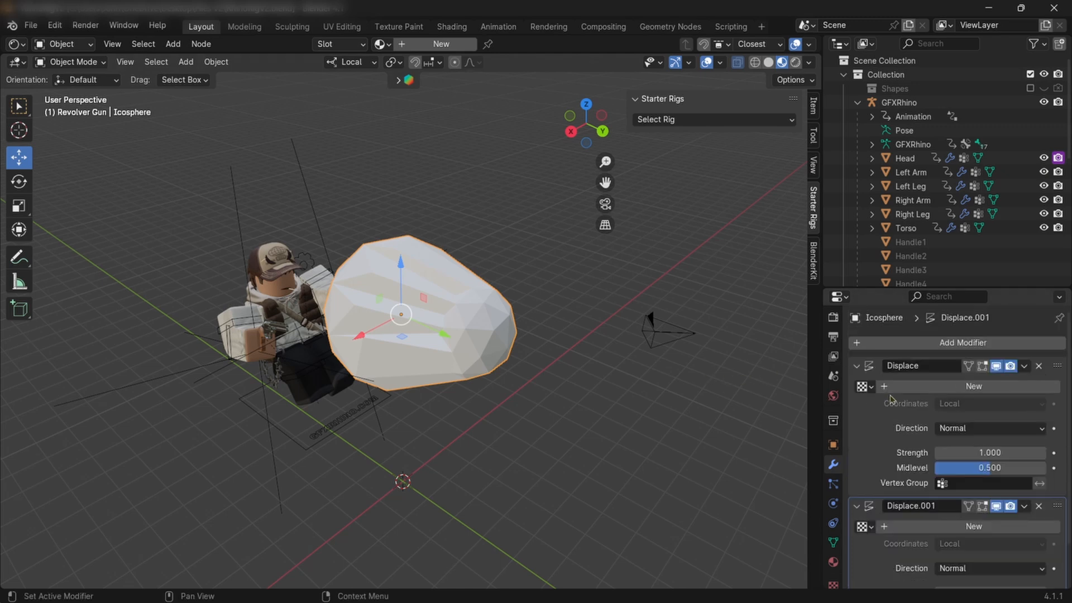
pyautogui.click(911, 344)
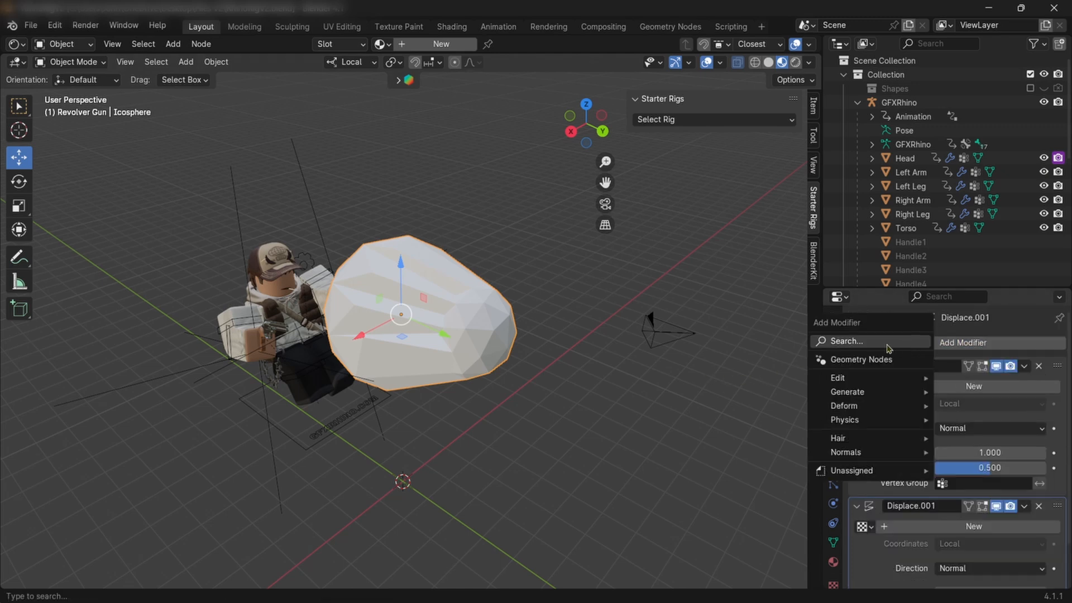
pyautogui.click(882, 342)
pyautogui.write('sub')
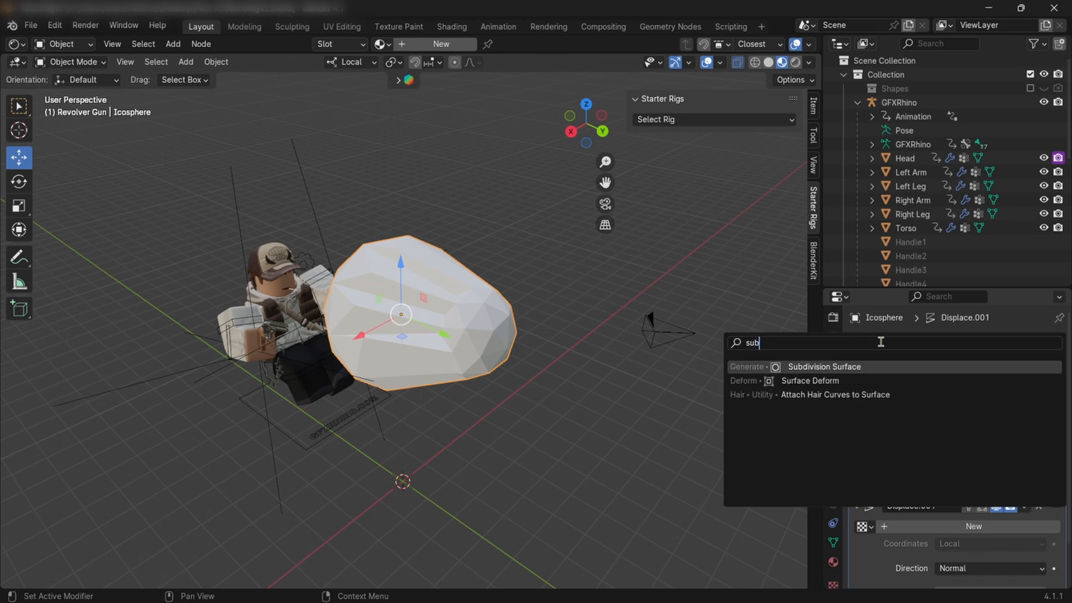
pyautogui.click(855, 366)
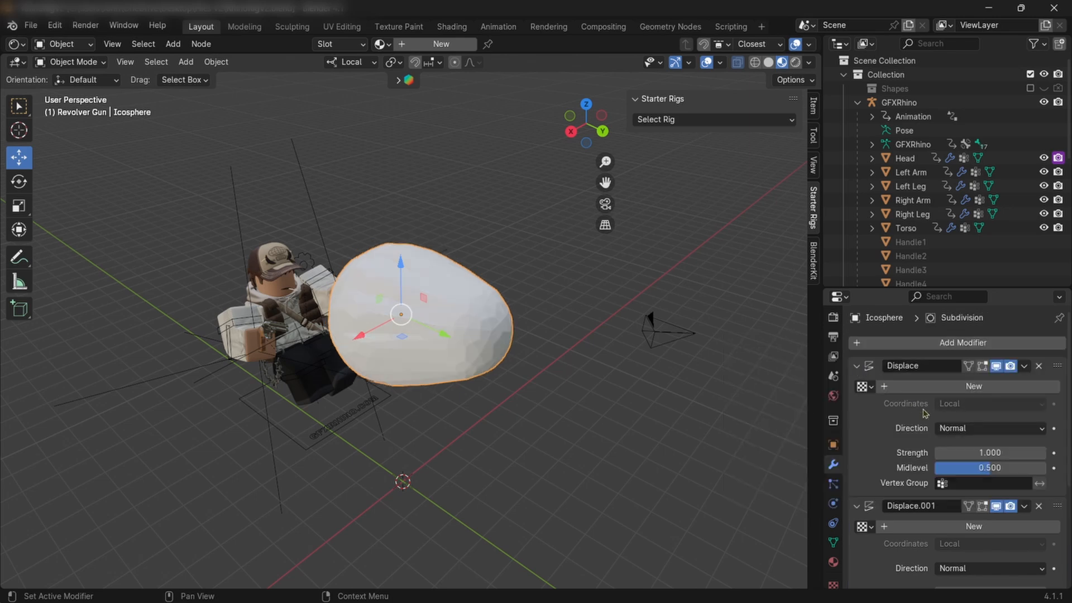
pyautogui.scroll(-5, 930, 415)
pyautogui.scroll(-3, 930, 415)
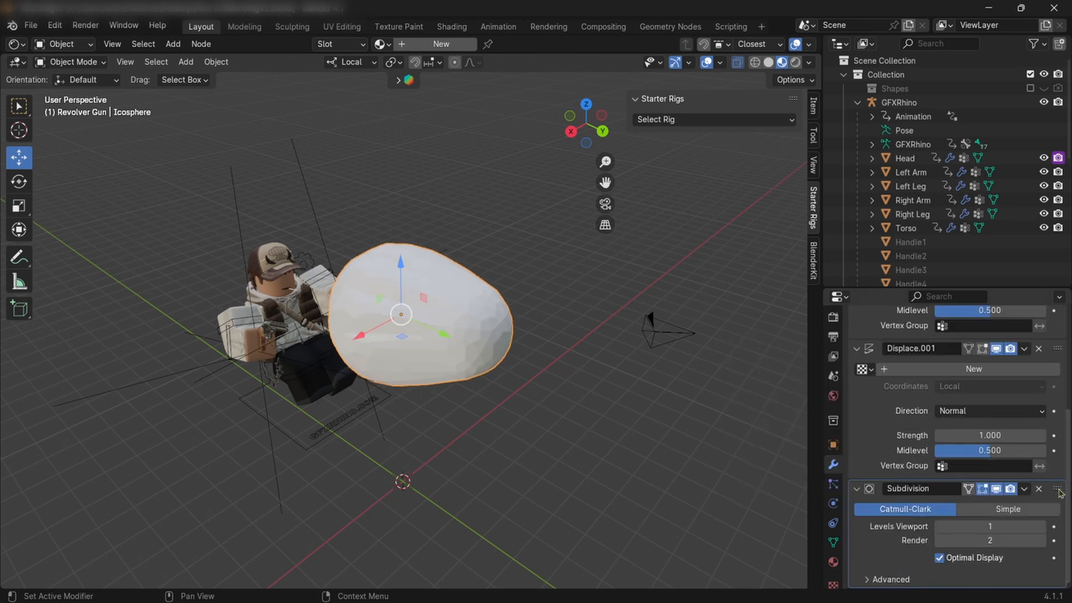
pyautogui.moveTo(1057, 490); pyautogui.dragTo(1034, 342)
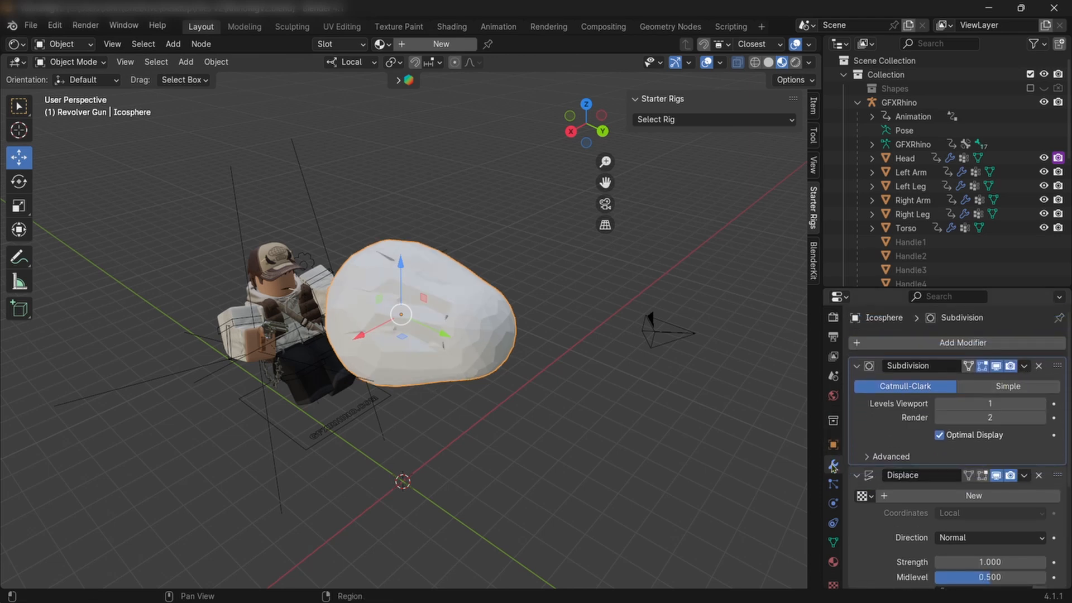
# Create a new texture for the ico sphere's first Displace modifier and set its type to Clouds.
pyautogui.scroll(-1, 833, 463)
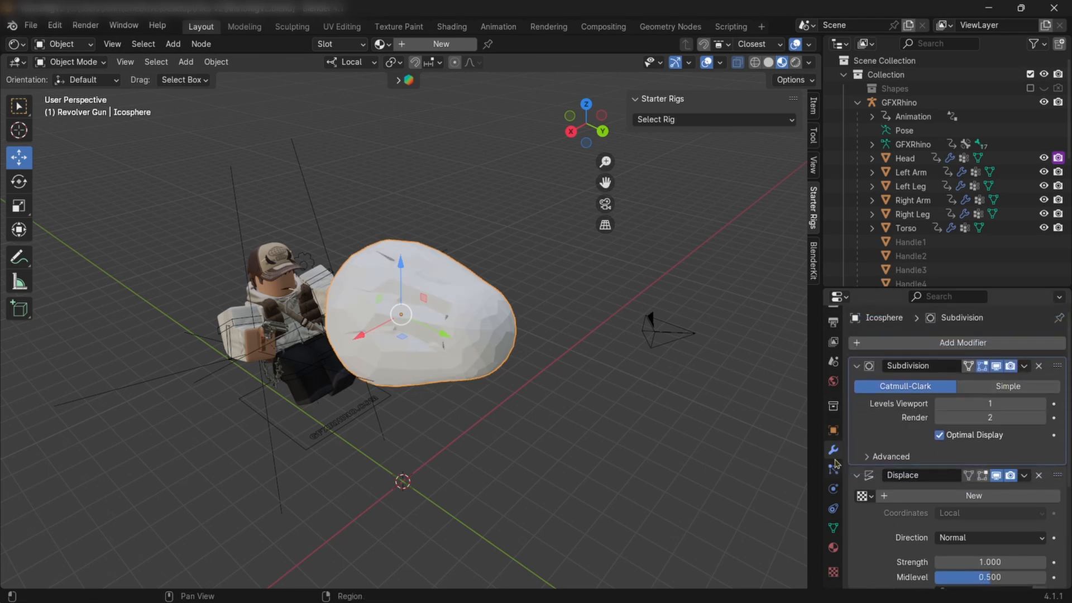
pyautogui.click(837, 575)
pyautogui.click(934, 373)
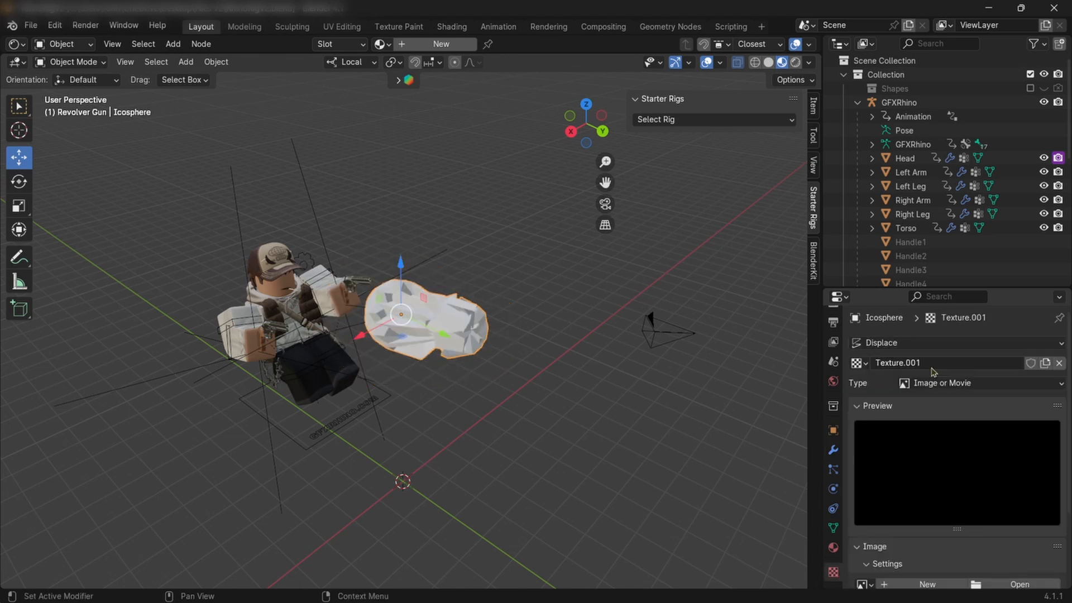
pyautogui.moveTo(626, 363); pyautogui.dragTo(826, 389, button='middle')
pyautogui.click(947, 387)
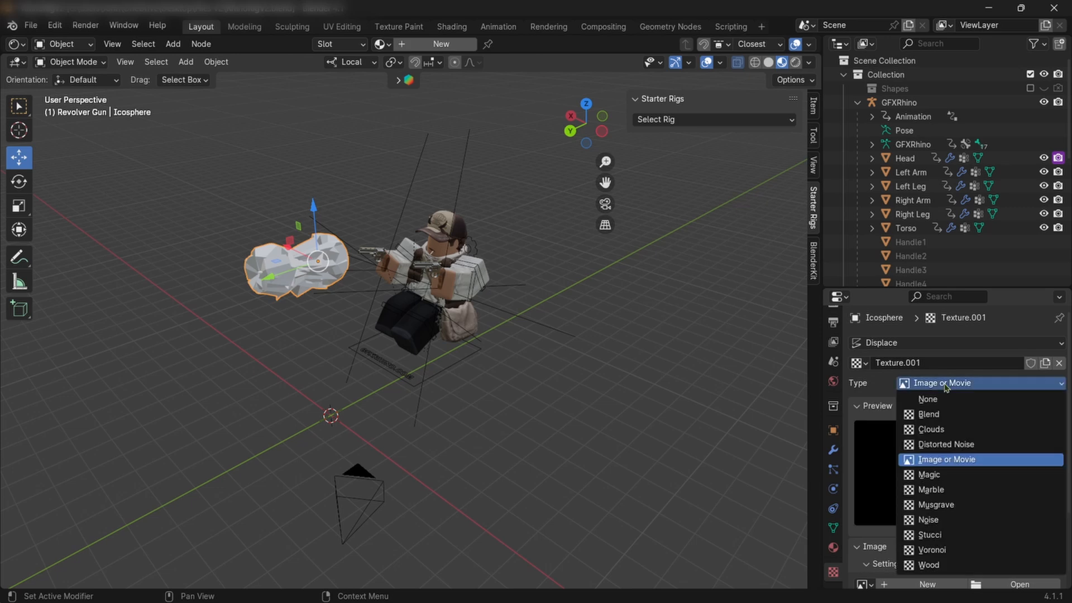
pyautogui.click(933, 430)
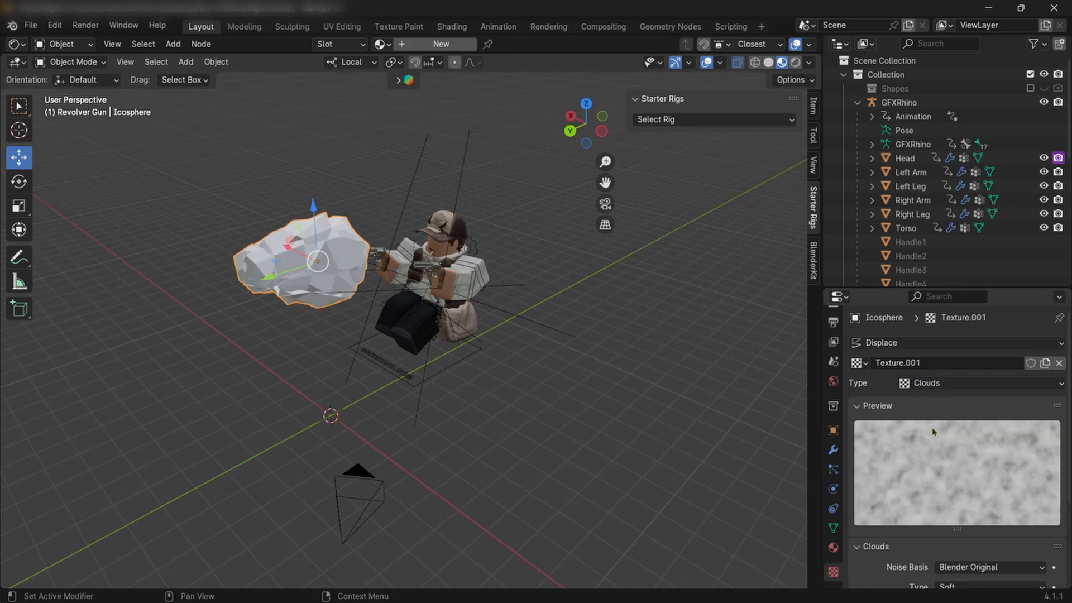
# Change the ico sphere's displacement texture type to Voronoi.
pyautogui.click(952, 382)
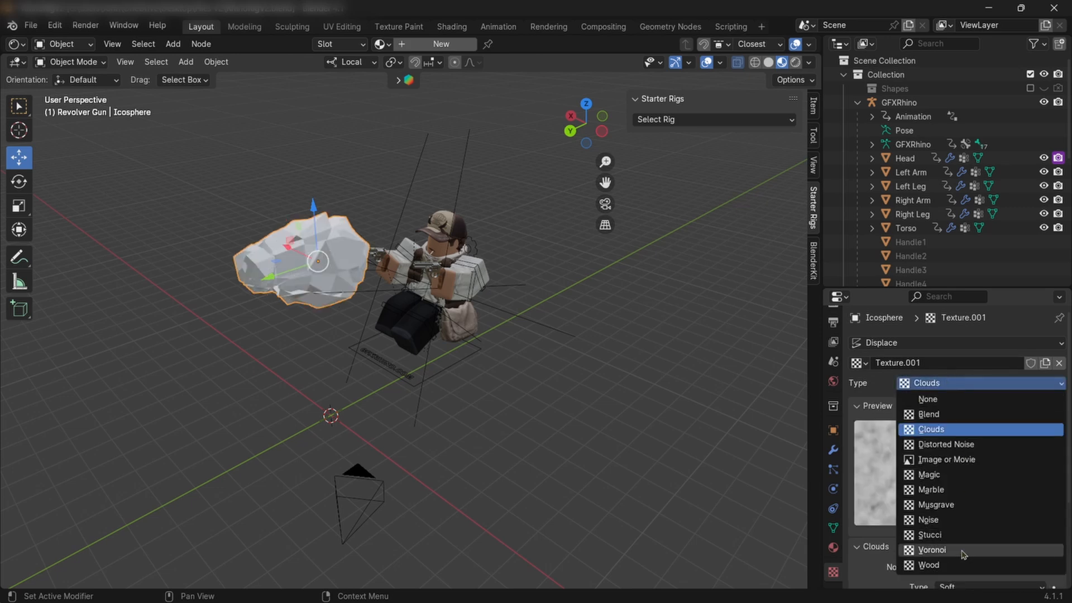
pyautogui.click(932, 550)
pyautogui.moveTo(606, 400); pyautogui.dragTo(625, 385, button='middle')
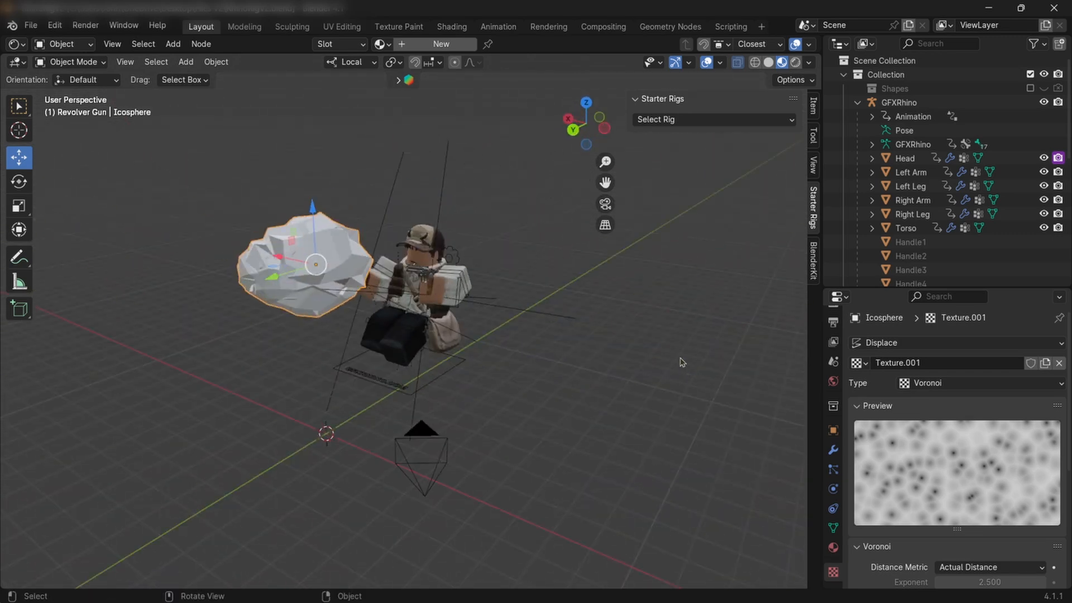
pyautogui.moveTo(657, 352); pyautogui.dragTo(203, 281, button='middle')
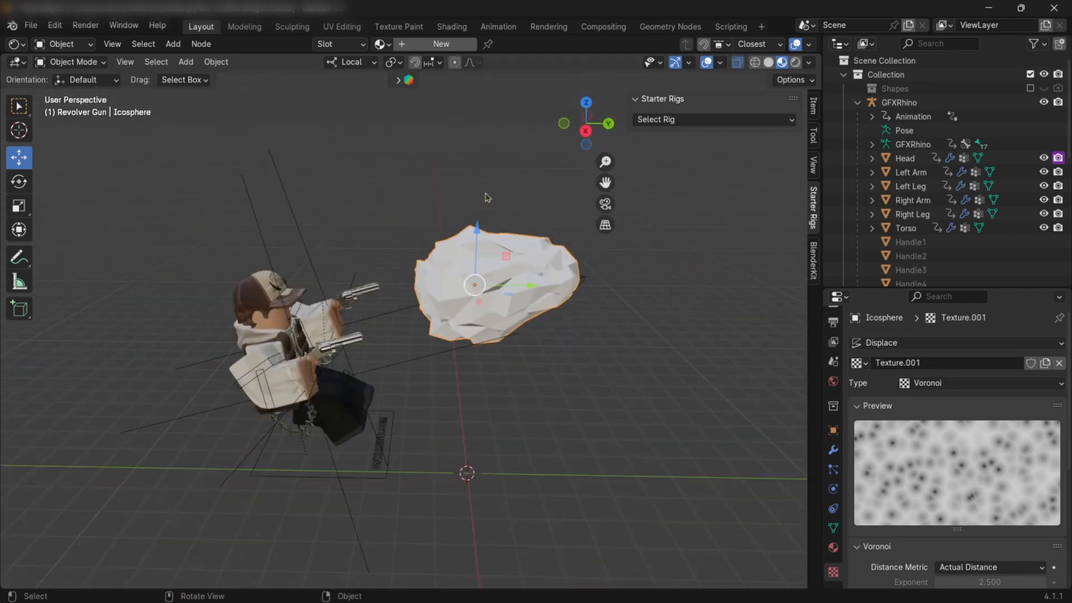
# In the Shading workspace, create a new material for the ico sphere and delete its Principled BSDF node.
pyautogui.click(452, 28)
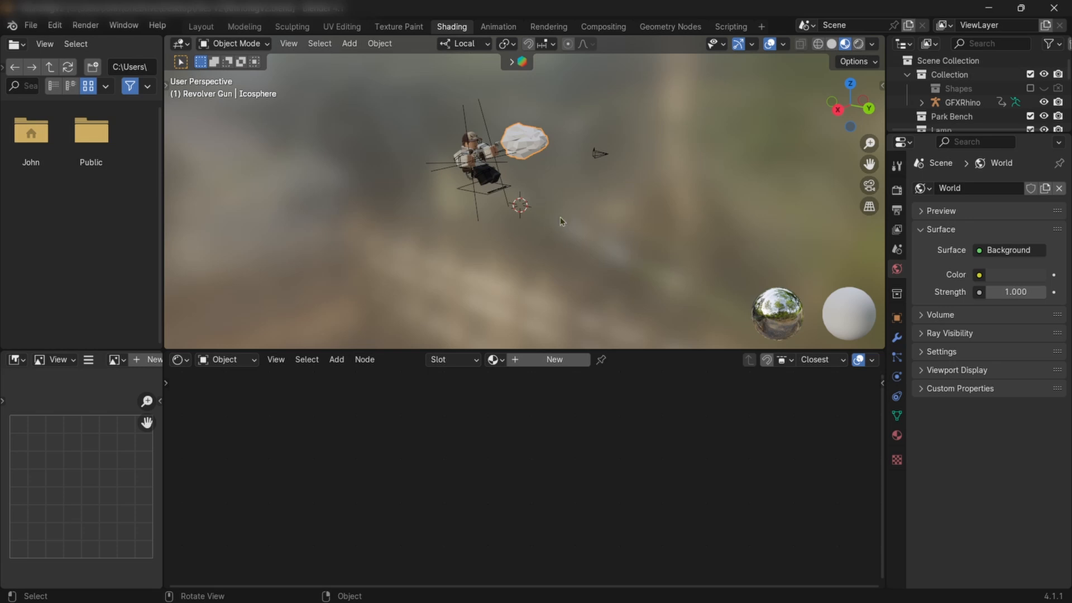
pyautogui.click(559, 360)
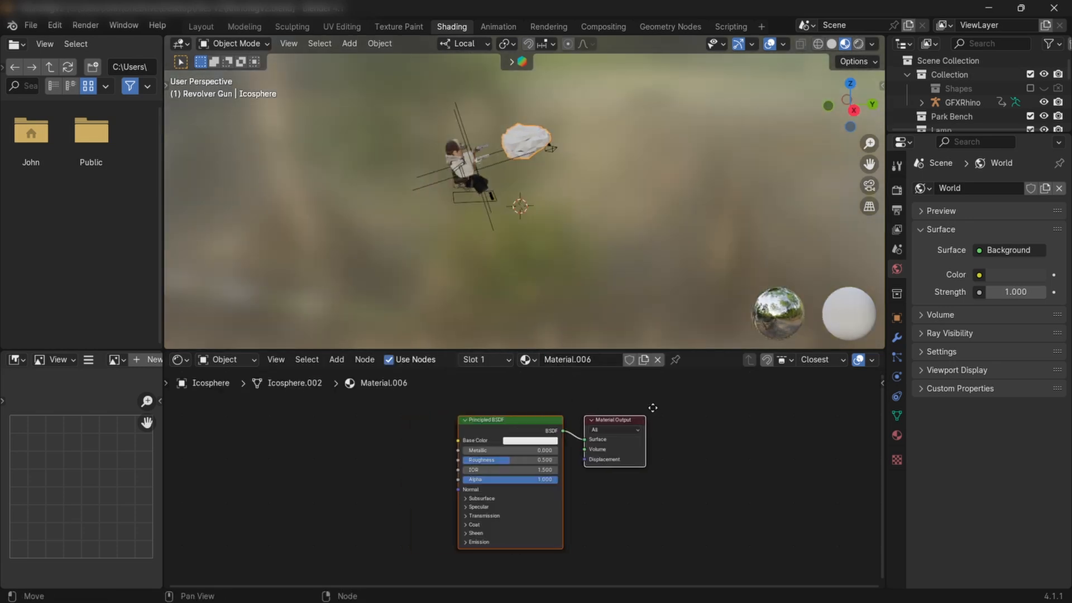
pyautogui.click(503, 425)
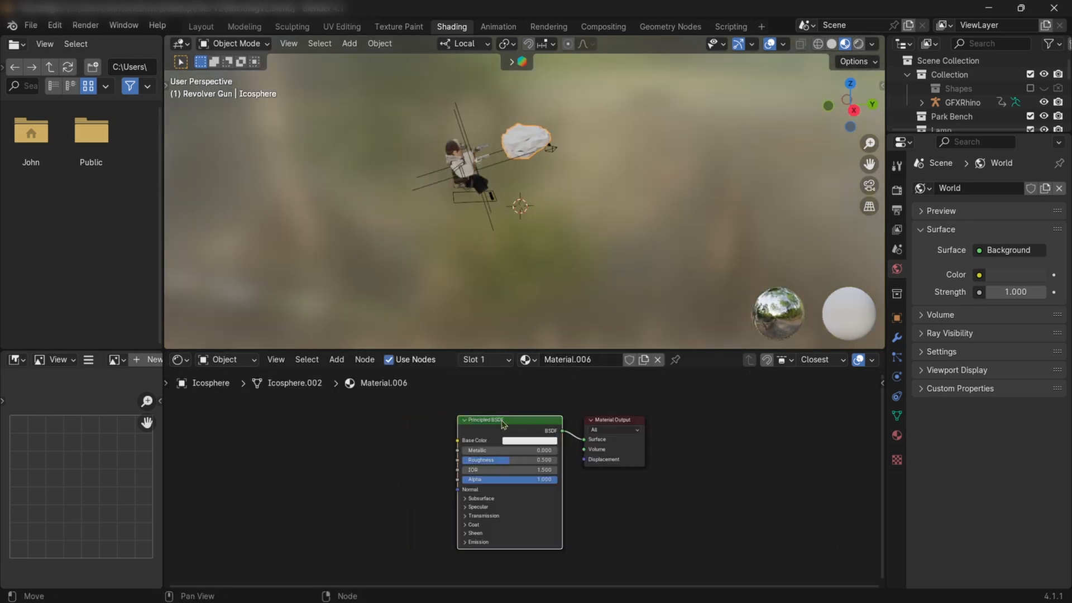
pyautogui.press('x')
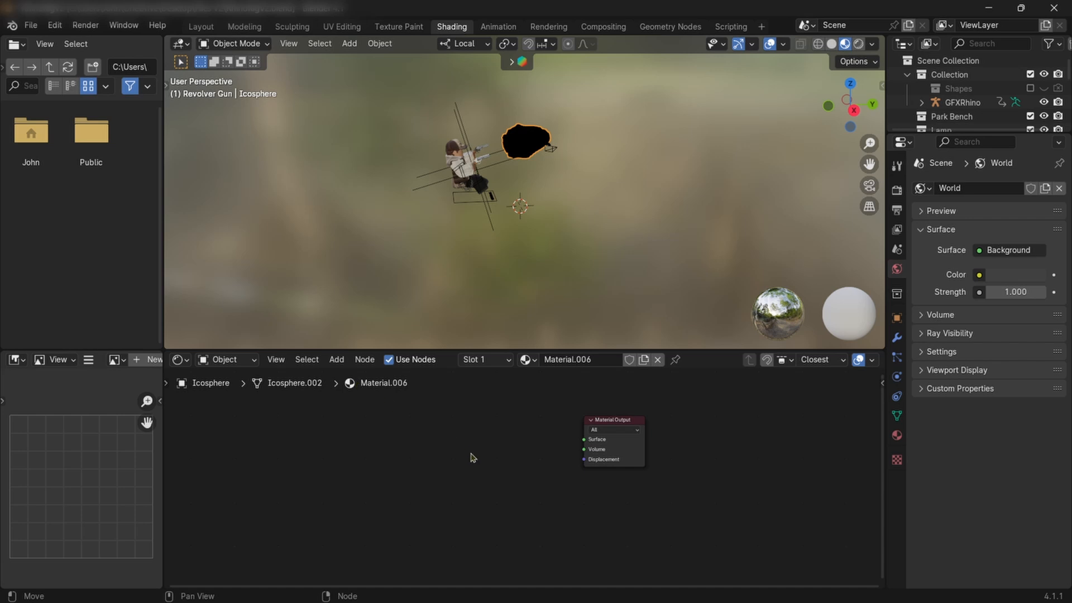
# Add an Emission shader and connect its output to the Volume input of the Material Output.
pyautogui.hotkey('shift', 'a')
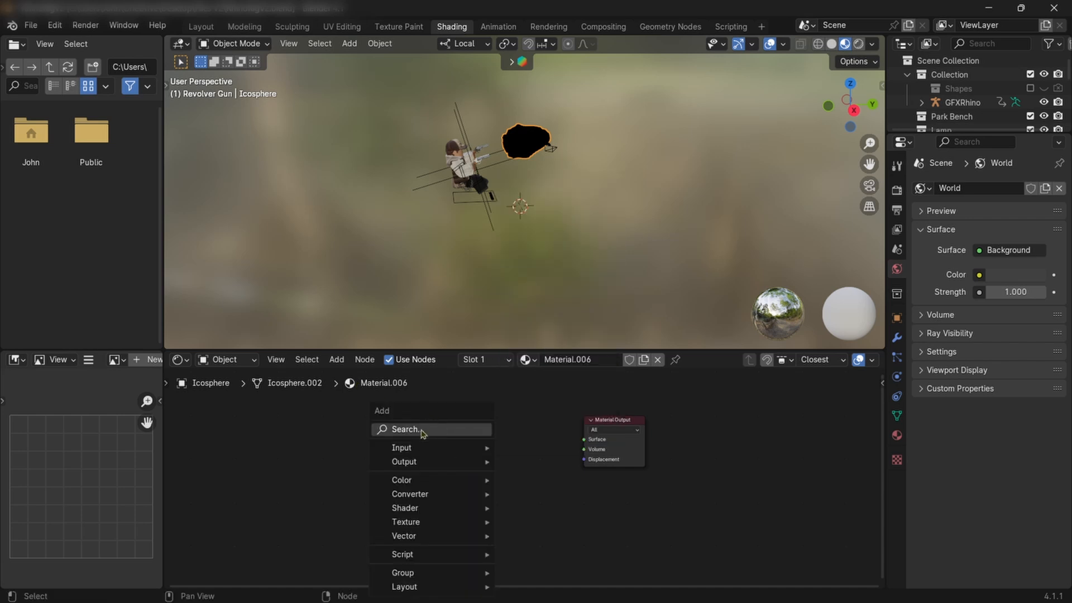
pyautogui.write('emi')
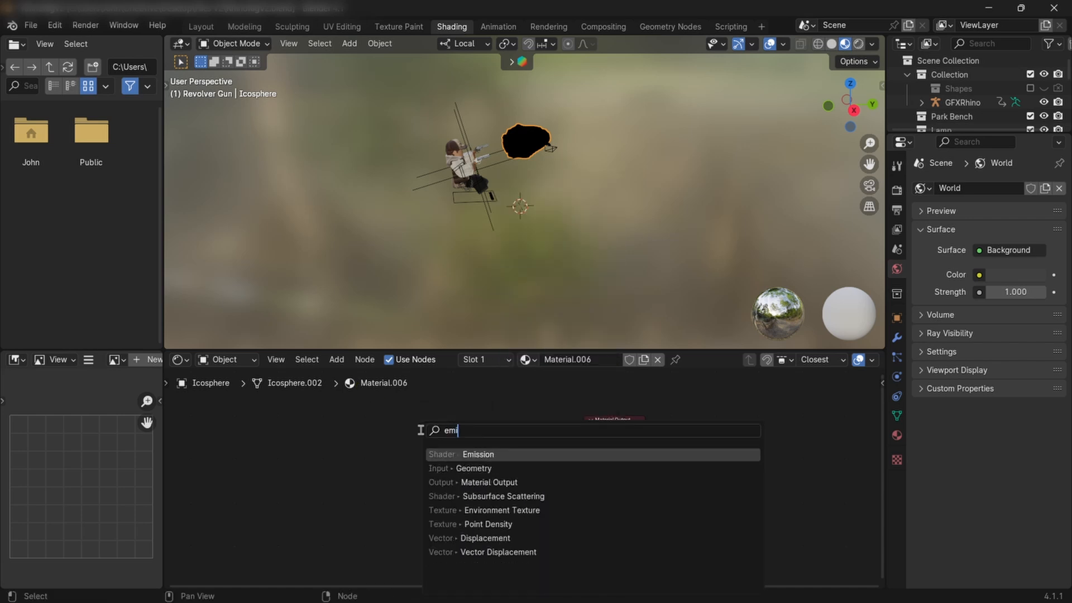
pyautogui.click(461, 454)
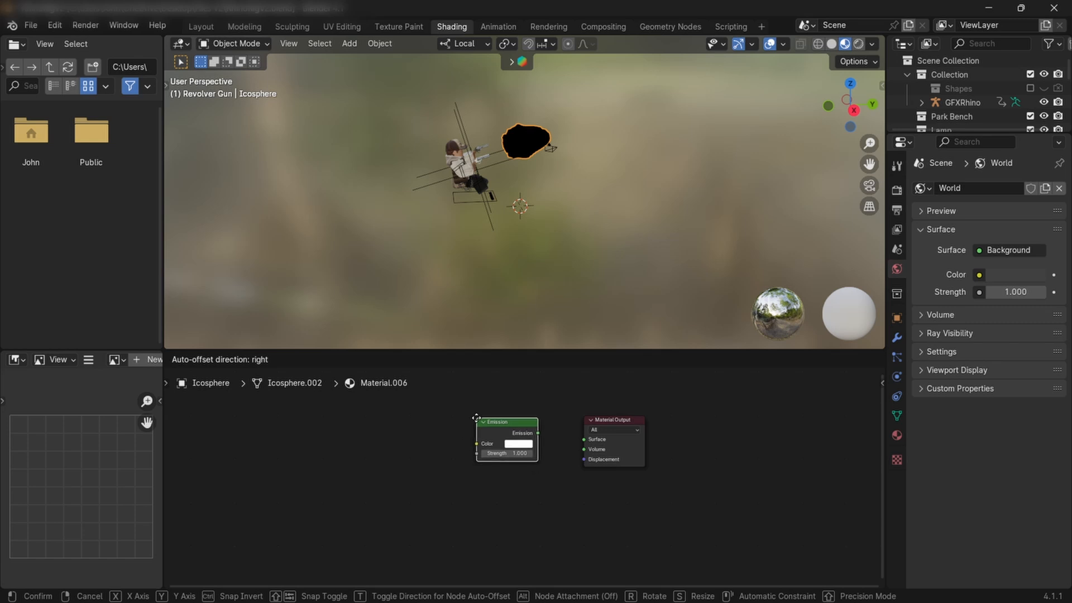
pyautogui.click(481, 424)
pyautogui.moveTo(538, 433); pyautogui.dragTo(584, 439)
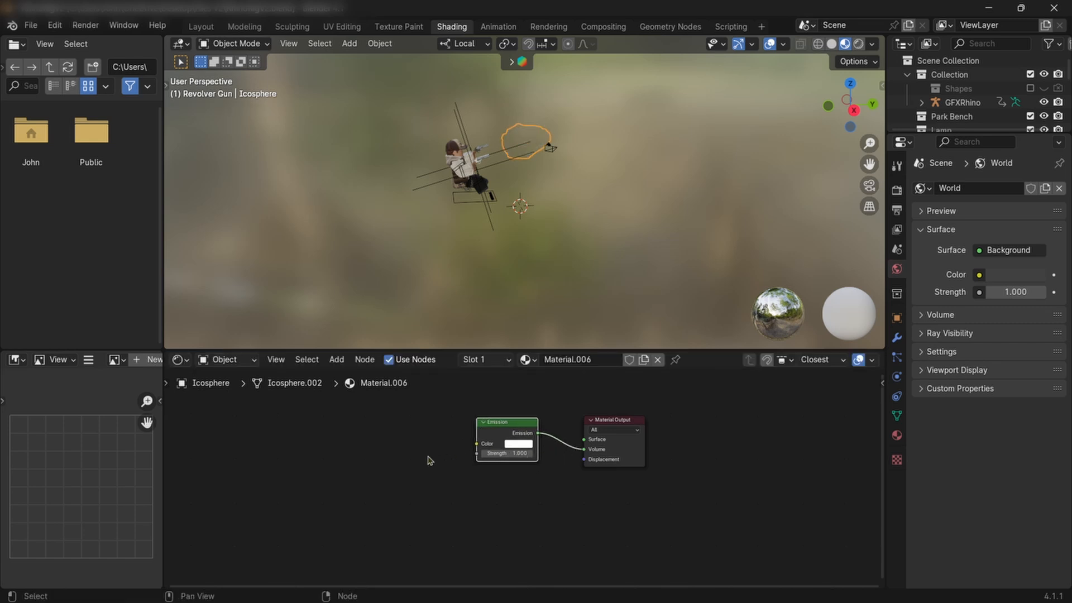
# Add a Color Ramp node well ahead of the Emission shader, leaving room between them.
pyautogui.hotkey('shift', 'a')
pyautogui.click(346, 431)
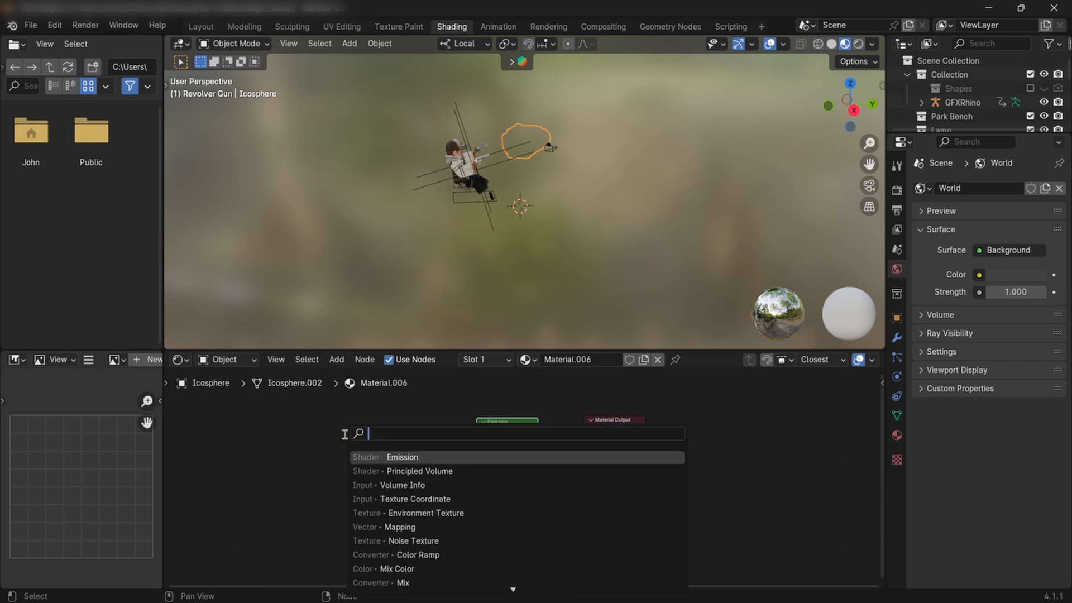
pyautogui.write('colo')
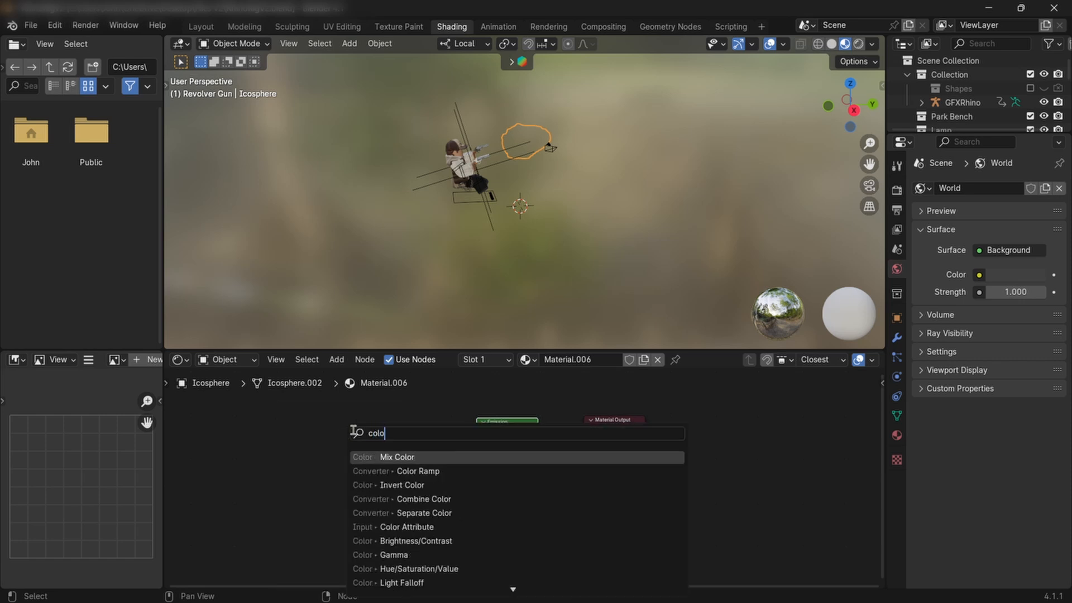
pyautogui.click(418, 471)
pyautogui.click(305, 426)
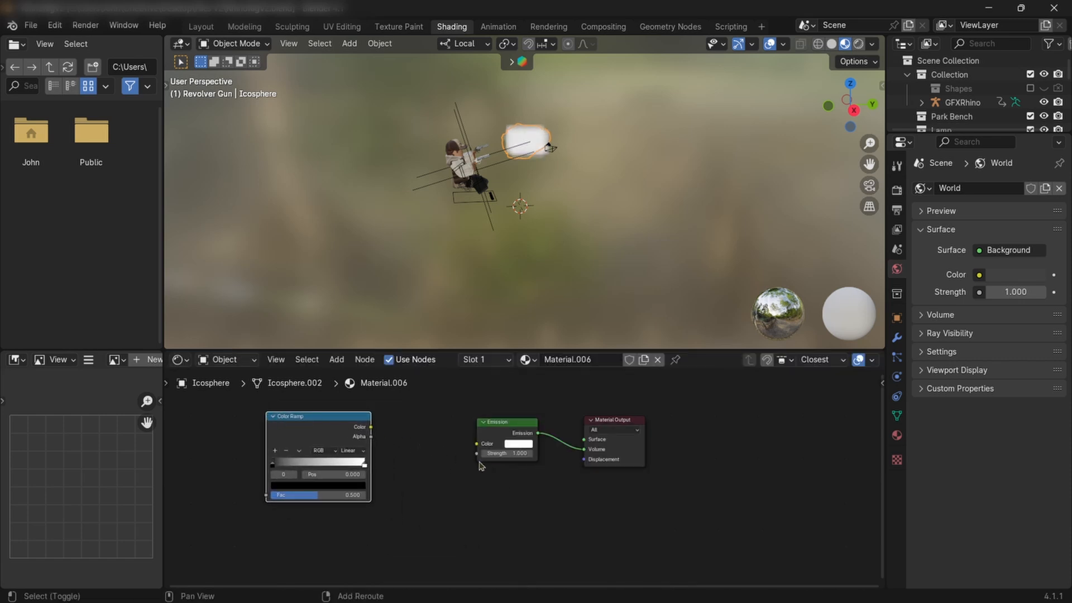
# Add a Mix Color node, link its Result to the Emission color, and connect the Color Ramp's color to input A.
pyautogui.hotkey('shift', 'a')
pyautogui.click(439, 430)
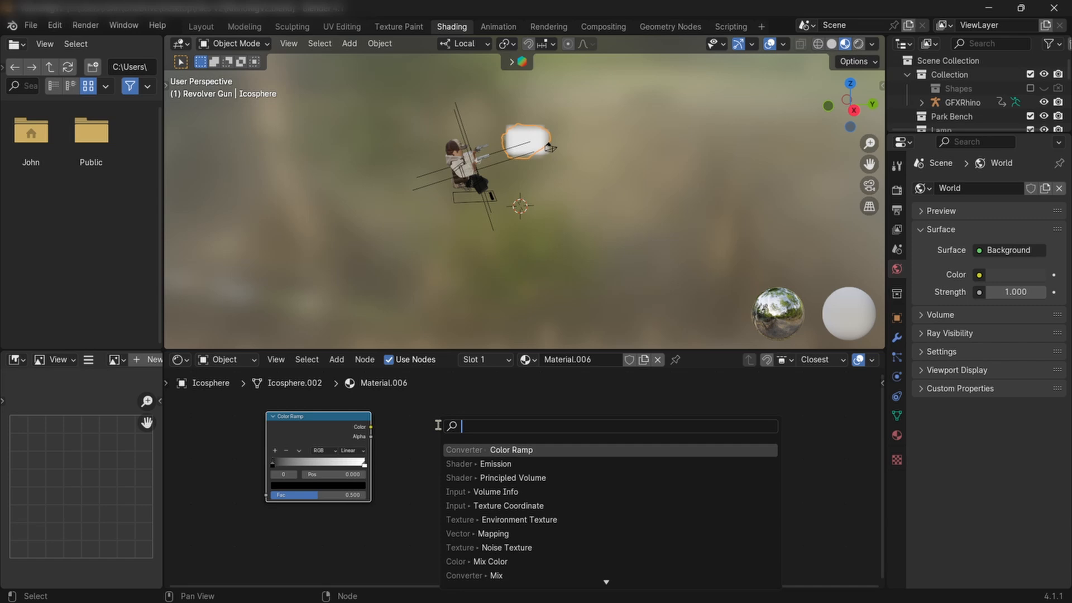
pyautogui.write('colo')
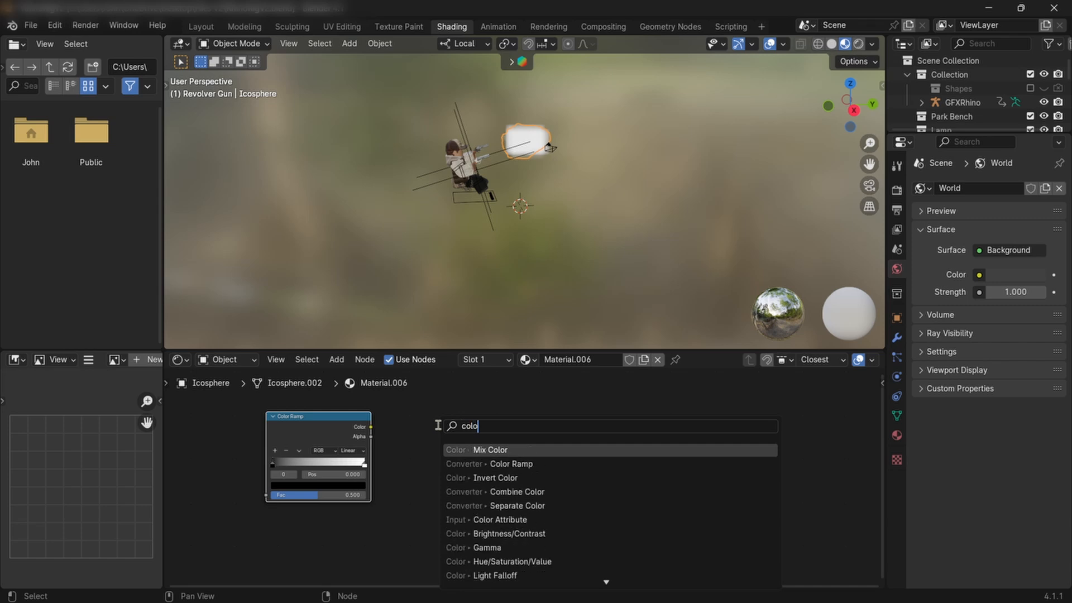
pyautogui.click(481, 449)
pyautogui.click(410, 418)
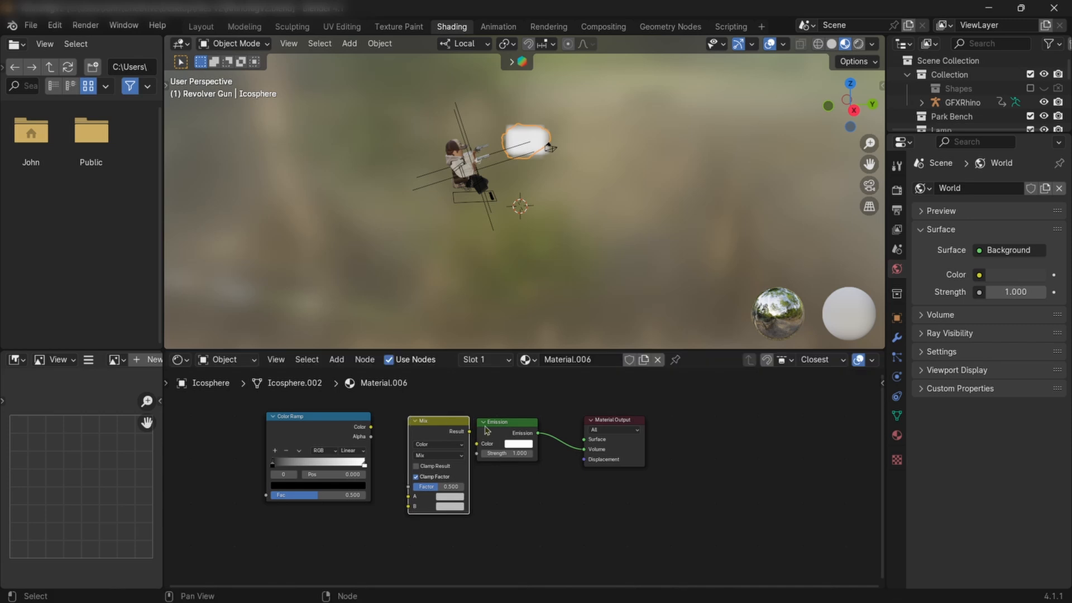
pyautogui.moveTo(495, 424)
pyautogui.mouseDown()
pyautogui.moveTo(504, 422)
pyautogui.moveTo(483, 442)
pyautogui.mouseUp()
pyautogui.moveTo(372, 428); pyautogui.dragTo(387, 503)
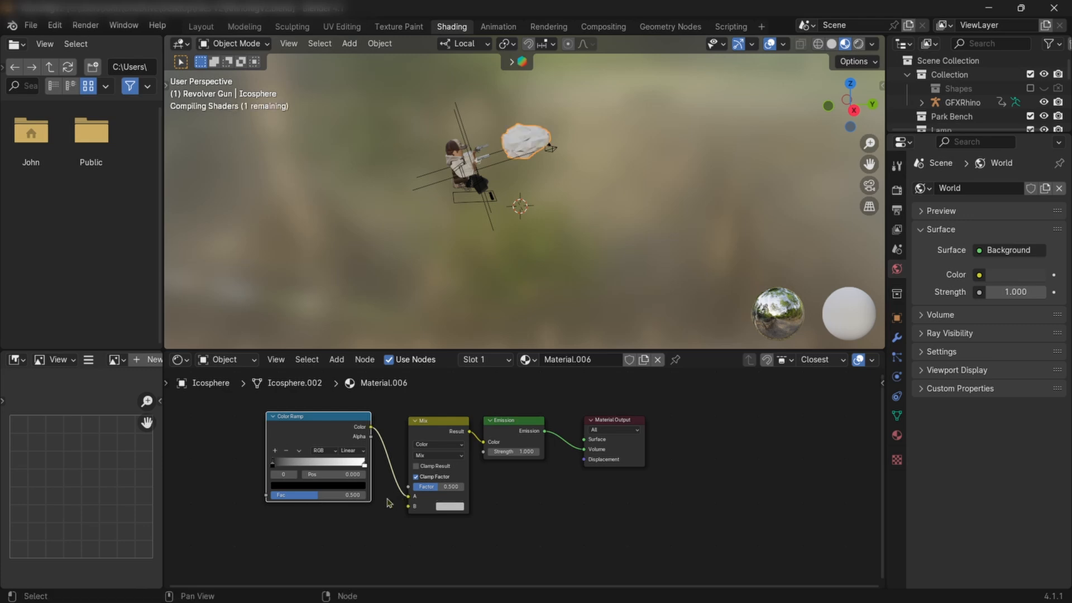
# Add a second Color Ramp below the first and connect its color to input B of the Mix node.
pyautogui.moveTo(386, 503); pyautogui.dragTo(483, 472, button='middle')
pyautogui.hotkey('shift', 'a')
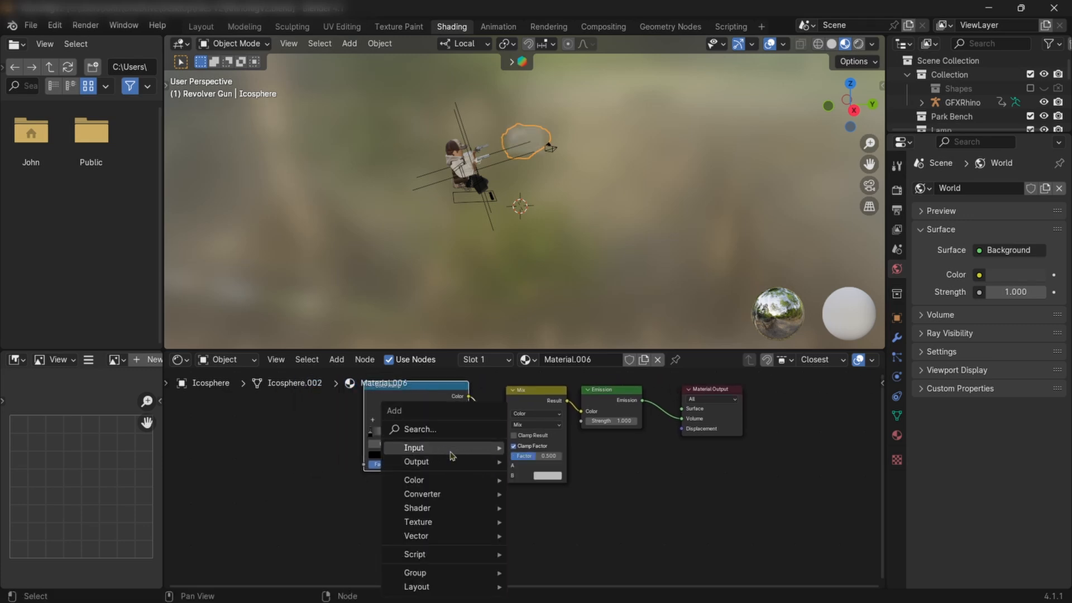
pyautogui.click(441, 430)
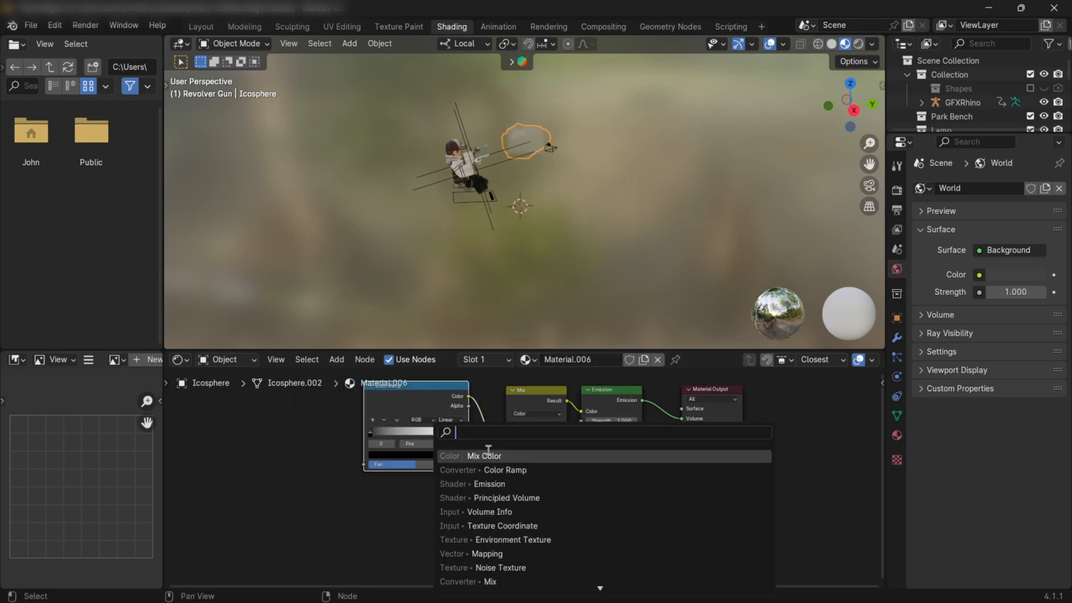
pyautogui.click(491, 470)
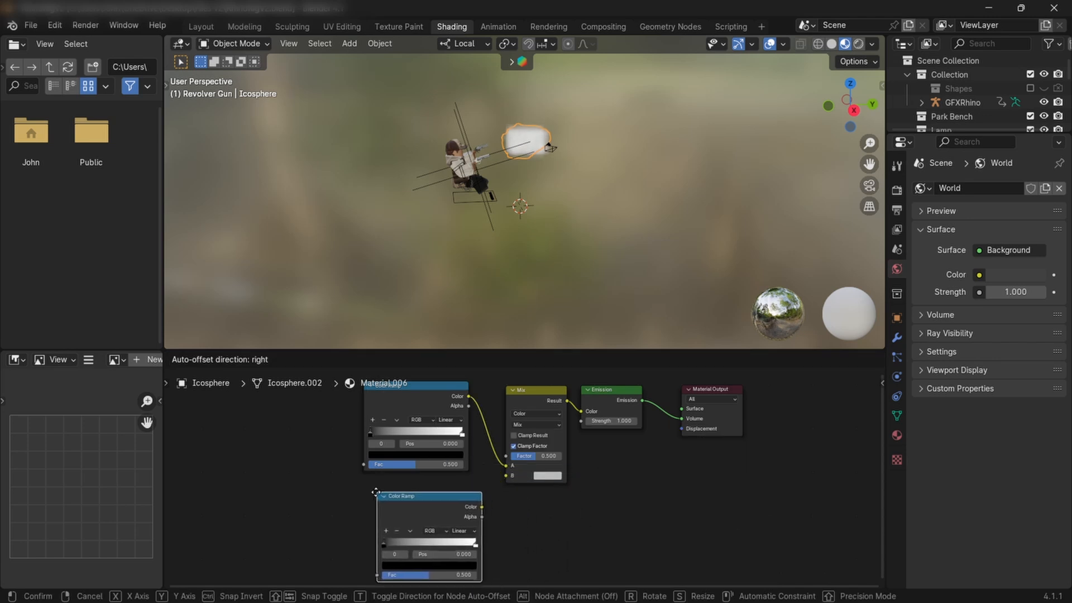
pyautogui.click(459, 525)
pyautogui.moveTo(474, 502); pyautogui.dragTo(506, 476)
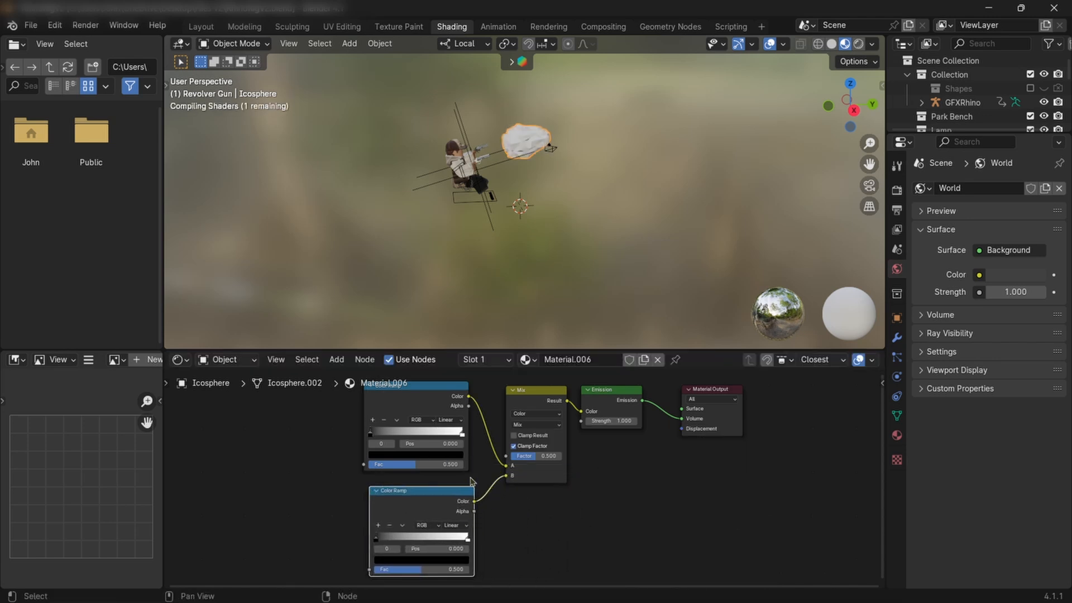
# Add a Noise Texture node and connect its Fac output to the second Color Ramp's Fac input.
pyautogui.moveTo(434, 444); pyautogui.dragTo(561, 403, button='middle')
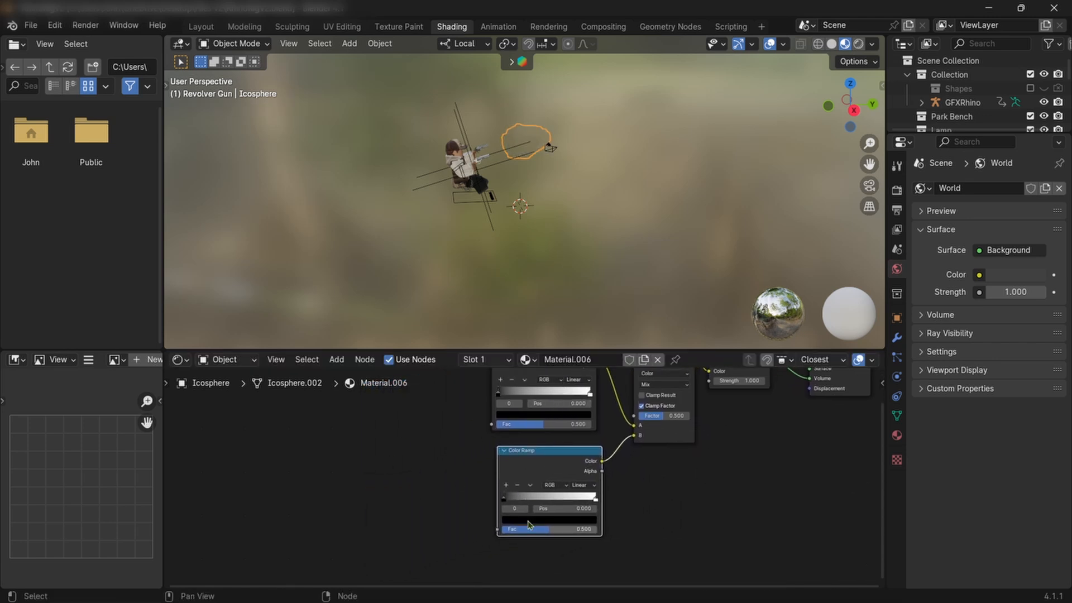
pyautogui.hotkey('shift', 'a')
pyautogui.click(408, 429)
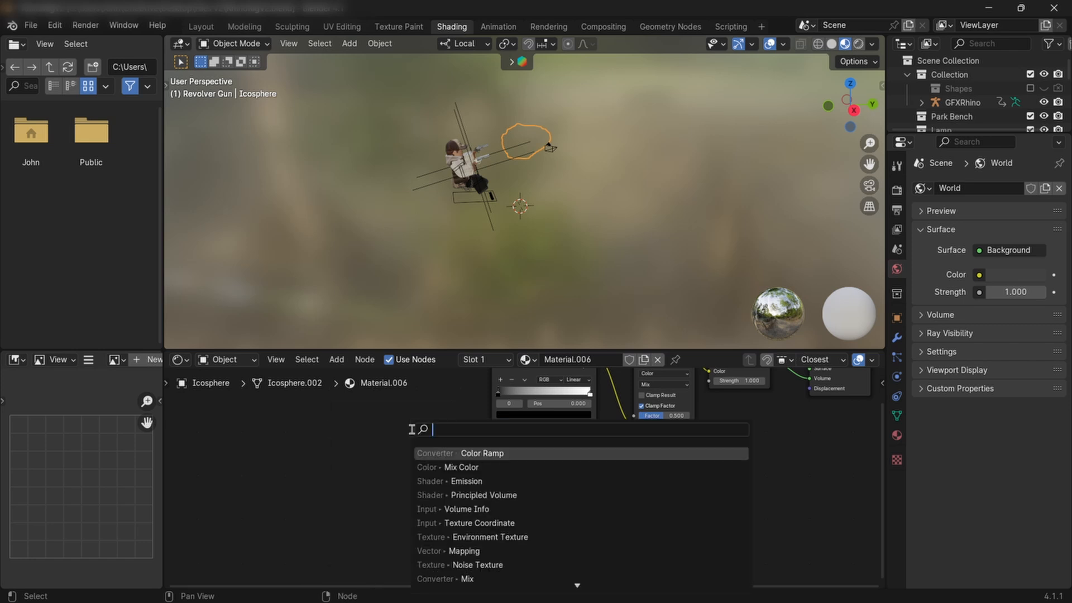
pyautogui.write('nois')
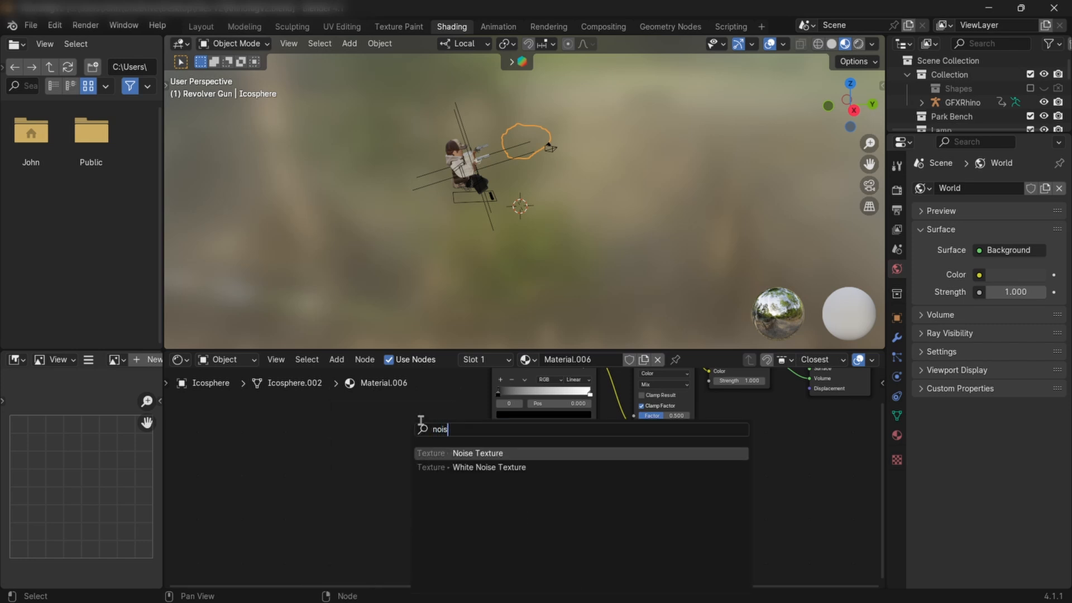
pyautogui.click(456, 453)
pyautogui.click(446, 461)
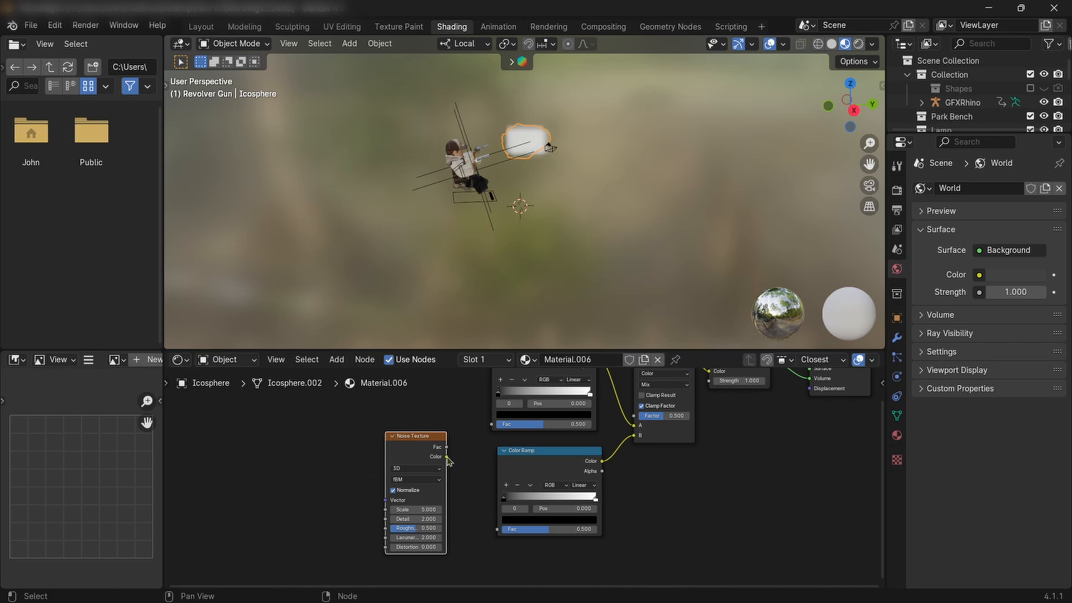
pyautogui.moveTo(447, 448); pyautogui.dragTo(494, 532)
# Change the white stop of the Color Ramp feeding input A to a fully saturated yellow, hue about 0.148.
pyautogui.moveTo(708, 501); pyautogui.dragTo(595, 502, button='middle')
pyautogui.scroll(-1, 633, 521)
pyautogui.scroll(-1, 623, 497)
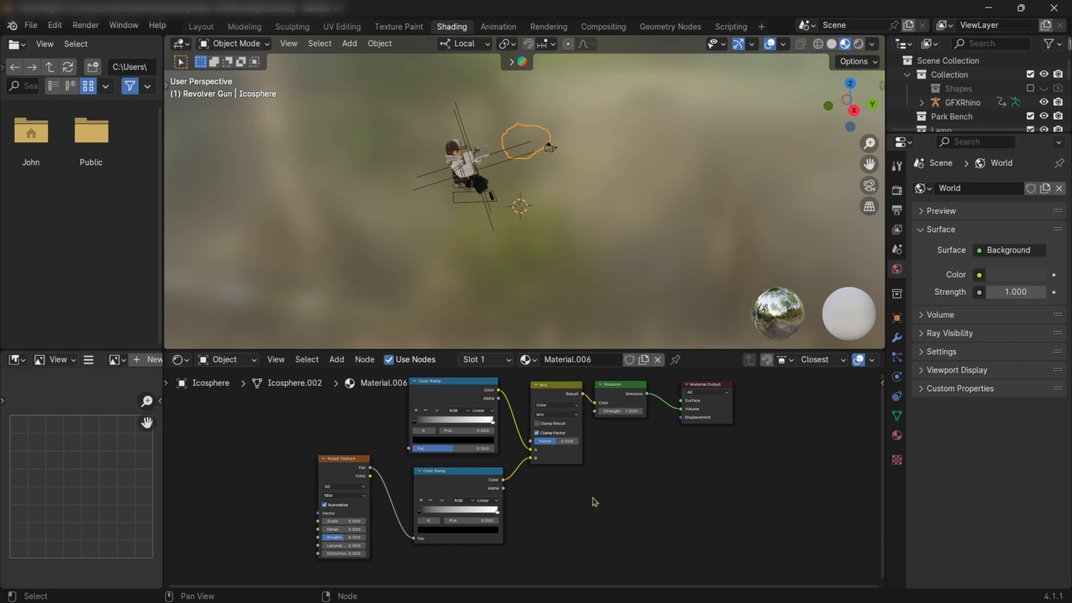
pyautogui.scroll(1, 593, 500)
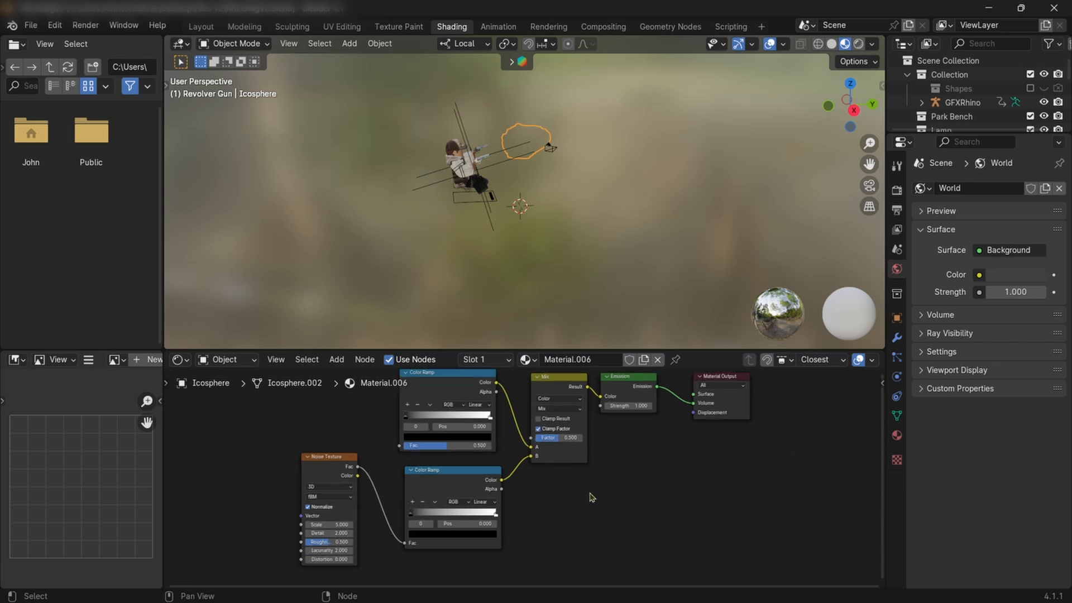
pyautogui.moveTo(593, 488)
pyautogui.mouseDown(button='middle')
pyautogui.moveTo(541, 523)
pyautogui.moveTo(573, 487)
pyautogui.mouseUp(button='middle')
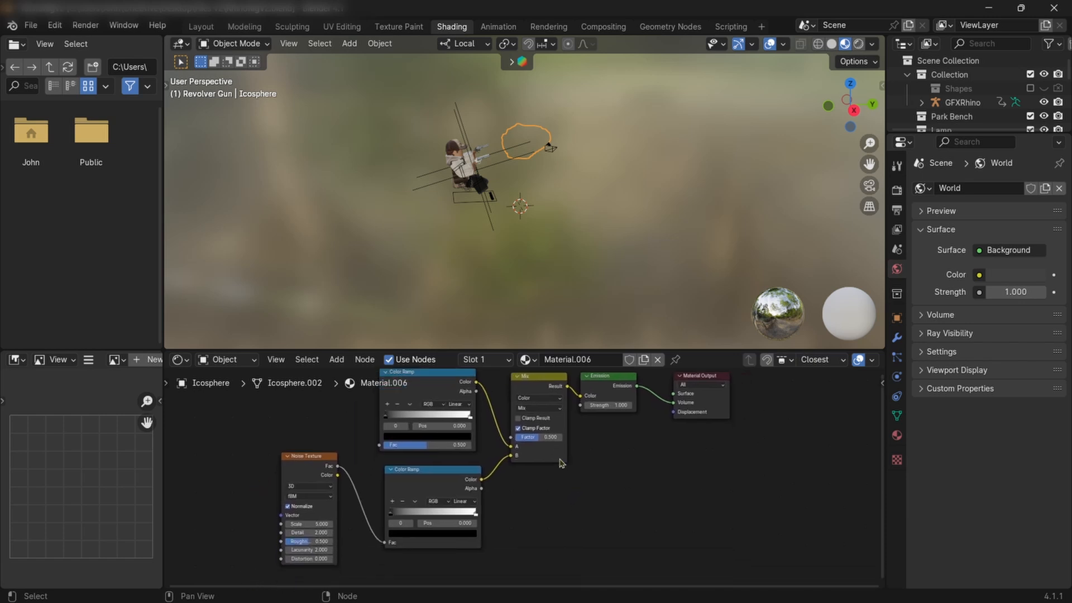
pyautogui.click(455, 419)
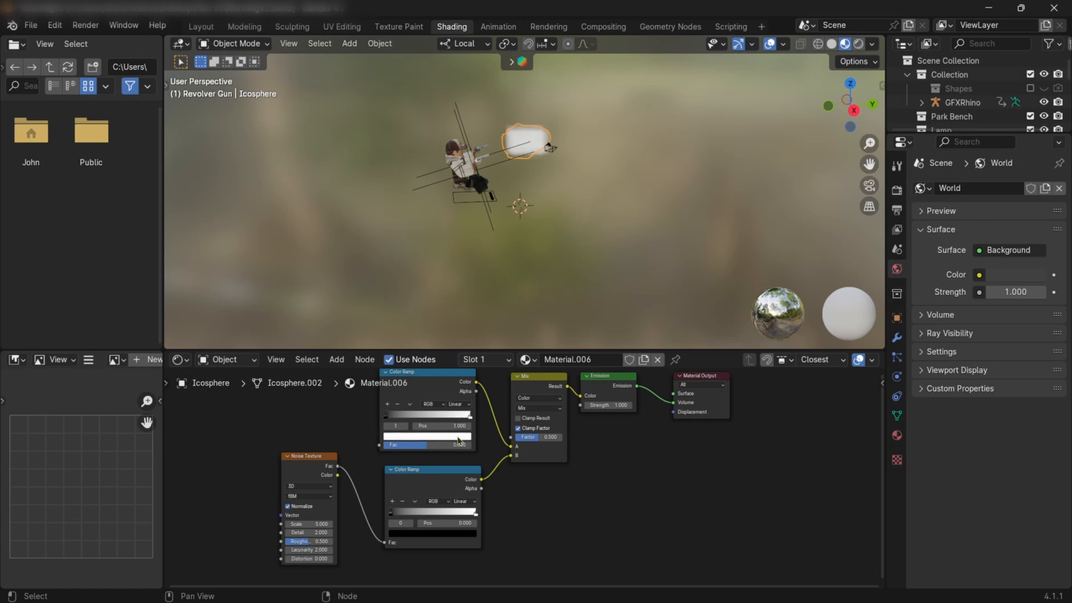
pyautogui.click(458, 440)
pyautogui.click(393, 364)
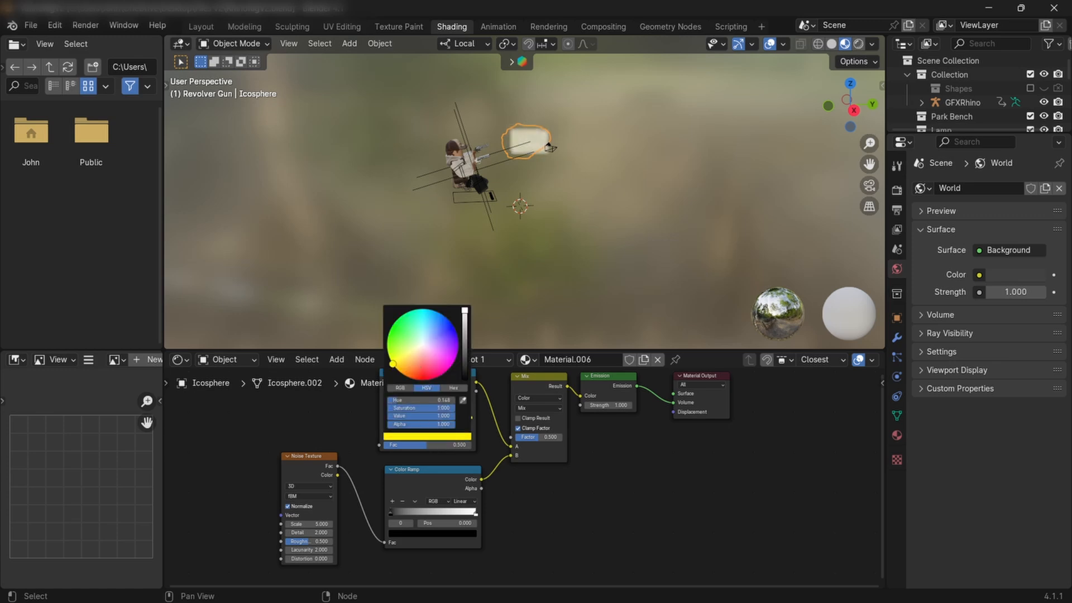
# Move the black stop of the Color Ramp feeding the Mix node's input A to position 0.280.
pyautogui.moveTo(393, 364)
pyautogui.mouseDown()
pyautogui.moveTo(400, 372)
pyautogui.moveTo(394, 365)
pyautogui.mouseUp()
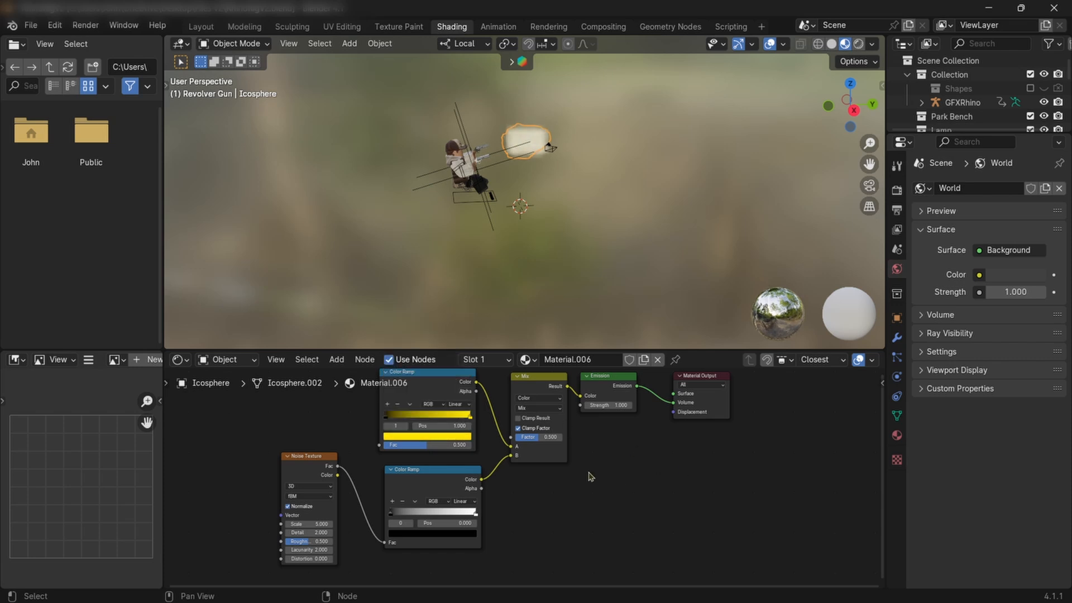
pyautogui.scroll(3, 590, 474)
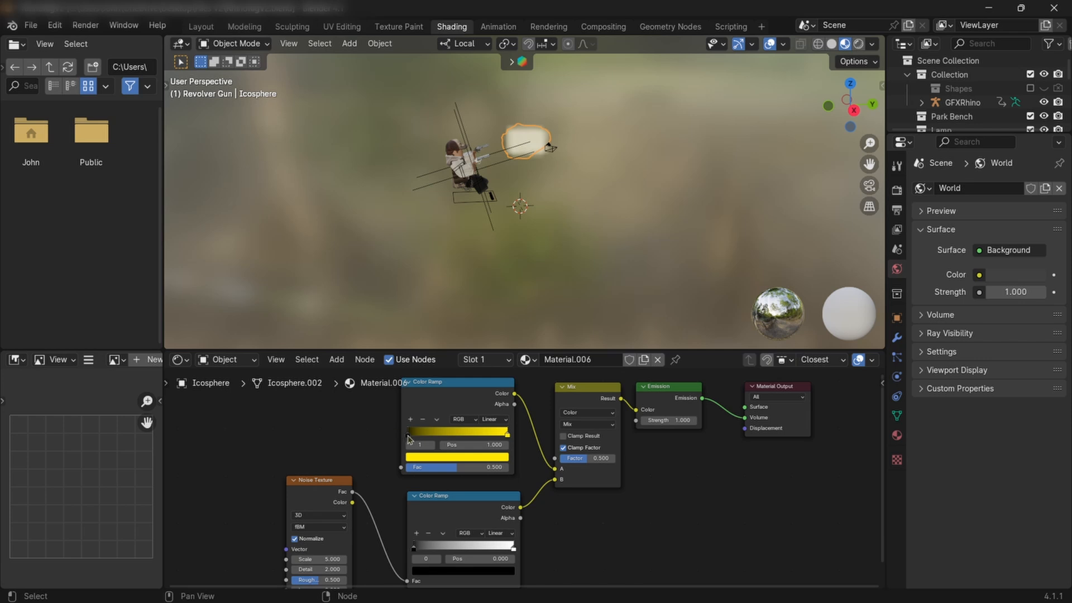
pyautogui.moveTo(408, 435); pyautogui.dragTo(437, 438)
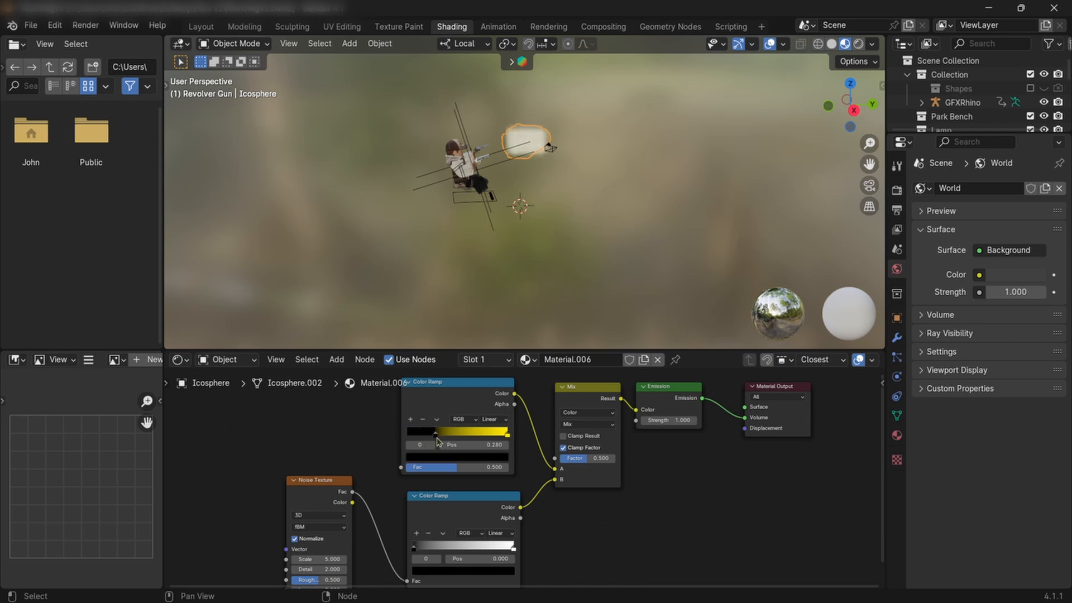
# Copy the yellow from the upper Color Ramp's end stop onto the black stop of the Color Ramp feeding input B.
pyautogui.moveTo(553, 486); pyautogui.dragTo(526, 417, button='middle')
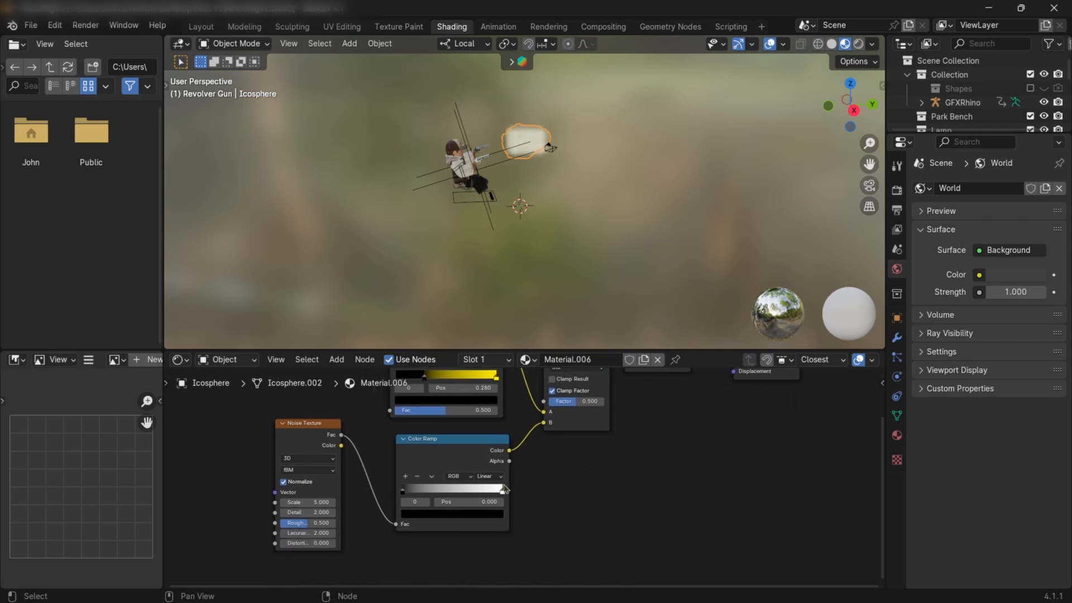
pyautogui.click(496, 376)
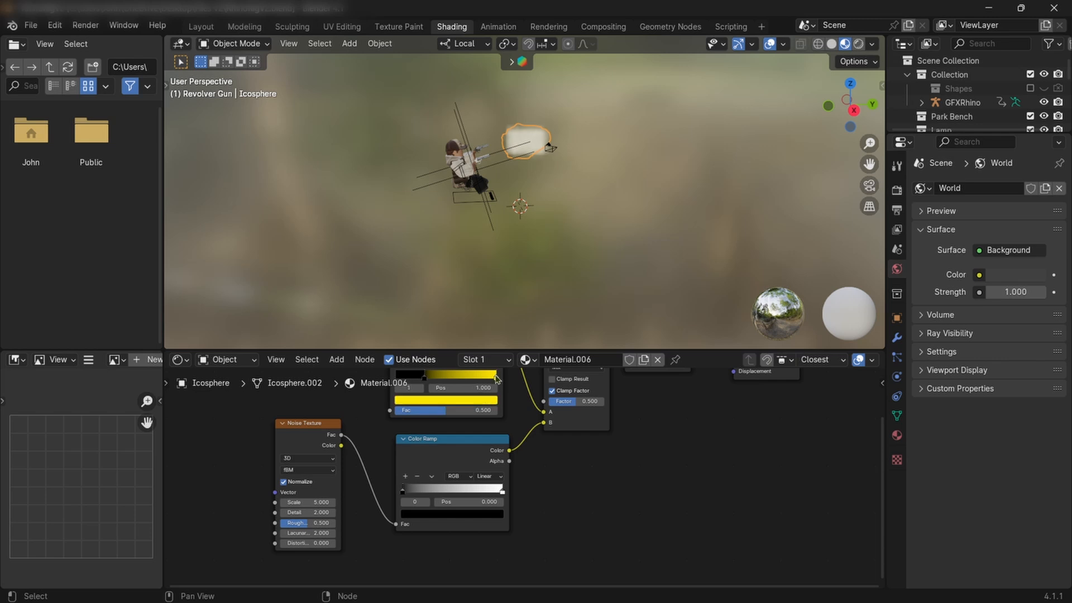
pyautogui.moveTo(502, 388); pyautogui.dragTo(509, 419, button='middle')
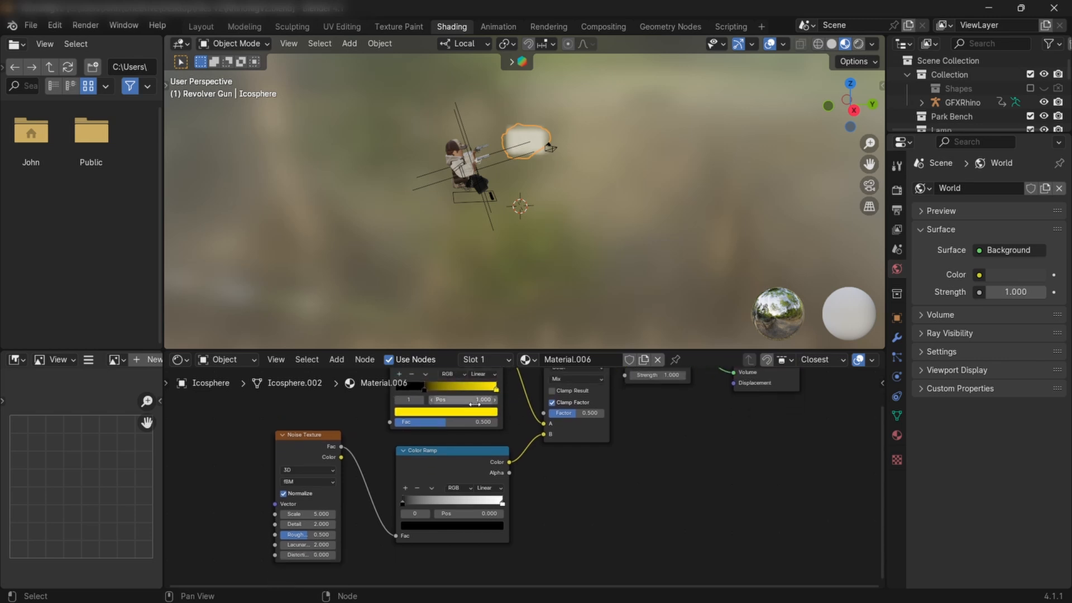
pyautogui.moveTo(477, 416); pyautogui.dragTo(482, 528)
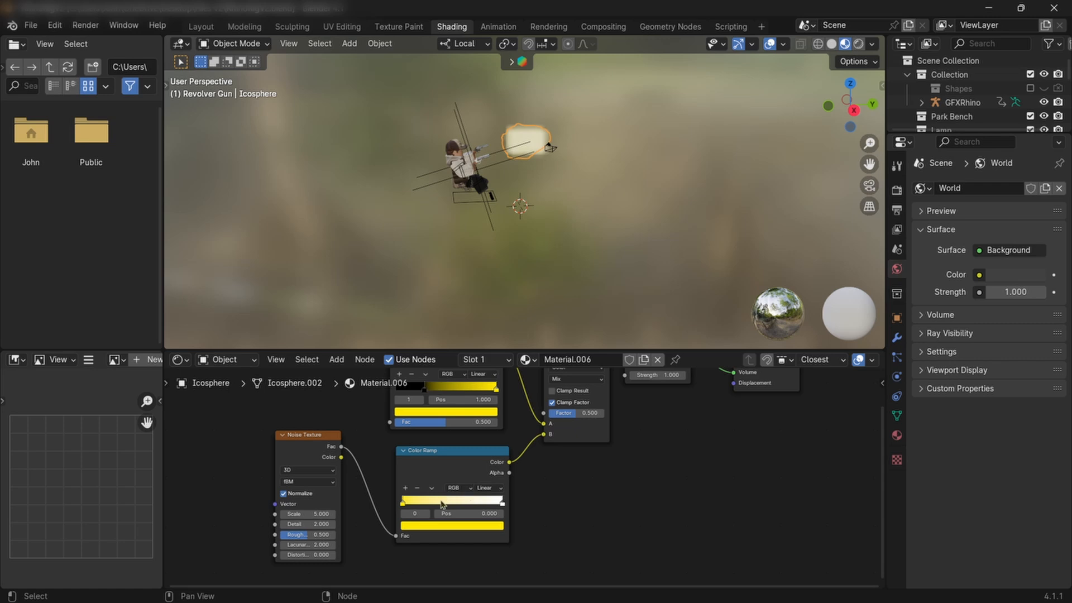
# Change the white stop of the Color Ramp feeding input B to black and move it to position 0.327.
pyautogui.click(502, 504)
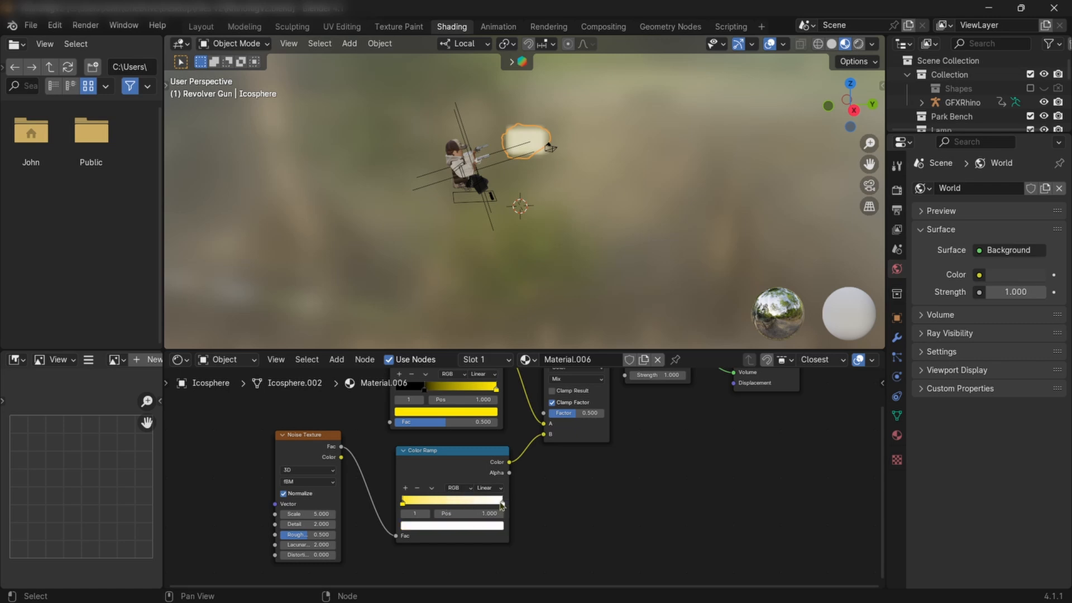
pyautogui.click(481, 525)
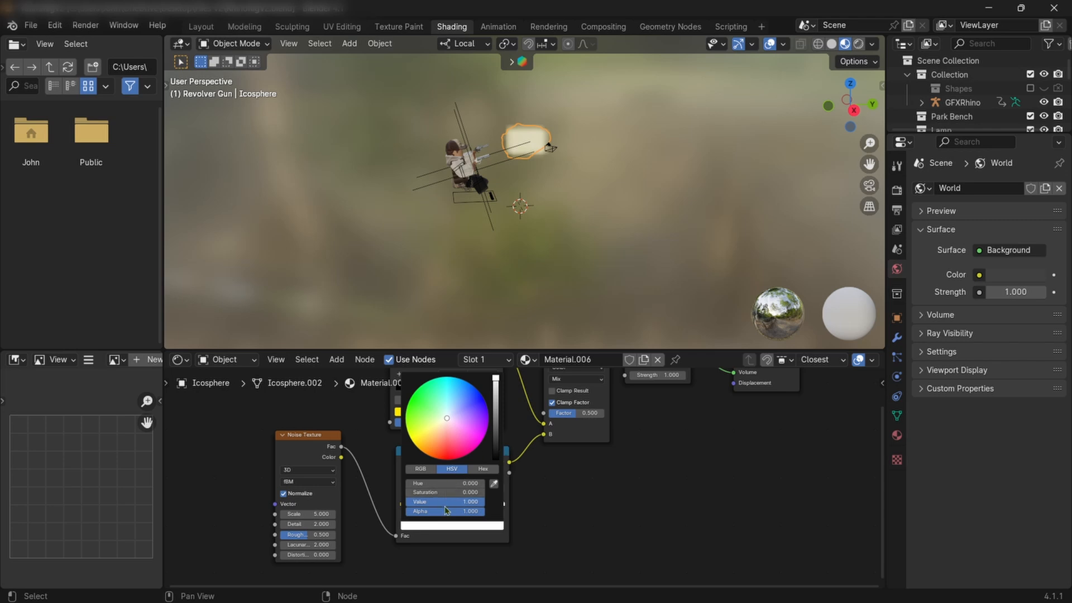
pyautogui.moveTo(445, 504); pyautogui.dragTo(364, 504)
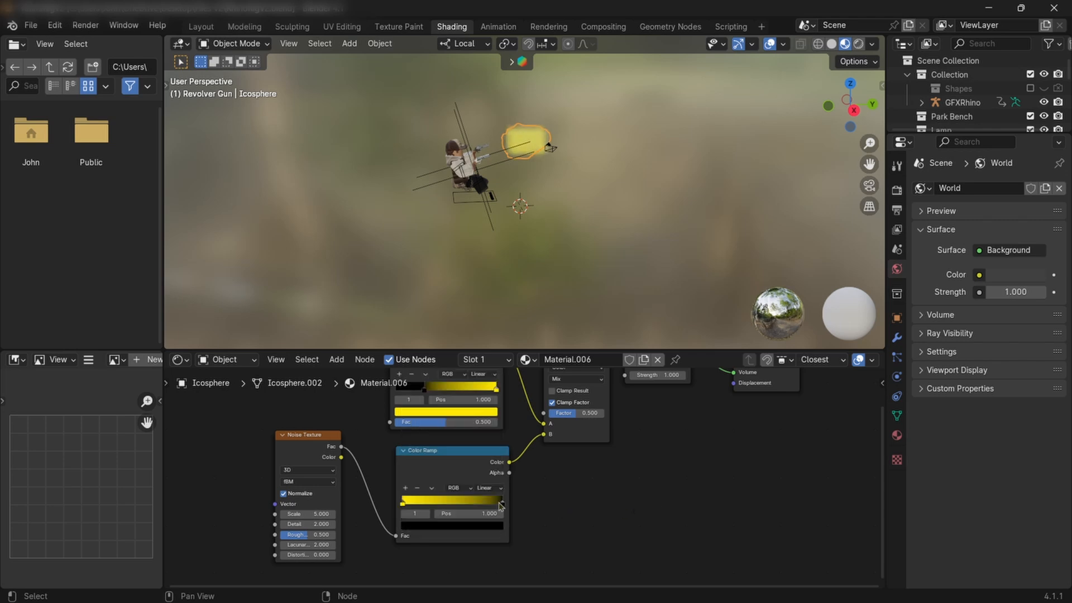
pyautogui.moveTo(494, 507); pyautogui.dragTo(426, 508)
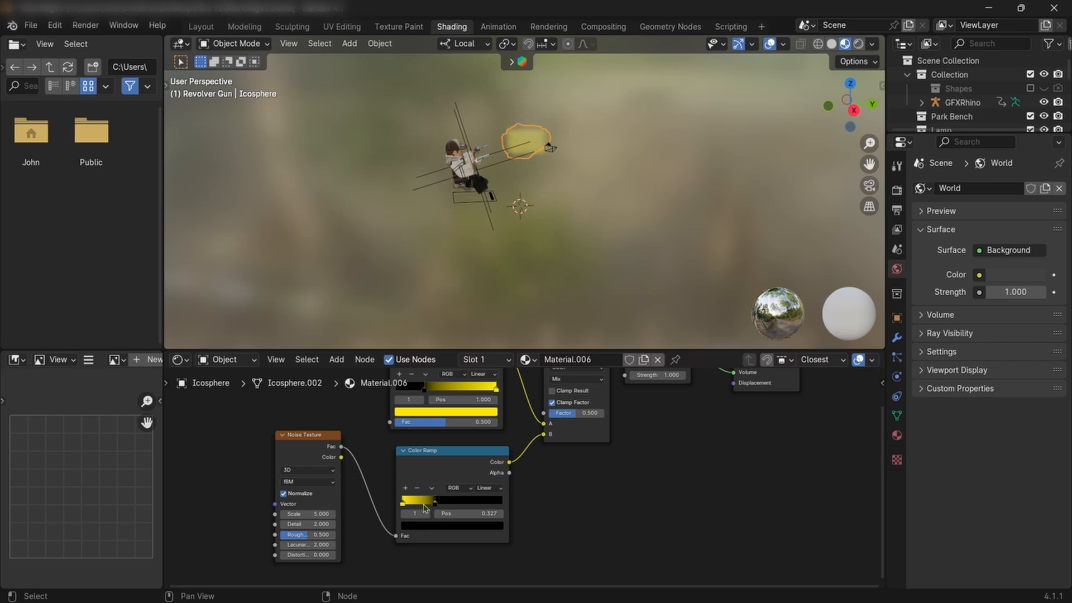
pyautogui.moveTo(596, 484); pyautogui.dragTo(642, 525, button='middle')
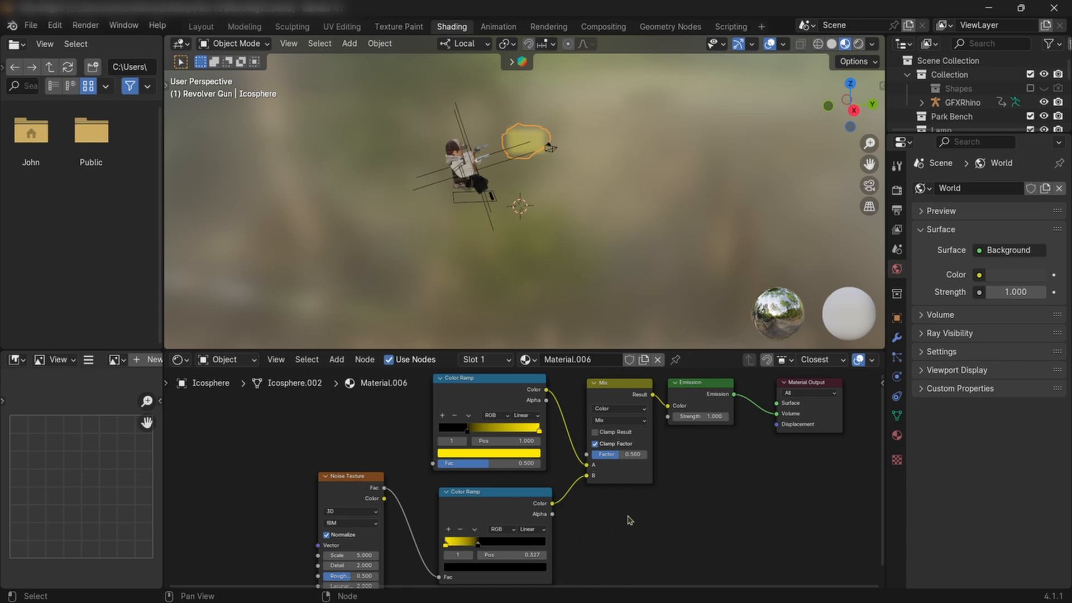
pyautogui.moveTo(627, 520); pyautogui.dragTo(575, 498, button='middle')
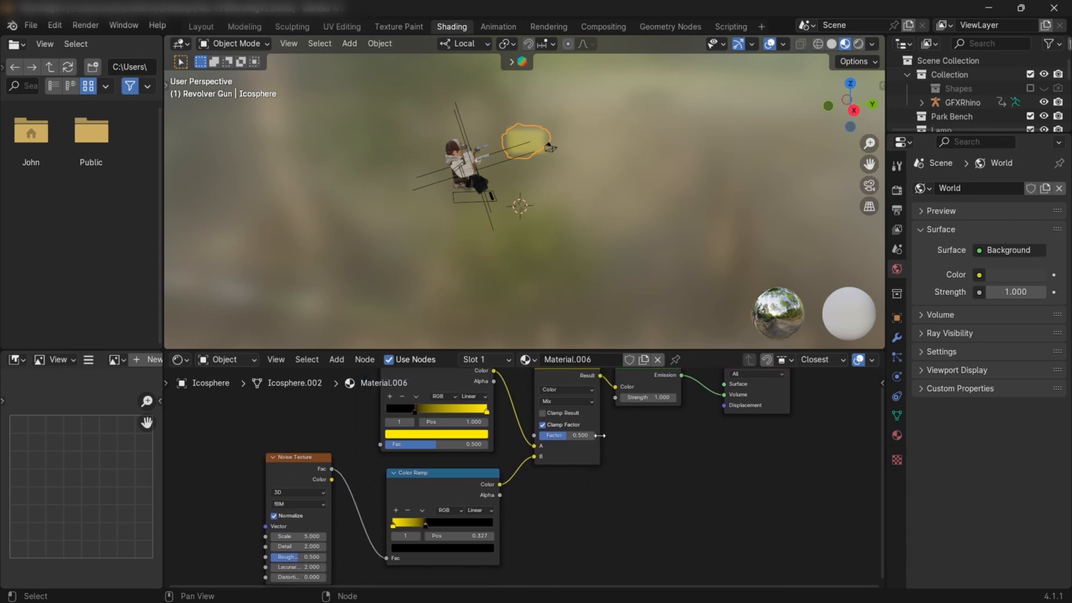
pyautogui.moveTo(600, 436); pyautogui.dragTo(634, 492, button='middle')
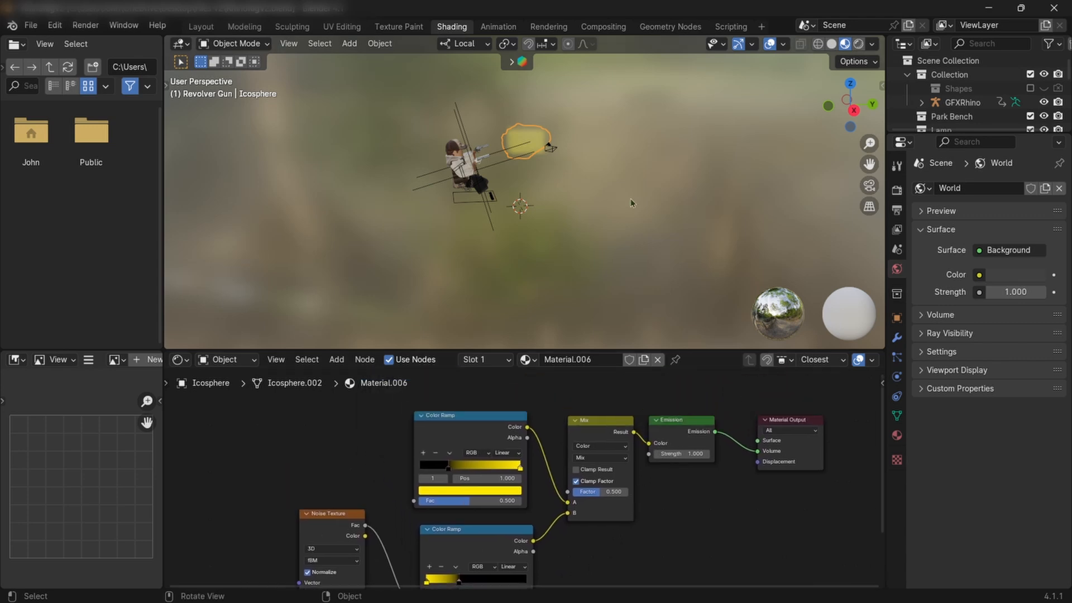
# In the Layout workspace, scale the ico sphere by 0.327 and move it about -2.43 m along its local Y axis.
pyautogui.click(201, 27)
pyautogui.moveTo(557, 137)
pyautogui.mouseDown(button='middle')
pyautogui.moveTo(431, 124)
pyautogui.moveTo(306, 134)
pyautogui.moveTo(544, 144)
pyautogui.mouseUp(button='middle')
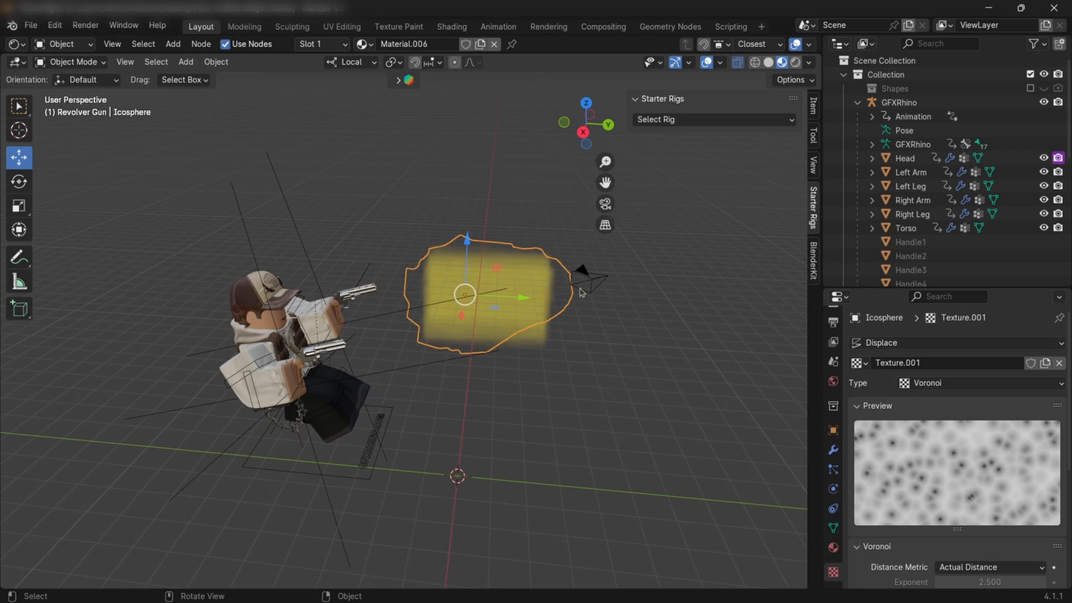
pyautogui.press('s')
pyautogui.click(521, 311)
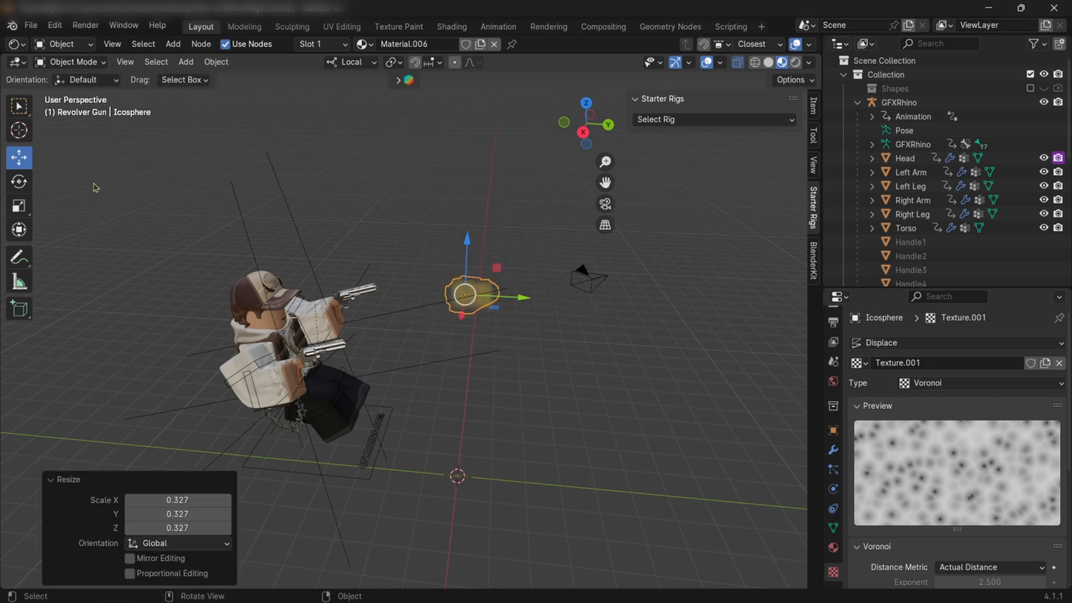
pyautogui.moveTo(523, 297); pyautogui.dragTo(431, 292)
# From the top view, shrink the ico sphere further and align it in front of the left-hand revolver's barrel.
pyautogui.click(586, 103)
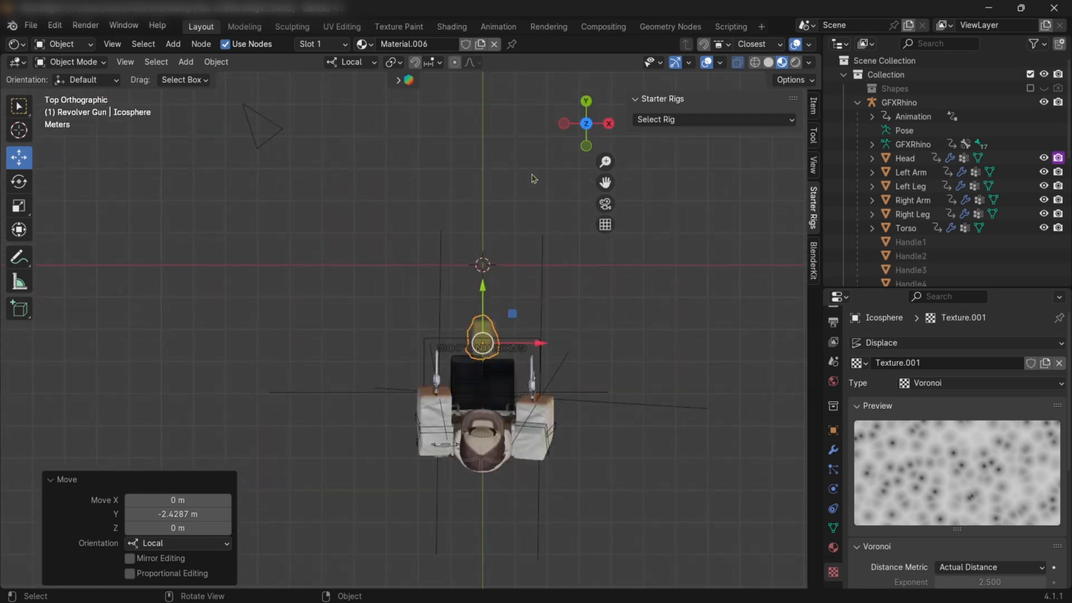
pyautogui.moveTo(518, 339); pyautogui.dragTo(436, 298)
pyautogui.press('s')
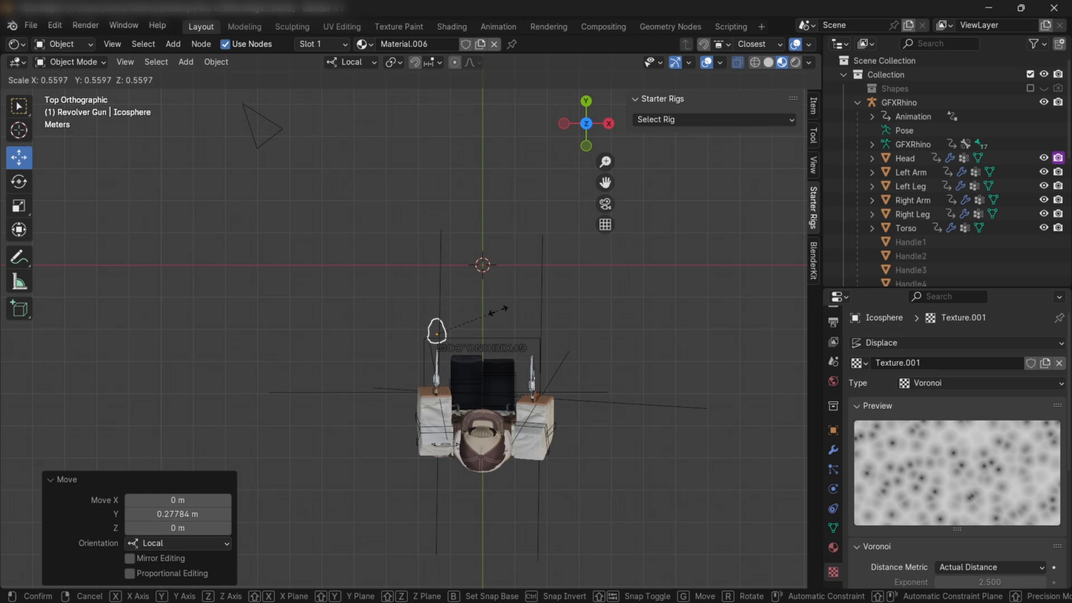
pyautogui.click(498, 311)
pyautogui.moveTo(469, 334); pyautogui.dragTo(473, 332)
pyautogui.press('s')
pyautogui.click(476, 320)
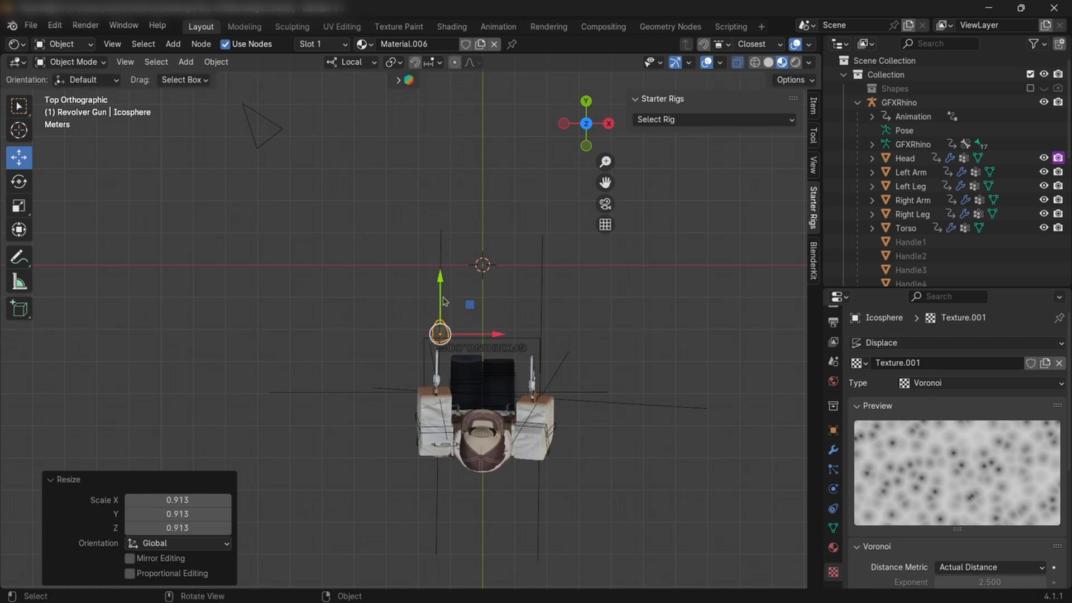
pyautogui.moveTo(442, 298); pyautogui.dragTo(441, 306)
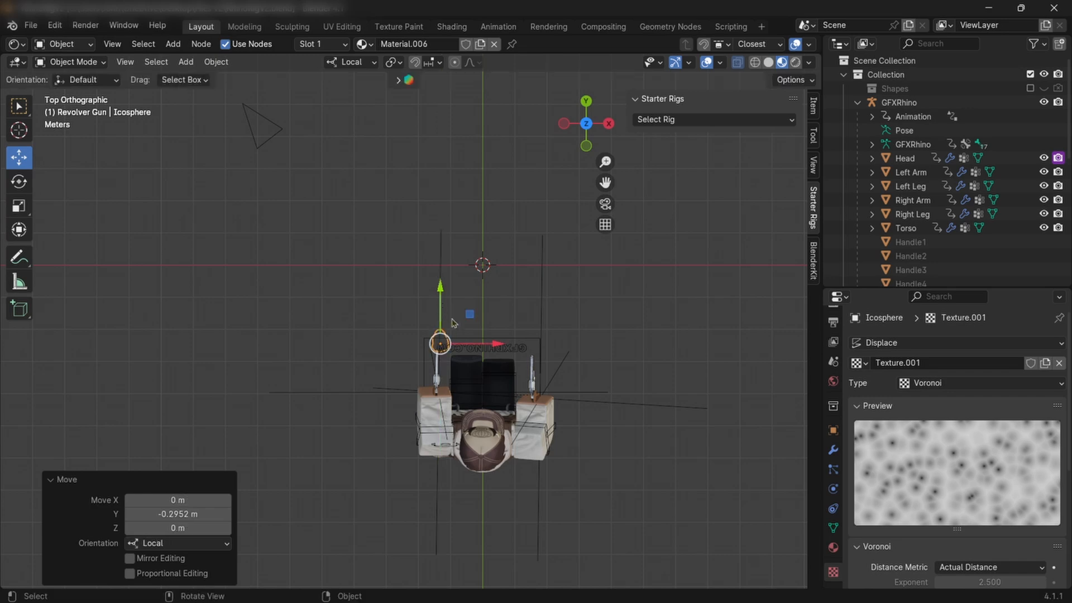
pyautogui.moveTo(469, 341); pyautogui.dragTo(462, 334)
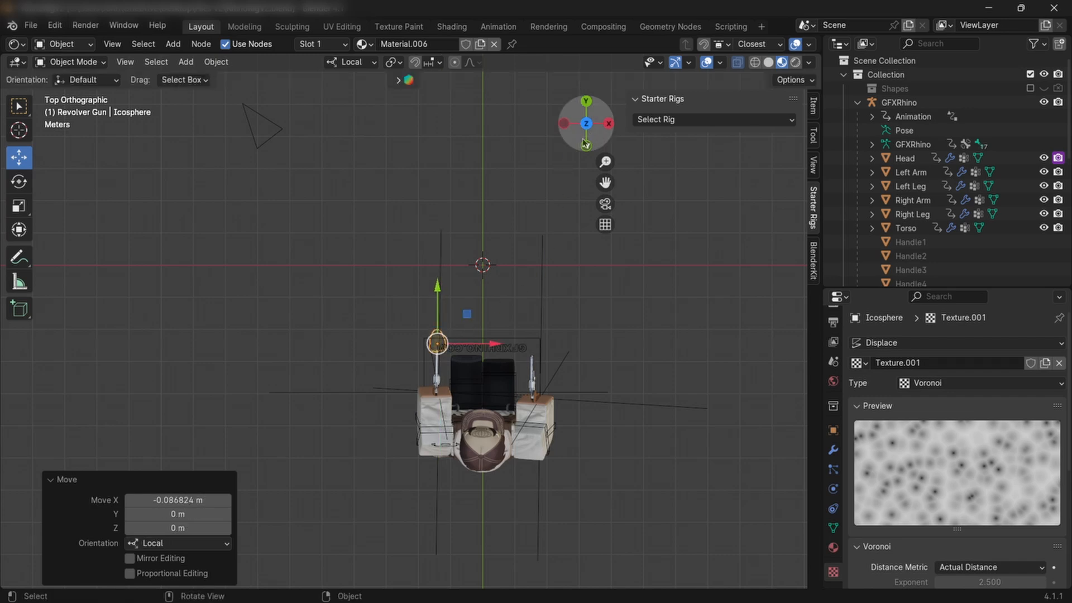
# From the right view, lower the ico sphere about 0.40 m along local Z and rotate it 4.1° about local X.
pyautogui.click(608, 126)
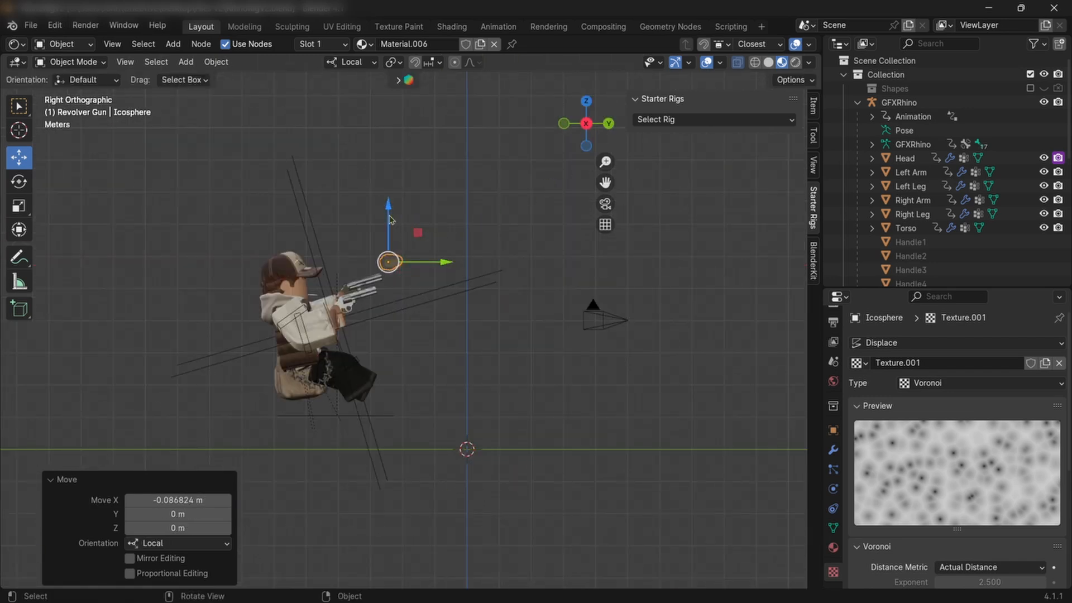
pyautogui.moveTo(388, 219); pyautogui.dragTo(385, 230)
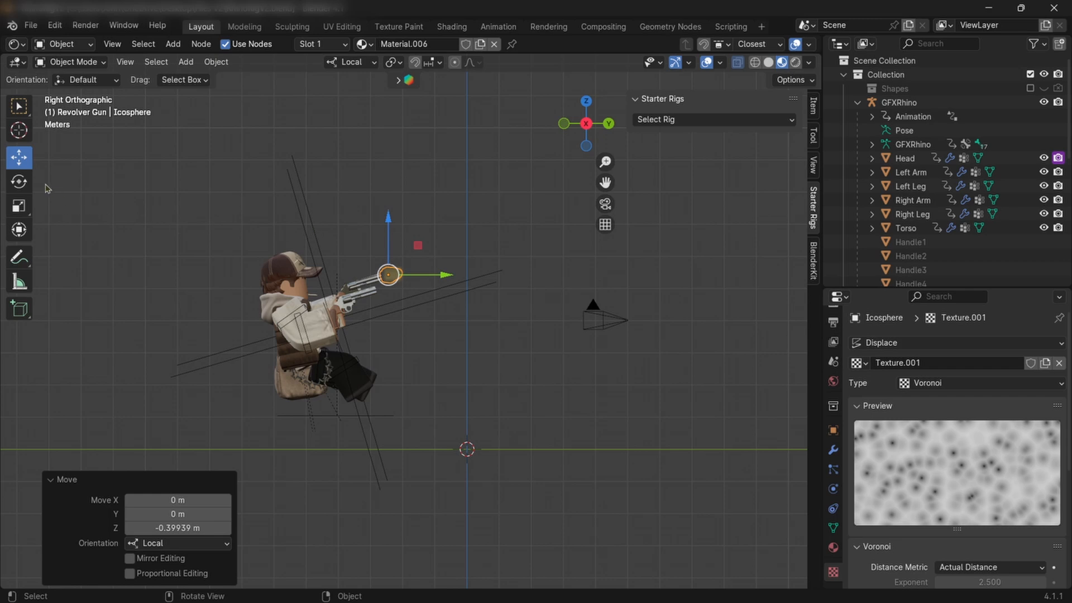
pyautogui.click(23, 183)
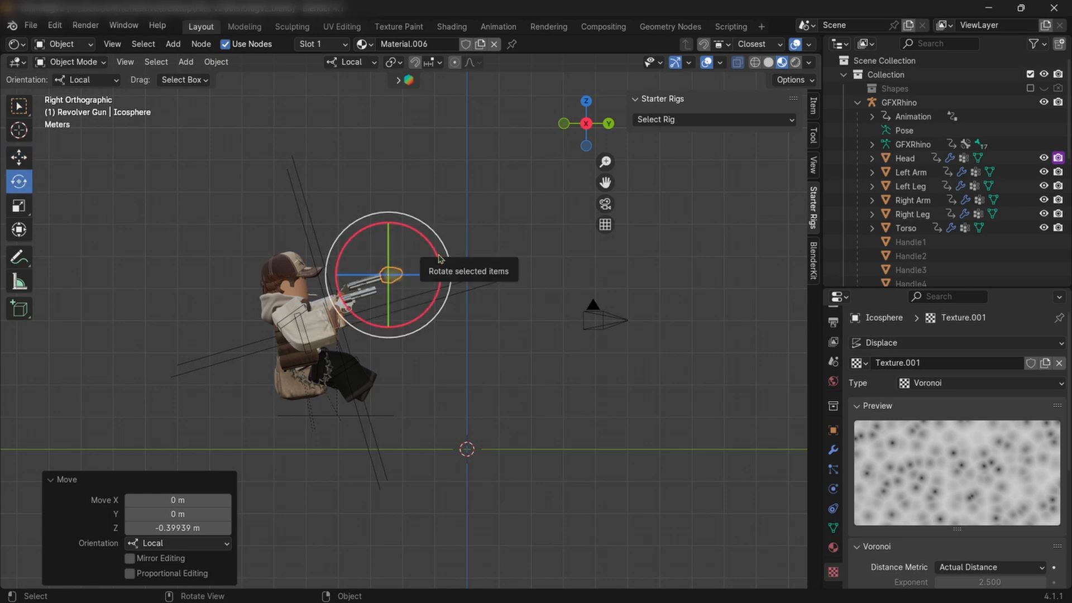
pyautogui.moveTo(440, 258); pyautogui.dragTo(441, 249)
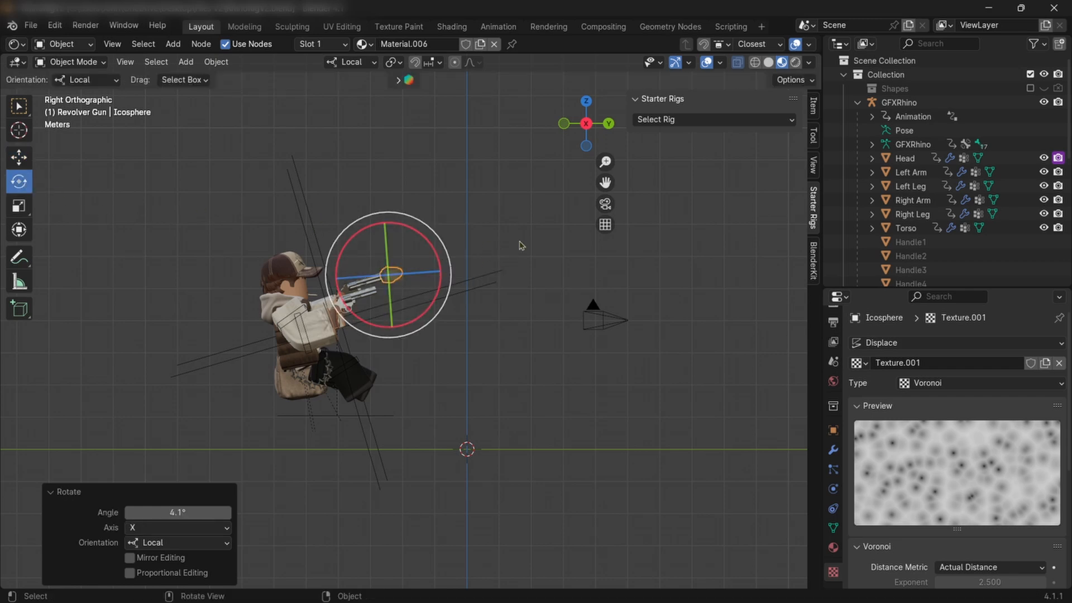
# Check the muzzle flash through the camera in rendered shading, then return to material preview.
pyautogui.moveTo(520, 245)
pyautogui.mouseDown(button='middle')
pyautogui.moveTo(495, 230)
pyautogui.moveTo(521, 260)
pyautogui.mouseUp(button='middle')
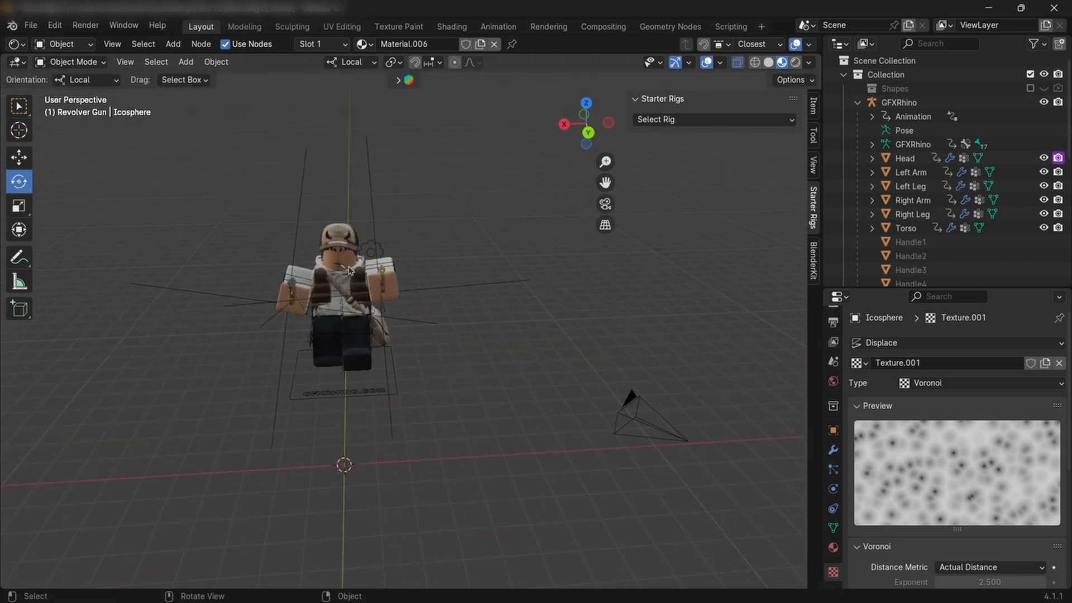
pyautogui.click(607, 205)
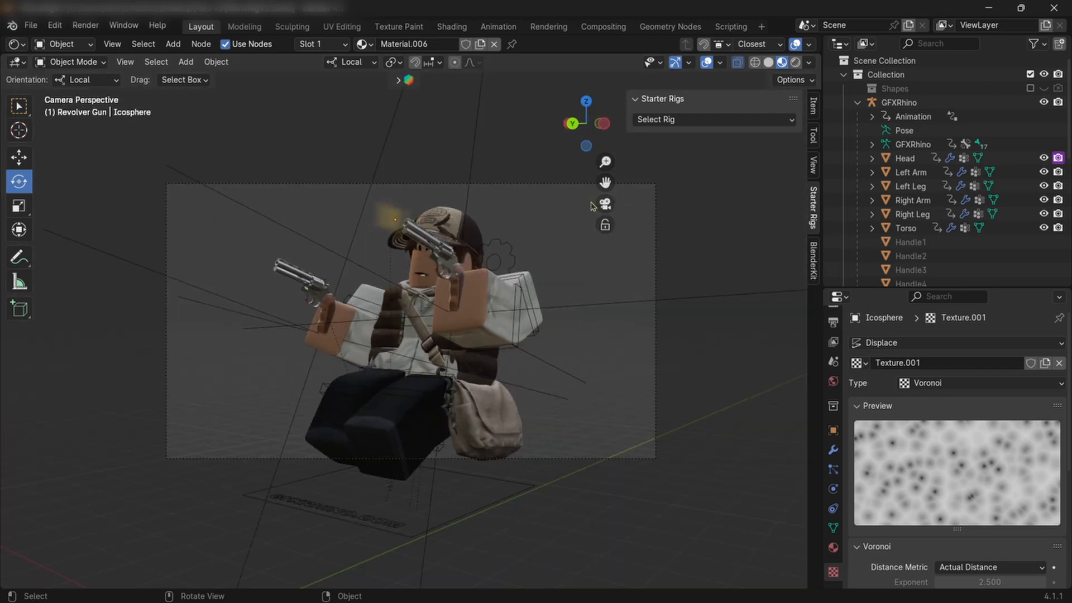
pyautogui.click(796, 64)
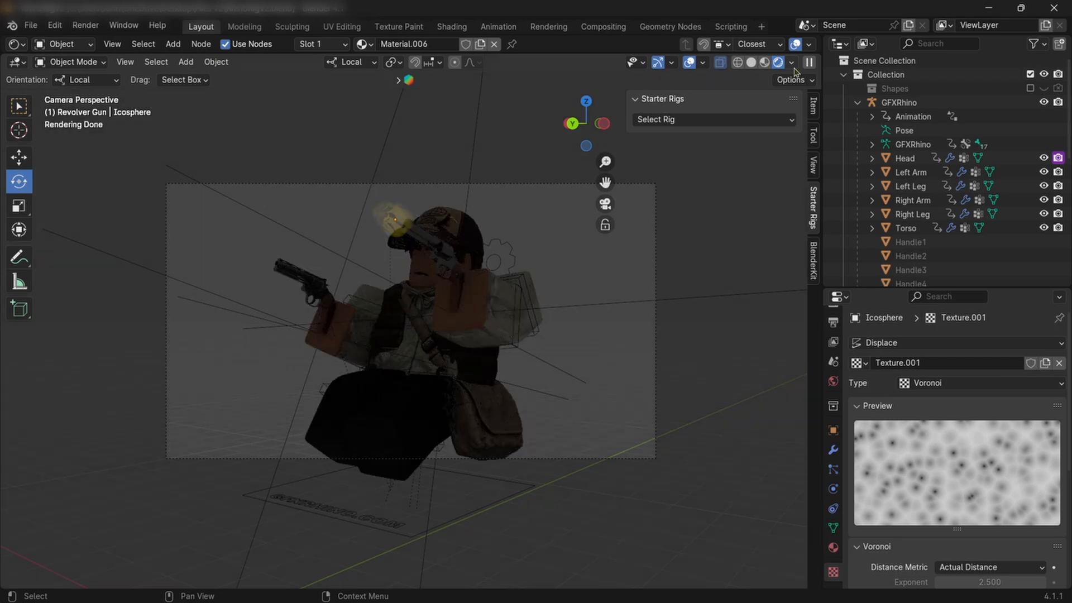
pyautogui.click(765, 63)
pyautogui.moveTo(593, 236); pyautogui.dragTo(372, 283, button='middle')
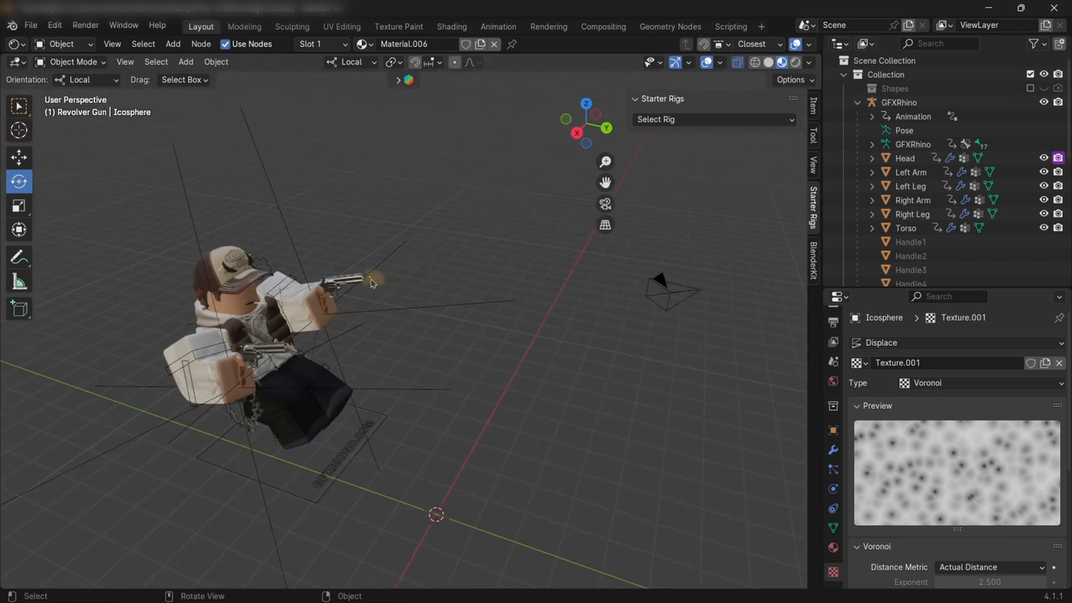
# In the Shading workspace, set the Emission node's strength to 13.000.
pyautogui.click(451, 27)
pyautogui.moveTo(704, 425); pyautogui.dragTo(651, 402, button='middle')
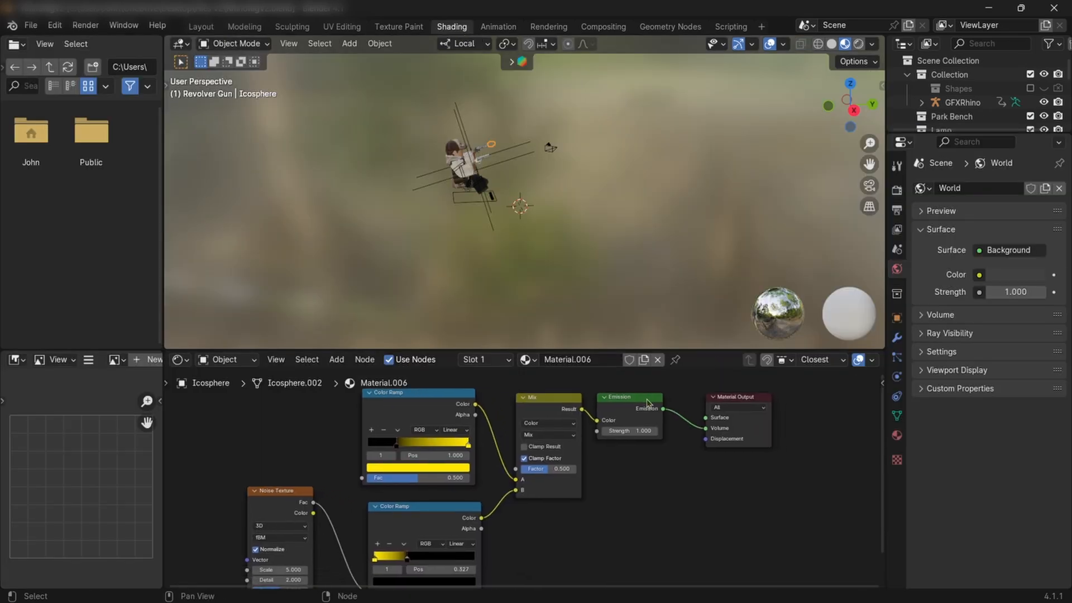
pyautogui.moveTo(628, 430); pyautogui.dragTo(658, 437)
pyautogui.click(657, 435)
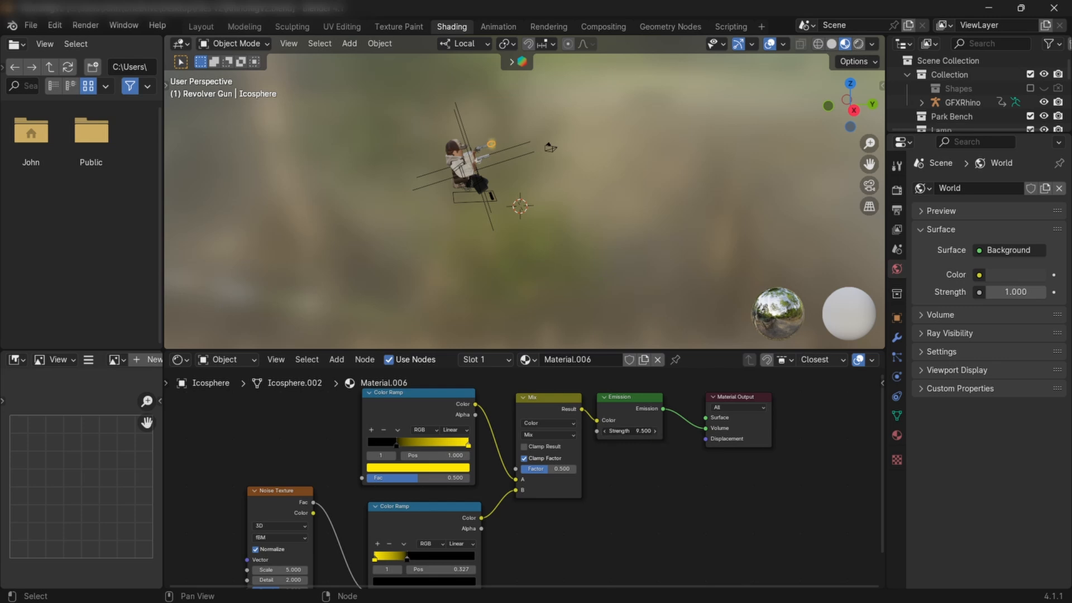
pyautogui.click(656, 434)
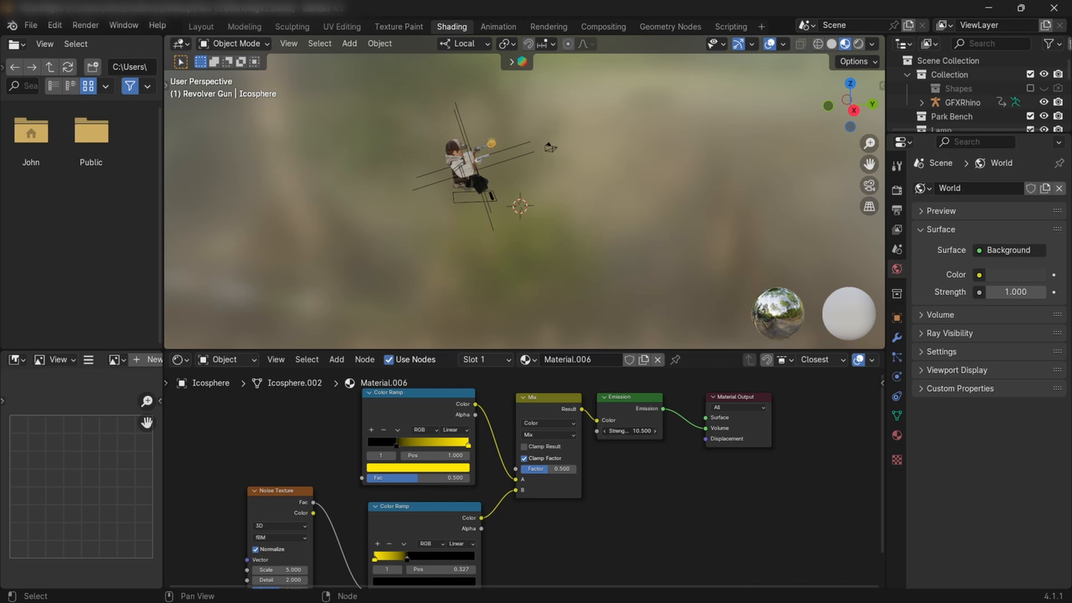
pyautogui.click(657, 434)
pyautogui.click(656, 435)
pyautogui.moveTo(630, 434); pyautogui.dragTo(654, 433)
pyautogui.click(603, 436)
pyautogui.click(604, 435)
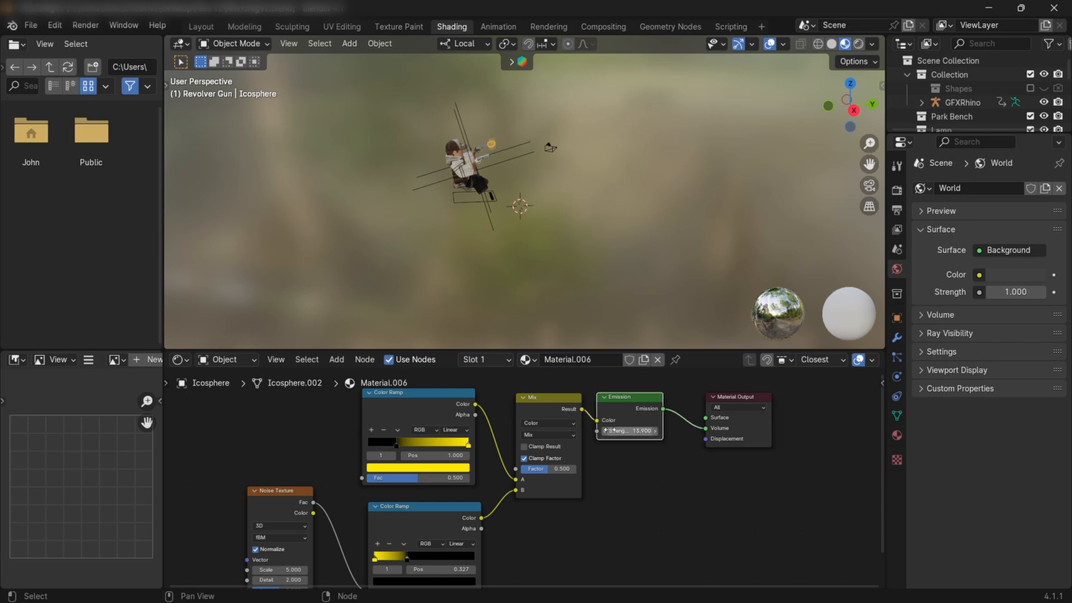
pyautogui.click(605, 434)
pyautogui.click(605, 435)
pyautogui.click(605, 437)
pyautogui.click(605, 436)
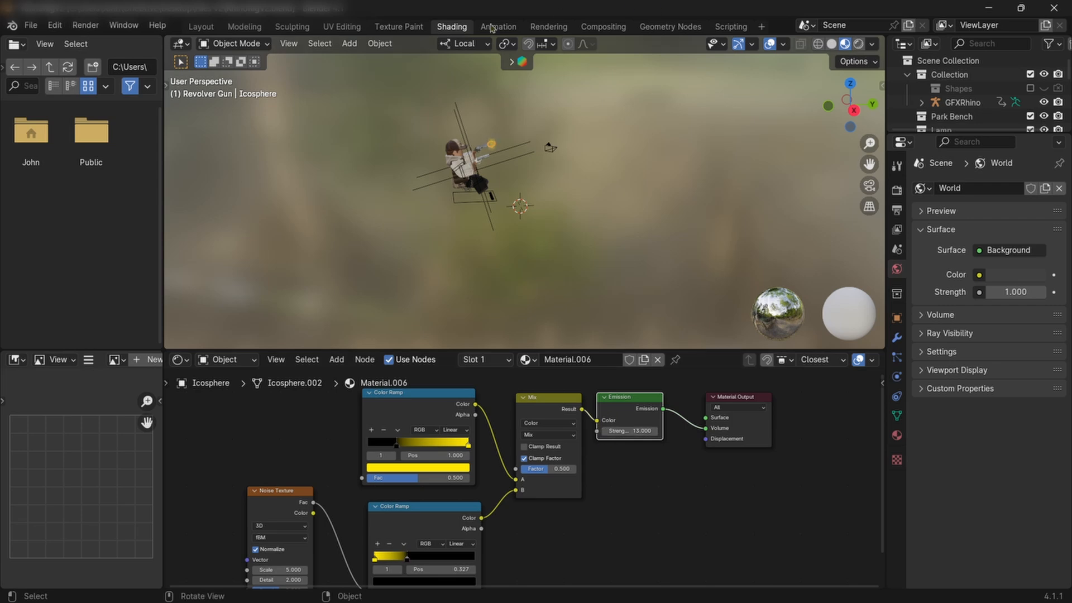
# In the Layout workspace, inspect the brighter muzzle flash through the rendered camera view, then return to material preview.
pyautogui.click(201, 27)
pyautogui.click(605, 204)
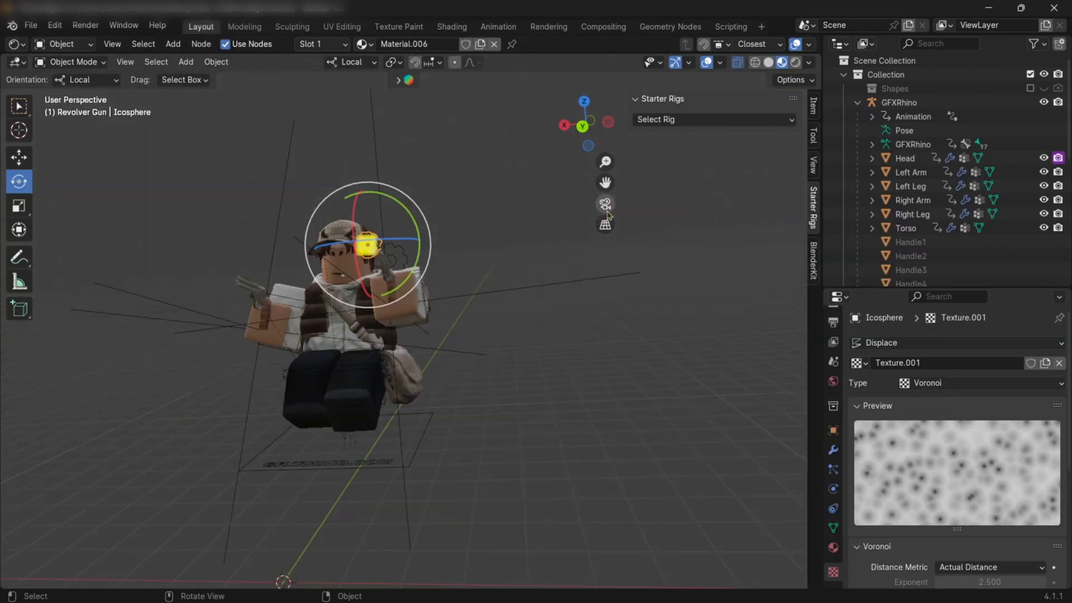
pyautogui.click(794, 63)
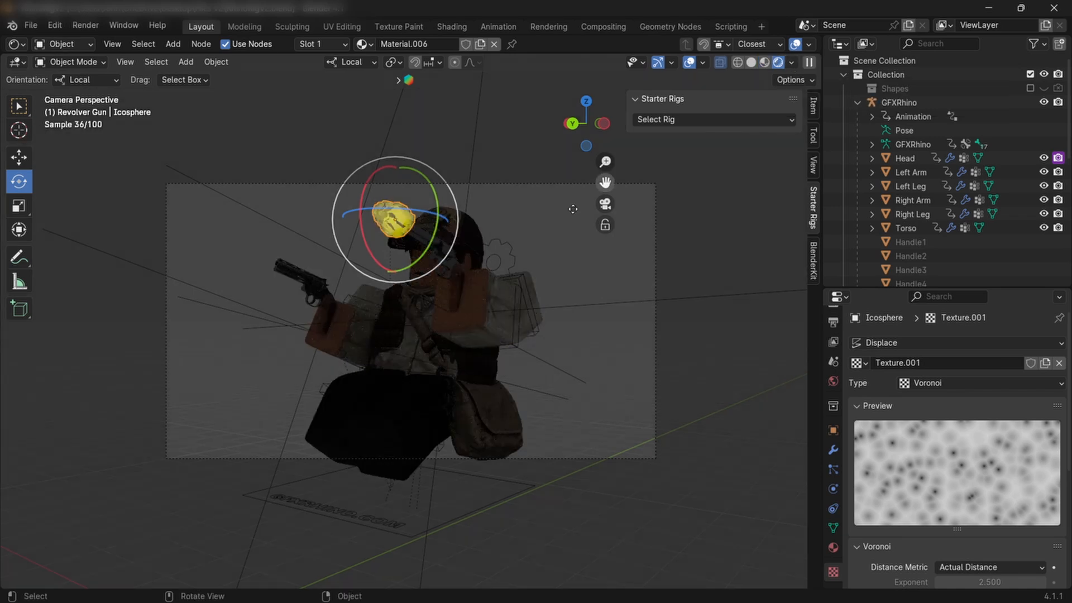
pyautogui.moveTo(573, 209)
pyautogui.mouseDown(button='middle')
pyautogui.moveTo(464, 176)
pyautogui.moveTo(741, 191)
pyautogui.moveTo(585, 86)
pyautogui.mouseUp(button='middle')
pyautogui.press('z')
pyautogui.moveTo(497, 103)
pyautogui.mouseDown(button='middle')
pyautogui.moveTo(419, 112)
pyautogui.moveTo(430, 89)
pyautogui.mouseUp(button='middle')
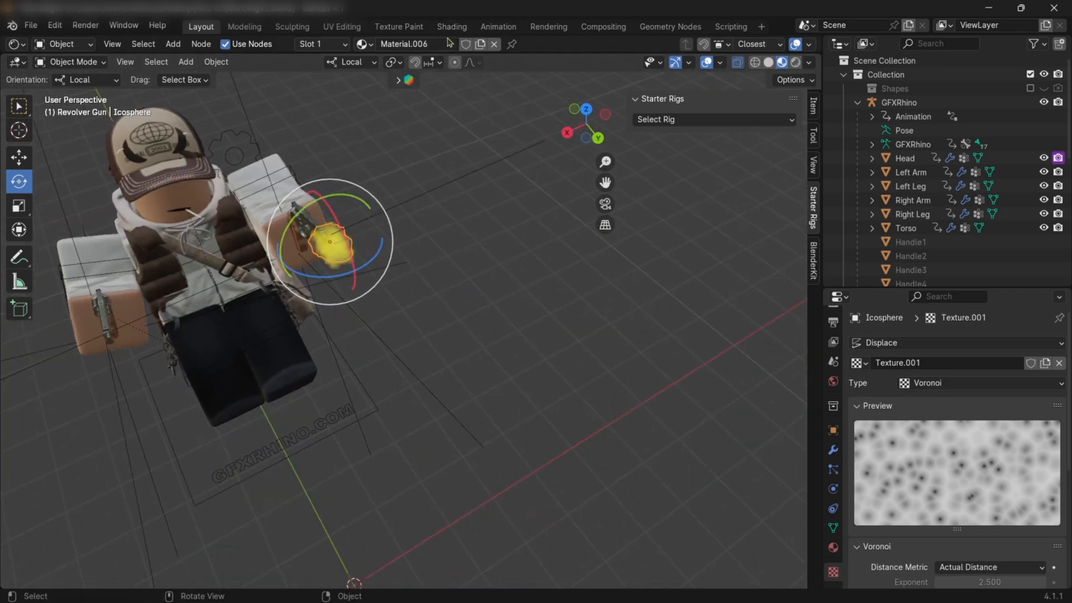
# In the Shading workspace, change the upper Color Ramp's yellow stop to orange and copy that orange to the lower Color Ramp's yellow stop.
pyautogui.click(434, 44)
pyautogui.click(455, 27)
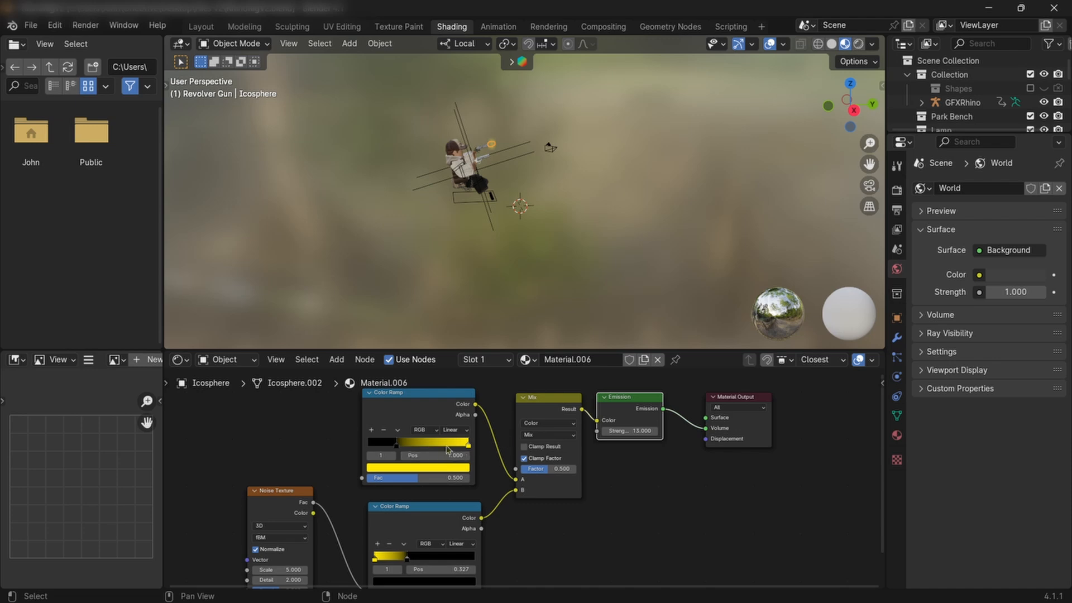
pyautogui.click(451, 468)
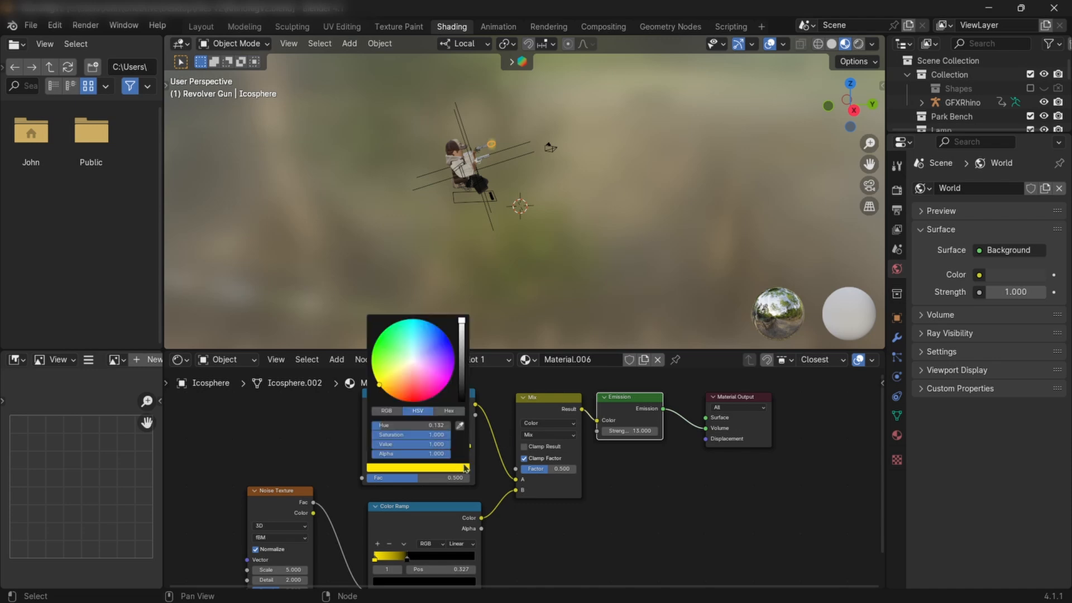
pyautogui.moveTo(385, 390); pyautogui.dragTo(386, 392)
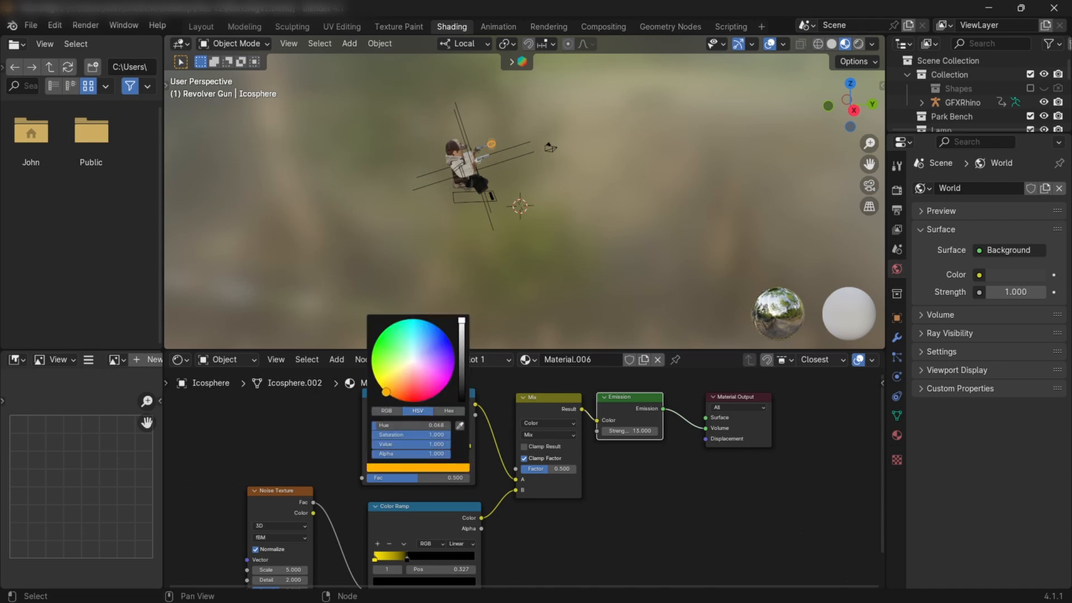
pyautogui.moveTo(481, 477); pyautogui.dragTo(489, 402, button='middle')
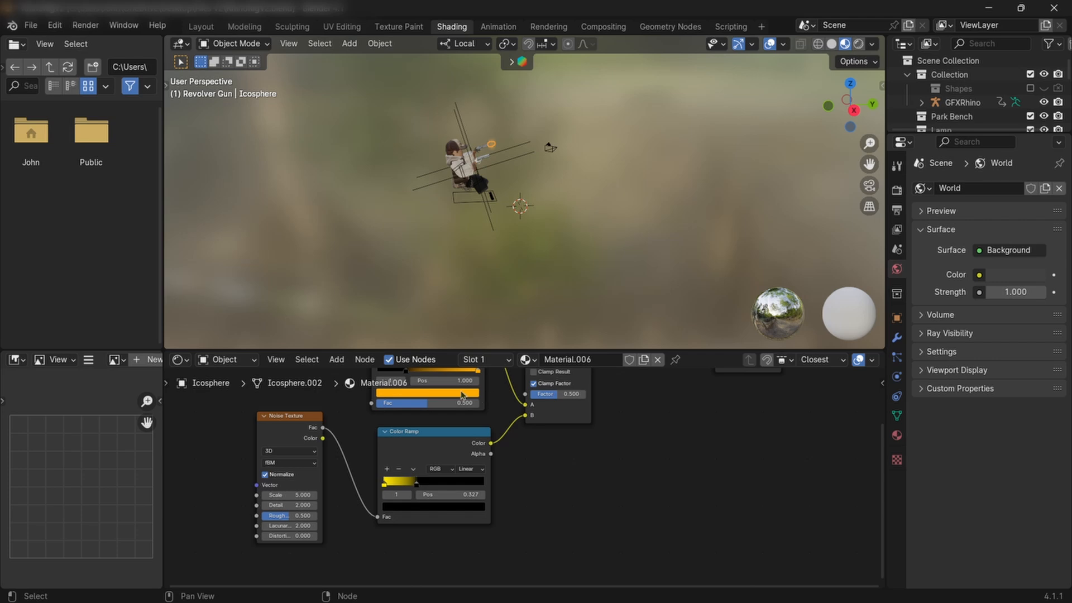
pyautogui.click(385, 483)
pyautogui.moveTo(455, 394); pyautogui.dragTo(479, 509)
pyautogui.moveTo(639, 450); pyautogui.dragTo(627, 544, button='middle')
# Inspect the orange muzzle flash through the camera in rendered shading with the sphere deselected, then go back to material preview.
pyautogui.click(201, 26)
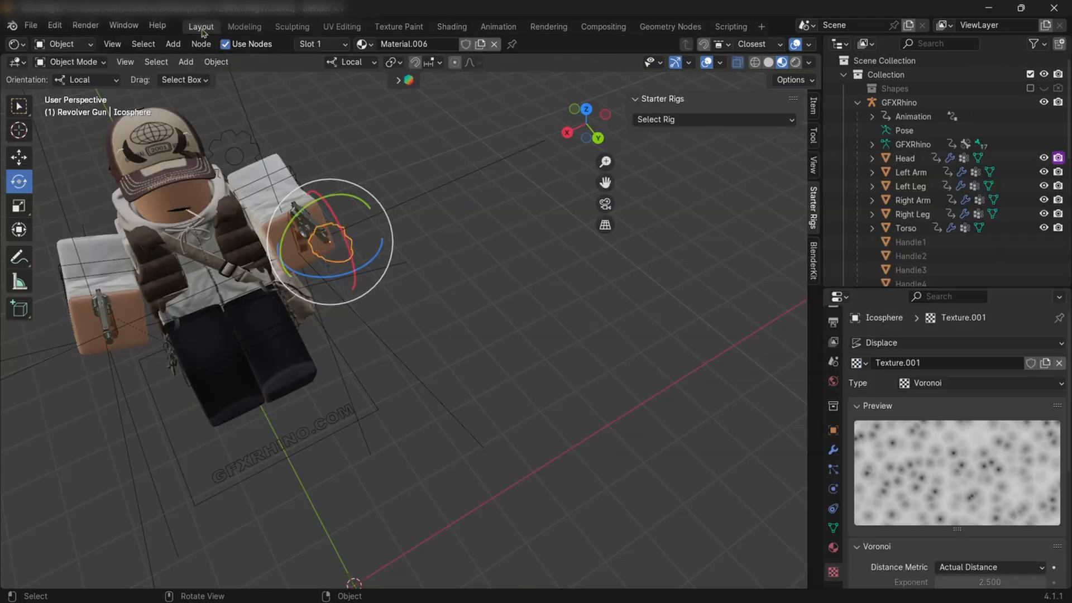
pyautogui.click(605, 205)
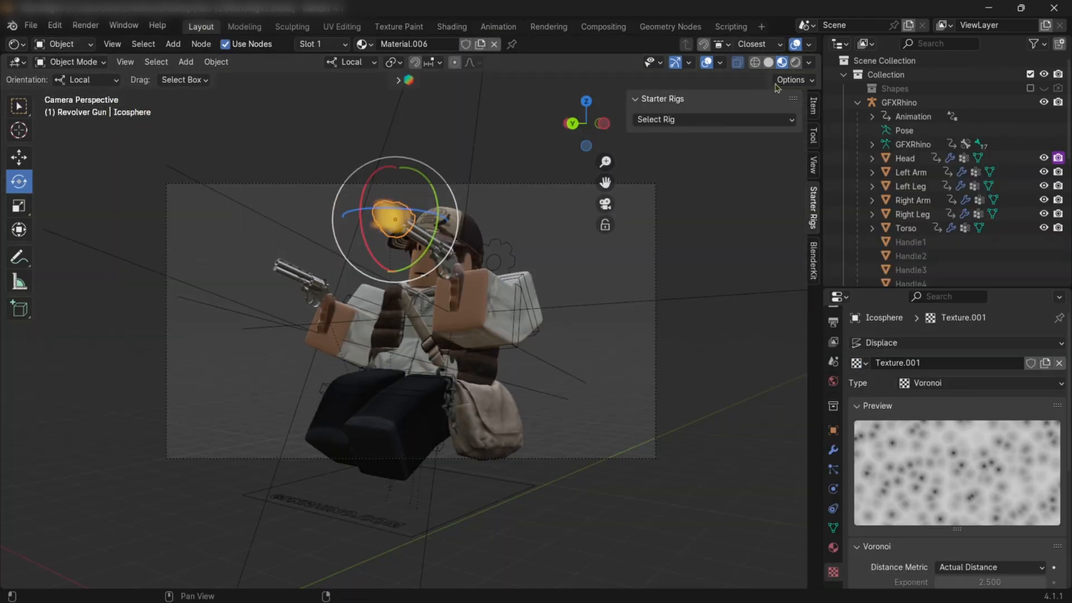
pyautogui.click(795, 62)
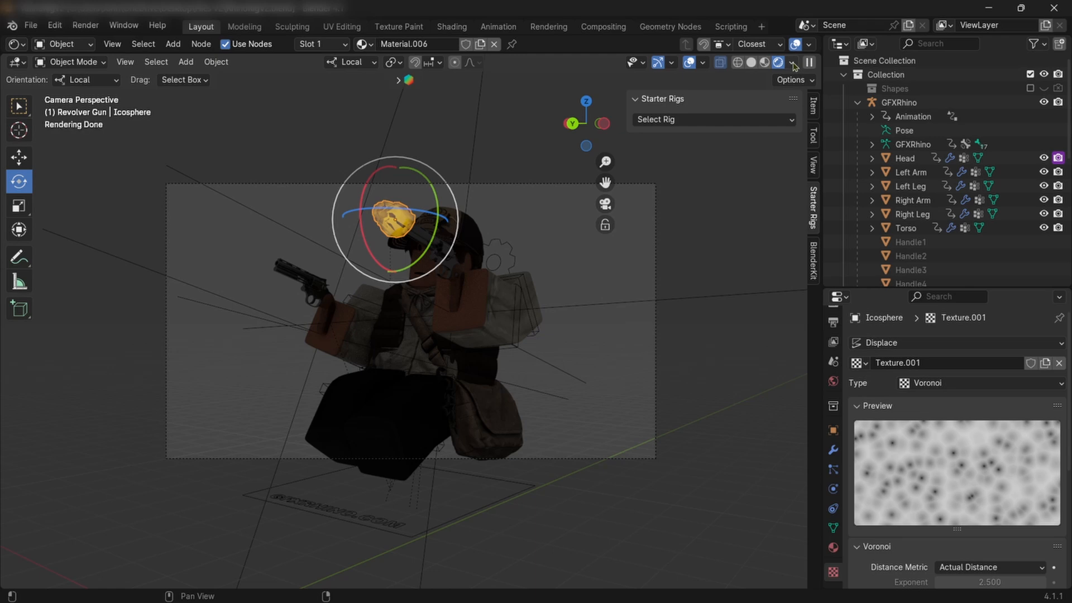
pyautogui.click(691, 250)
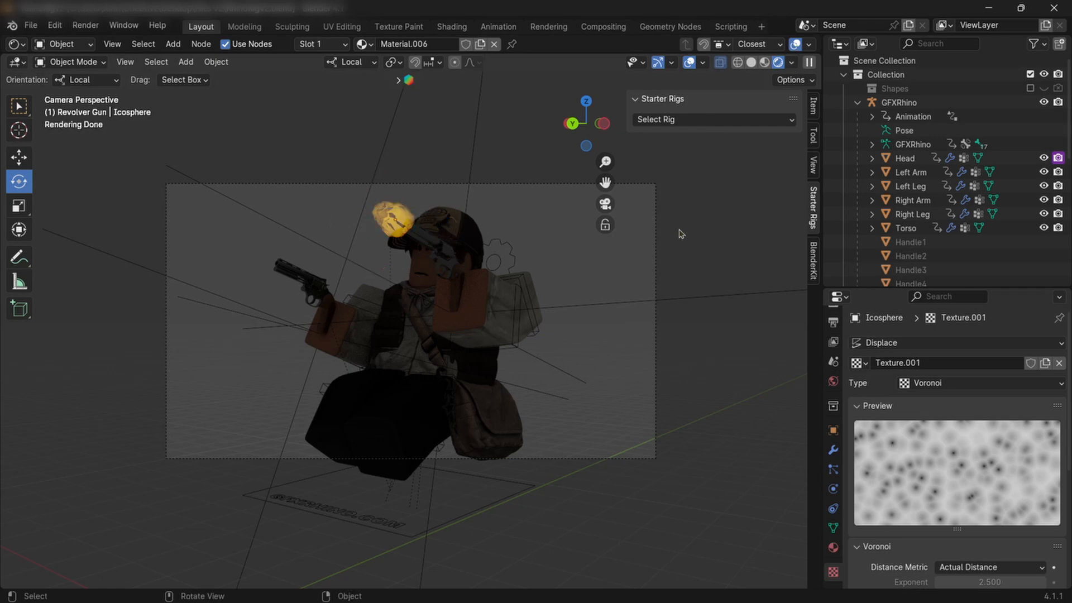
pyautogui.moveTo(680, 233)
pyautogui.mouseDown(button='middle')
pyautogui.moveTo(729, 285)
pyautogui.moveTo(529, 227)
pyautogui.moveTo(599, 181)
pyautogui.moveTo(474, 219)
pyautogui.mouseUp(button='middle')
pyautogui.click(765, 63)
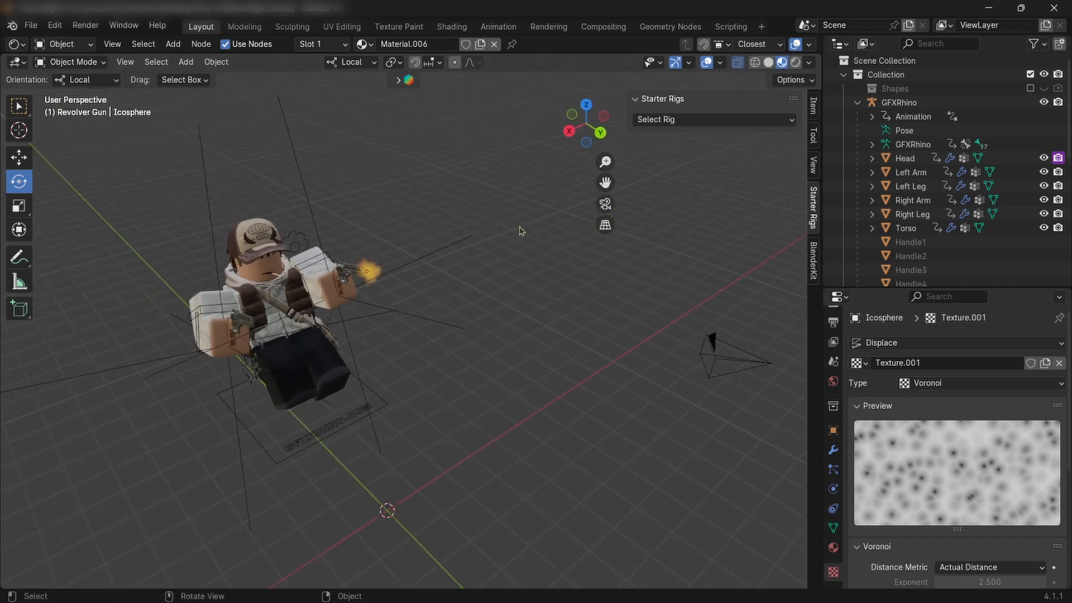
# Add a point light and raise it along local Z above the revolvers' height.
pyautogui.press('shift')
pyautogui.hotkey('shift', 'a')
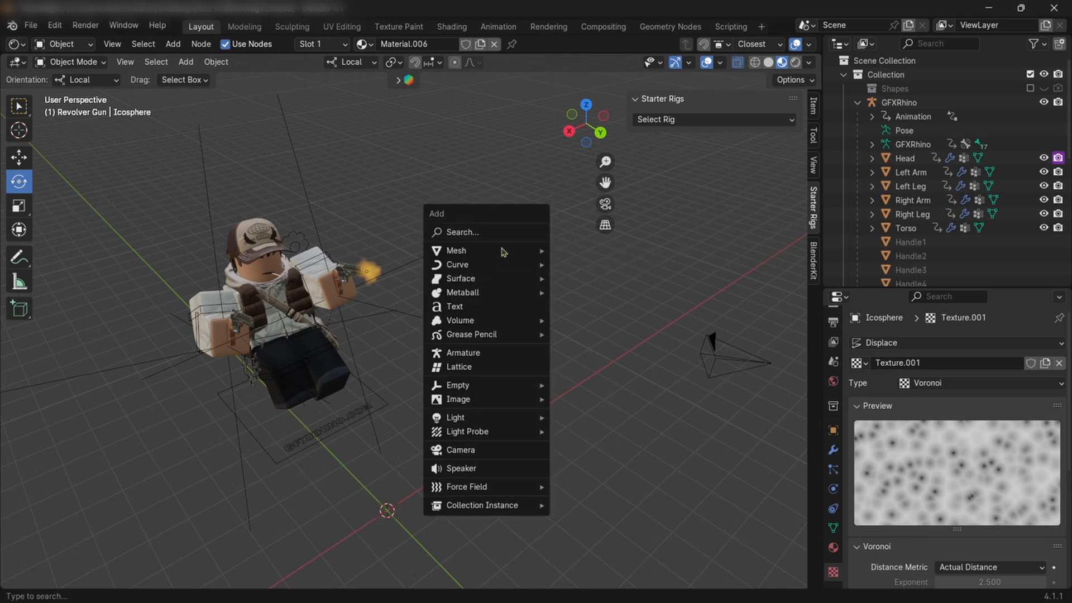
pyautogui.moveTo(489, 418)
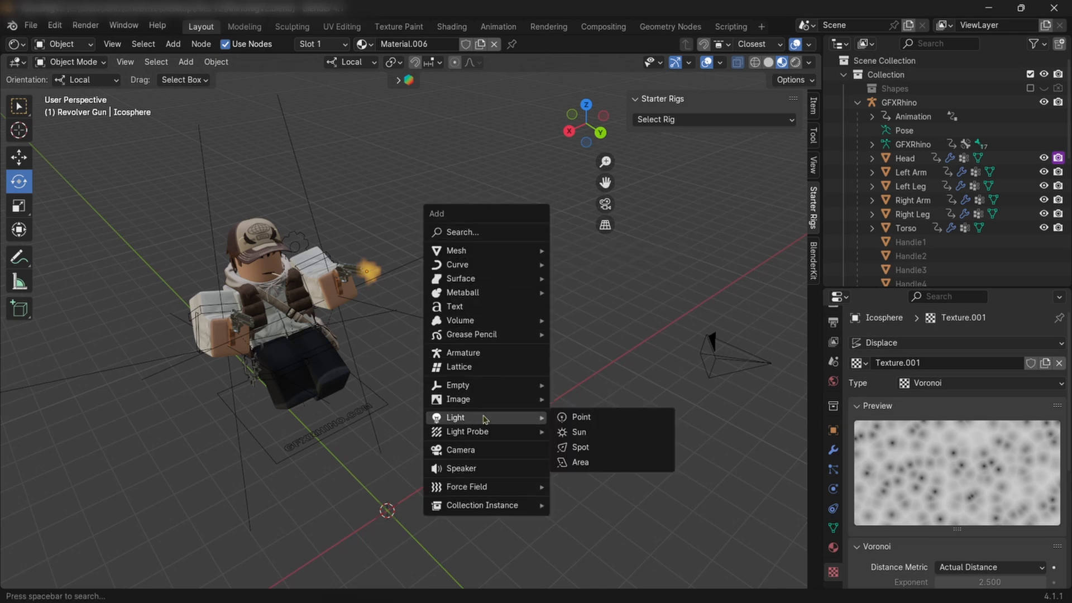
pyautogui.click(563, 419)
pyautogui.click(18, 157)
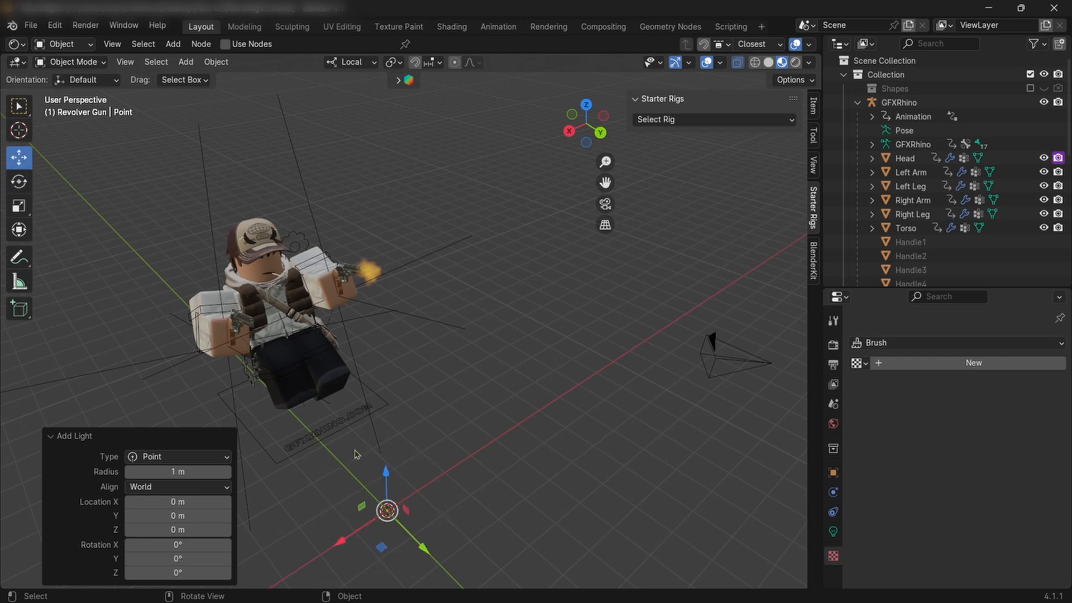
pyautogui.moveTo(386, 479); pyautogui.dragTo(406, 284)
# Move the point light about -1.73 m along local Y and -1.36 m along local X to line up with the firing revolver's barrel.
pyautogui.moveTo(441, 276); pyautogui.dragTo(525, 266, button='middle')
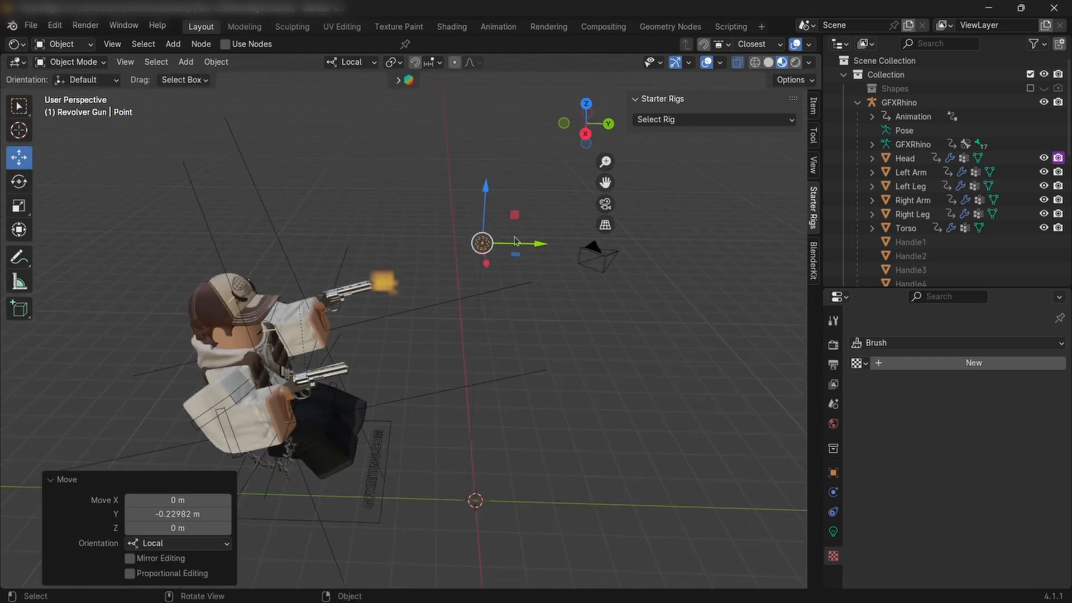
pyautogui.moveTo(515, 239); pyautogui.dragTo(428, 238)
pyautogui.click(583, 111)
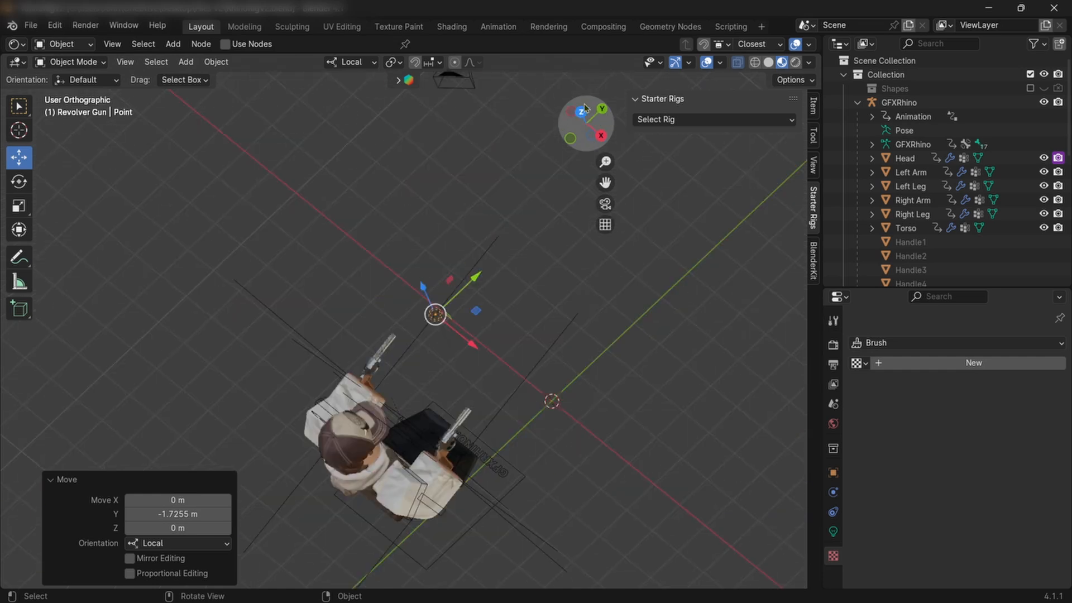
pyautogui.moveTo(550, 328); pyautogui.dragTo(497, 329)
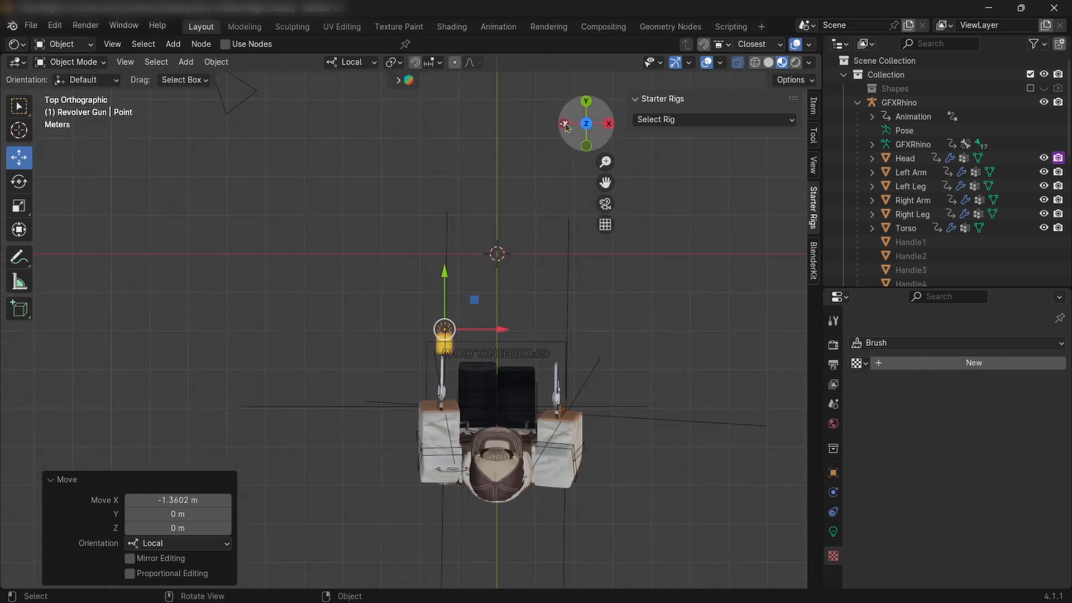
# From the left view, lower the point light and shift it about -0.35 m along local Y, placing it just above the muzzle flash.
pyautogui.click(566, 126)
pyautogui.moveTo(419, 159); pyautogui.dragTo(419, 201)
pyautogui.moveTo(395, 249); pyautogui.dragTo(409, 250)
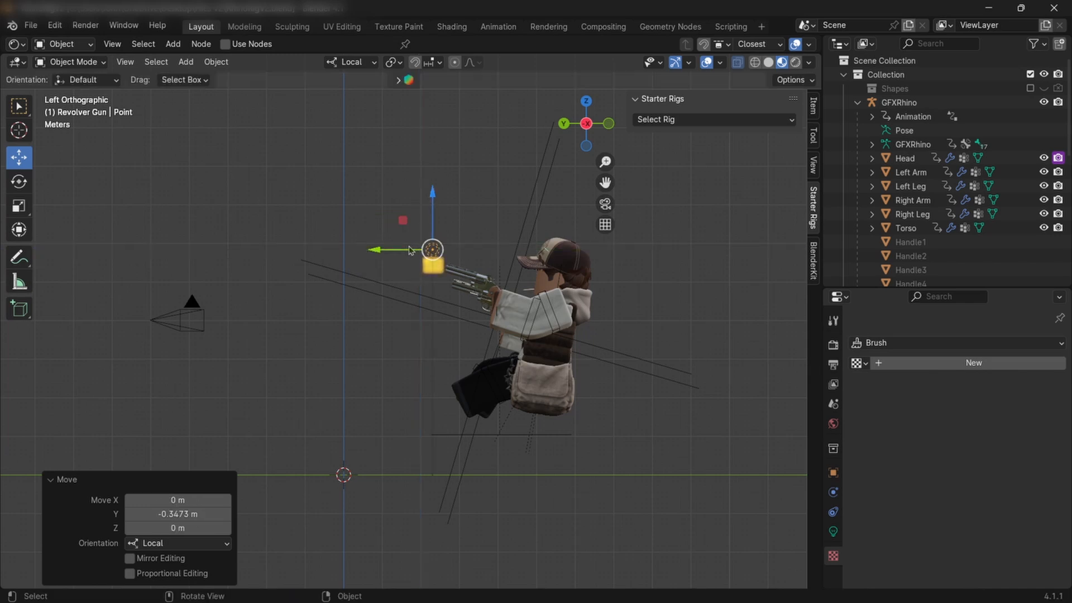
pyautogui.moveTo(433, 210); pyautogui.dragTo(433, 214)
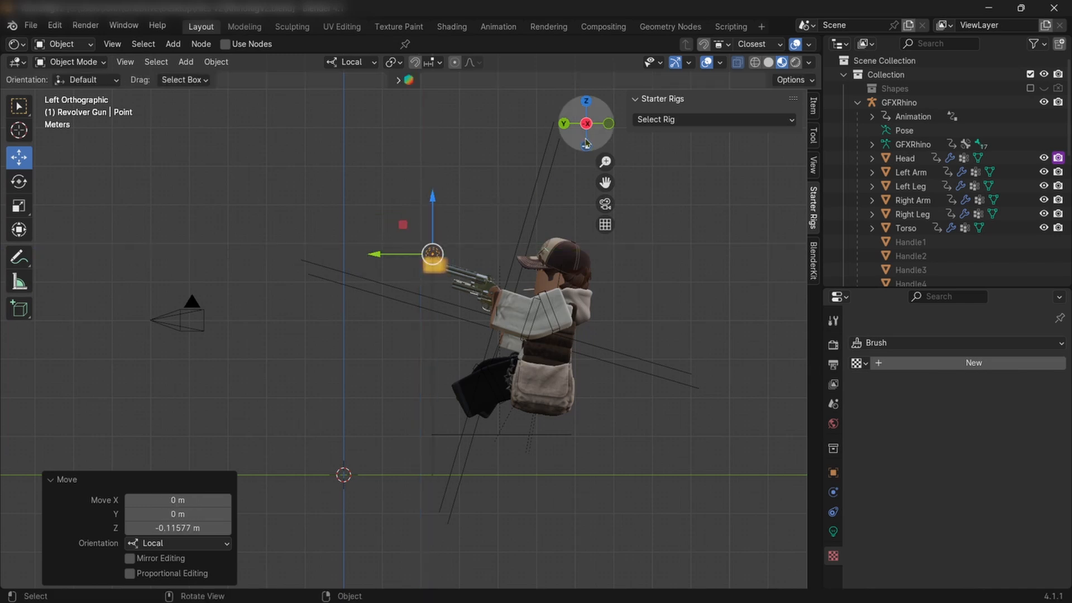
pyautogui.moveTo(586, 143); pyautogui.dragTo(654, 221)
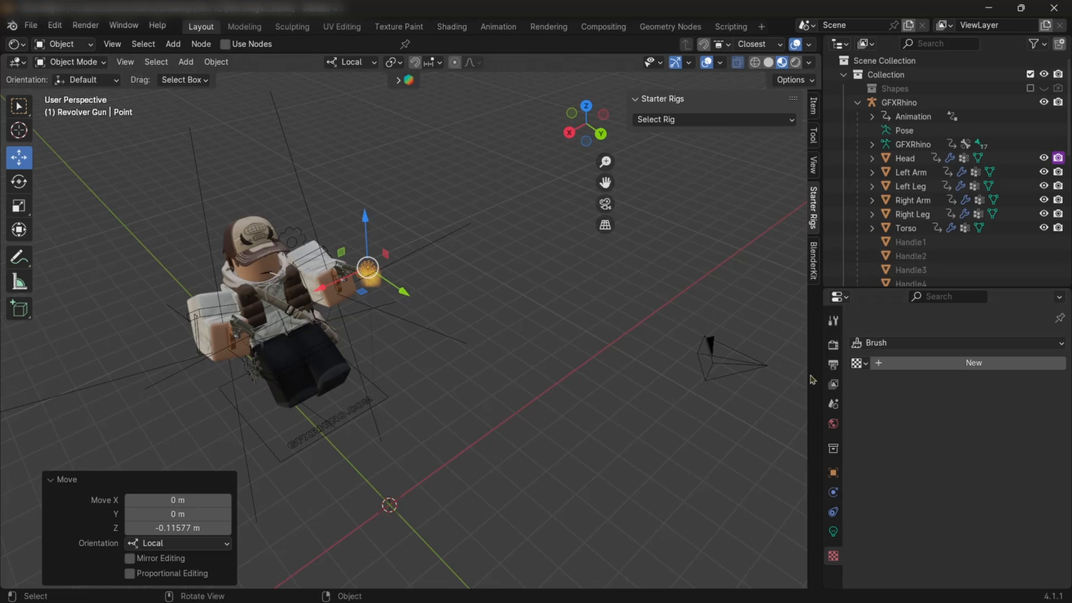
# Set the point light's color to a golden yellow-orange.
pyautogui.click(834, 512)
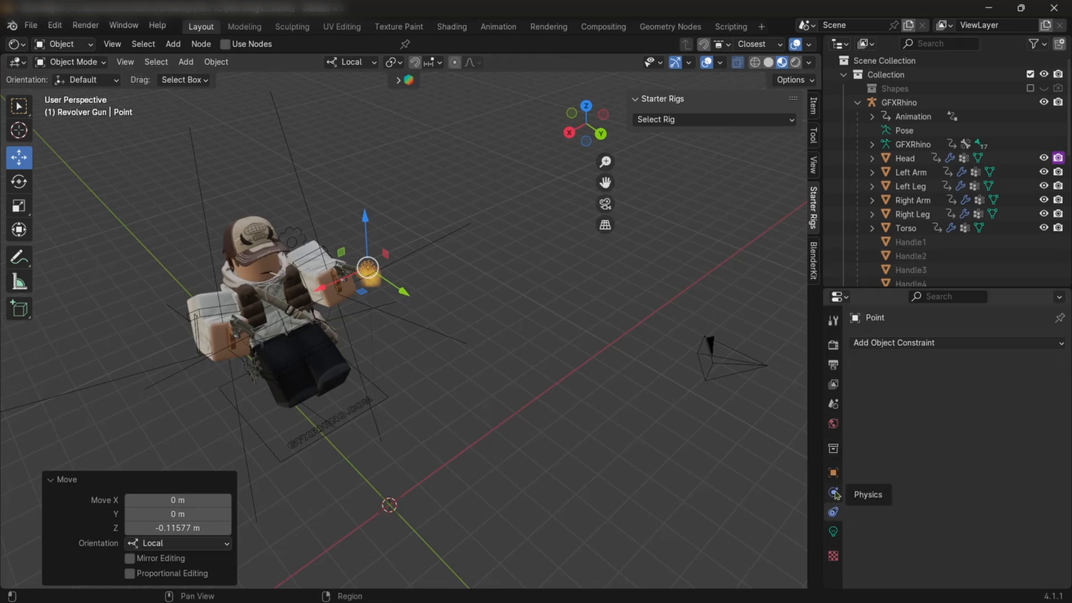
pyautogui.click(834, 531)
pyautogui.click(950, 423)
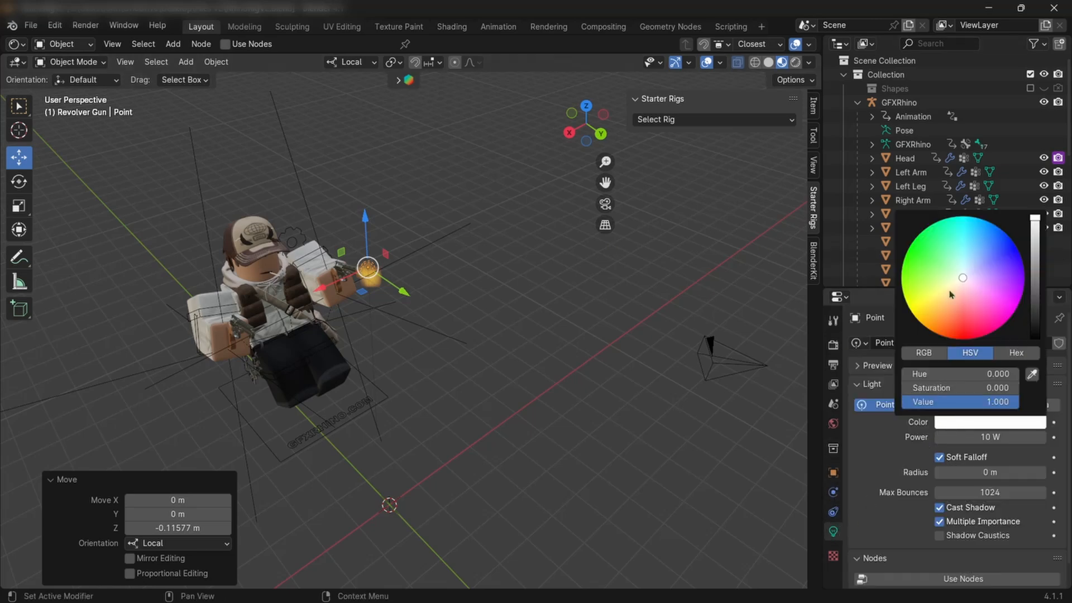
pyautogui.moveTo(951, 295); pyautogui.dragTo(917, 319)
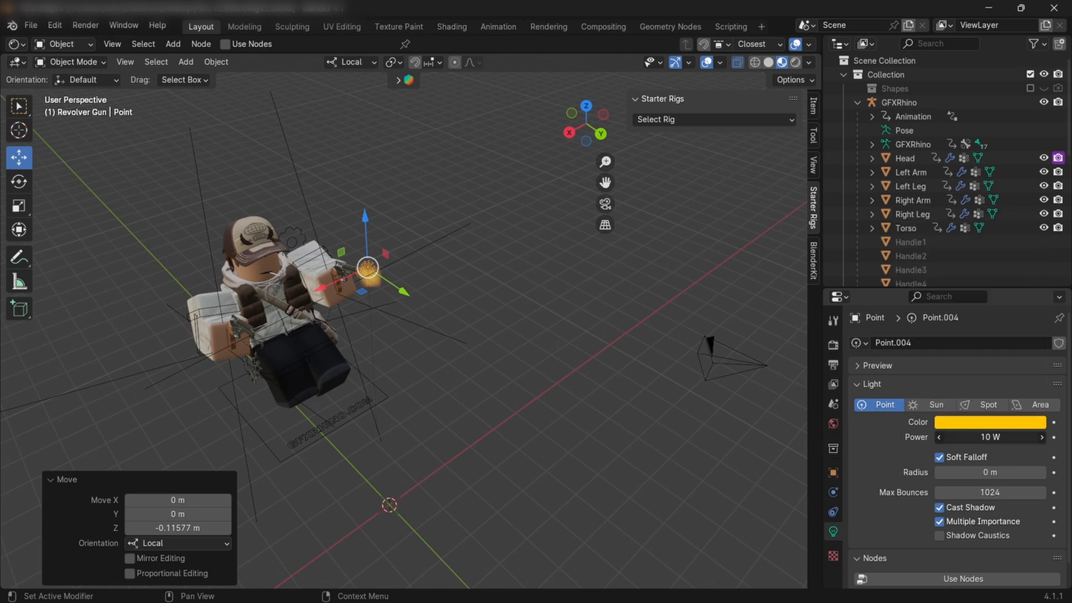
# Set the point light's power to 100 W.
pyautogui.click(962, 437)
pyautogui.click(949, 437)
pyautogui.press('BackSpace')
pyautogui.press('BackSpace')
pyautogui.write('100')
pyautogui.press('Return')
# Examine the point light's glow on the character in rendered shading, both through the camera and from around the revolvers.
pyautogui.click(606, 203)
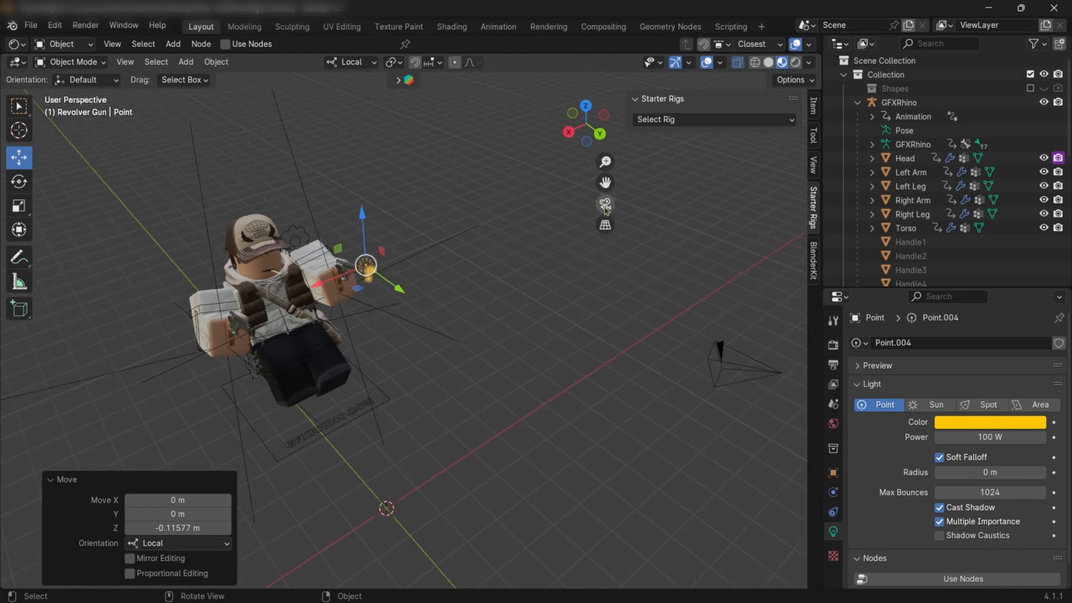
pyautogui.click(796, 62)
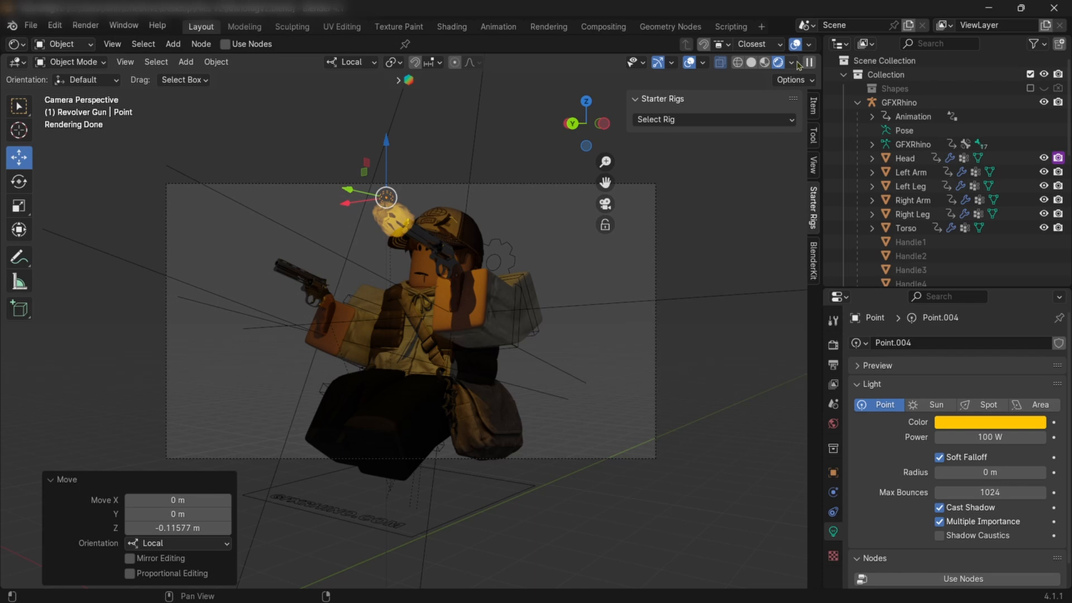
pyautogui.moveTo(586, 224); pyautogui.dragTo(763, 92, button='middle')
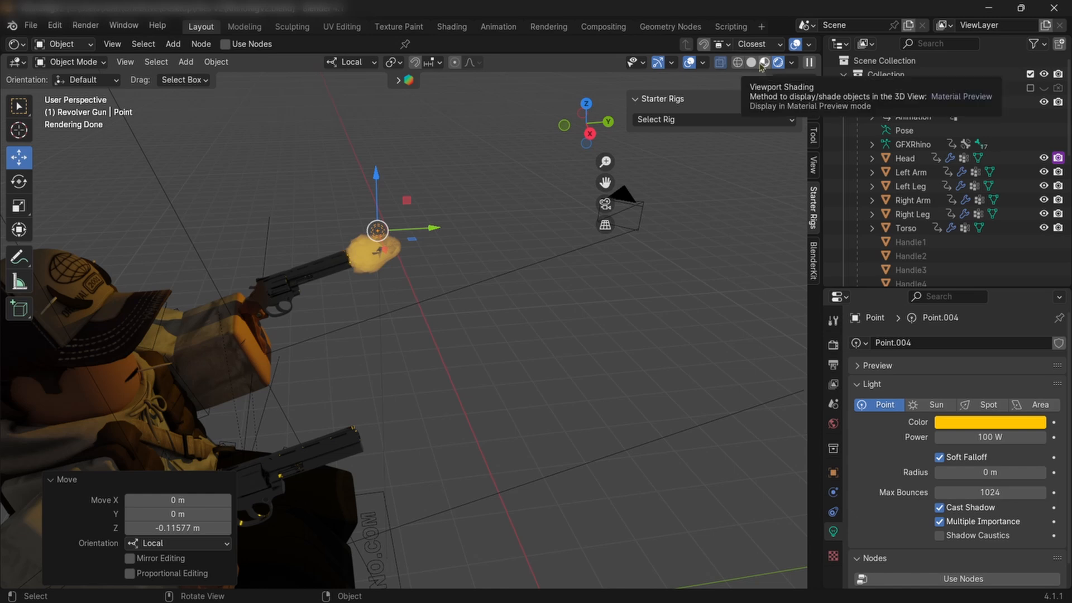
pyautogui.moveTo(497, 208); pyautogui.dragTo(528, 209, button='middle')
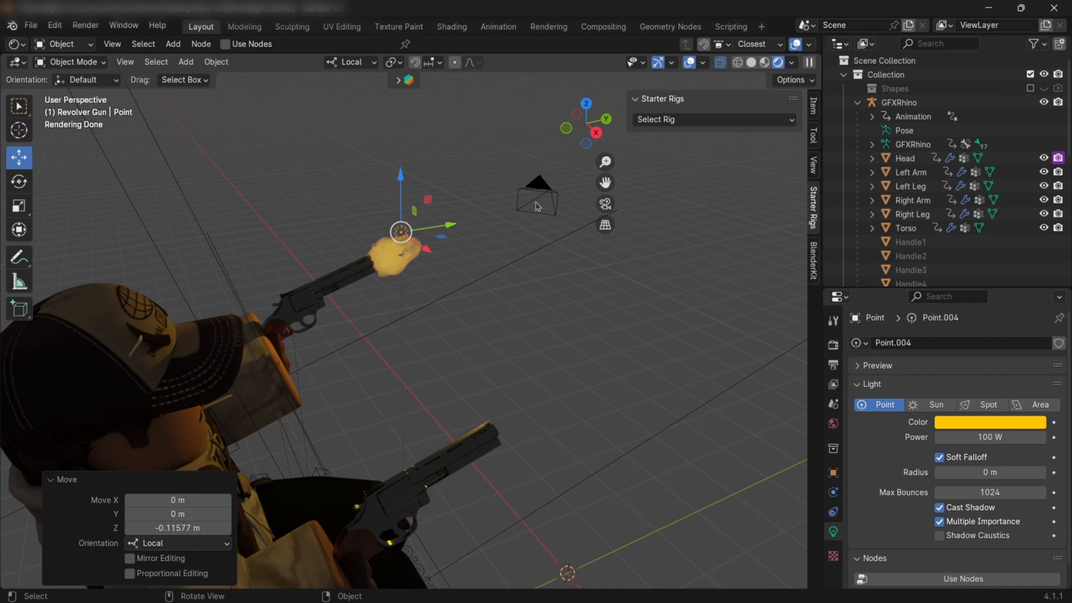
pyautogui.click(606, 204)
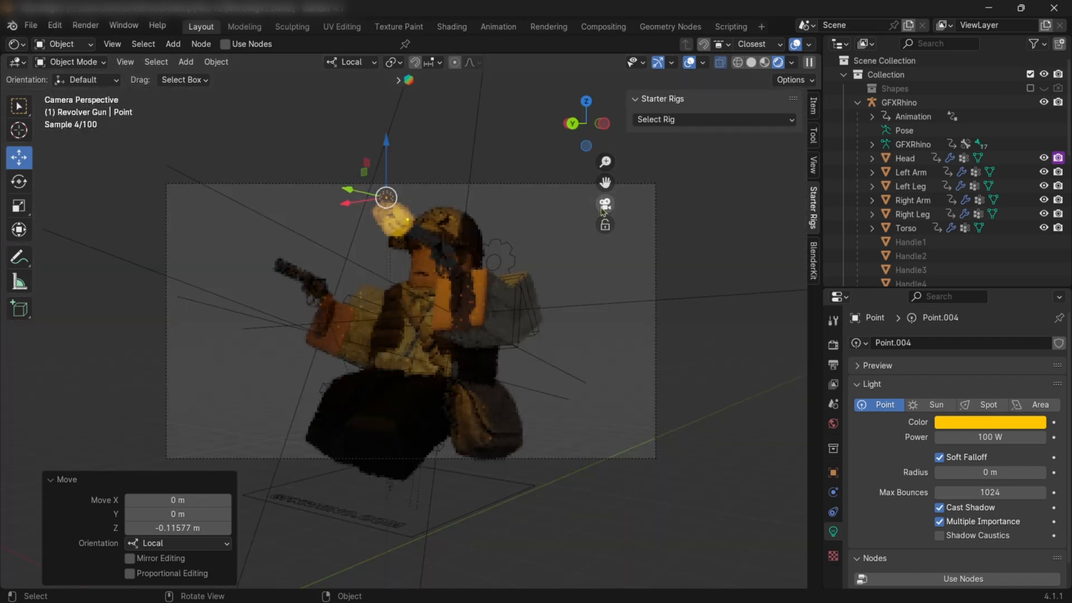
pyautogui.click(523, 149)
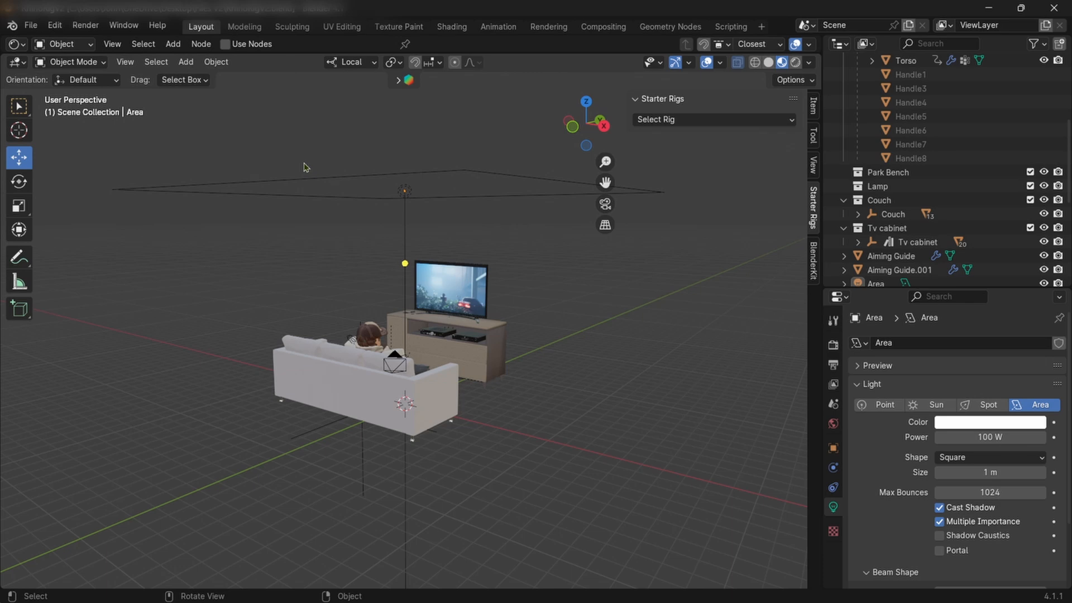
# Examine the couch and TV scene through the camera in rendered shading, then return to material preview outside the camera view.
pyautogui.moveTo(499, 343); pyautogui.dragTo(471, 281, button='middle')
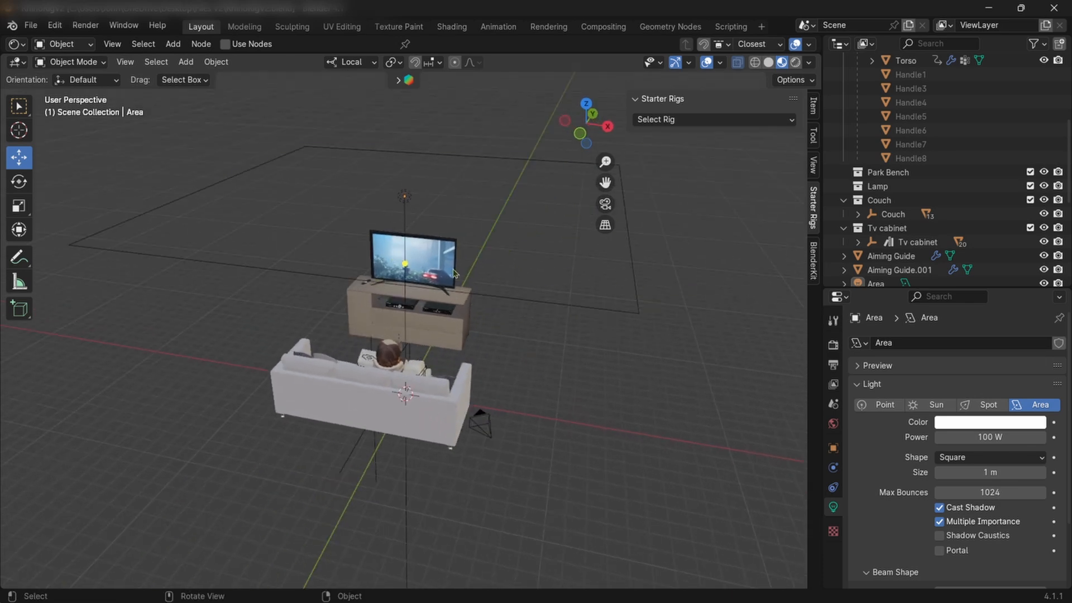
pyautogui.click(604, 208)
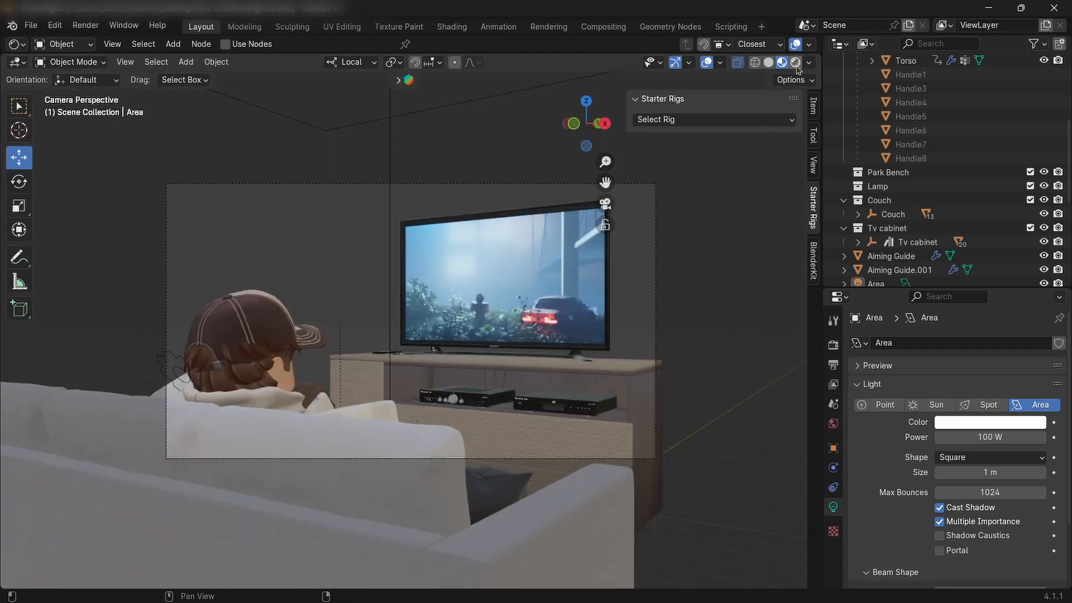
pyautogui.click(796, 62)
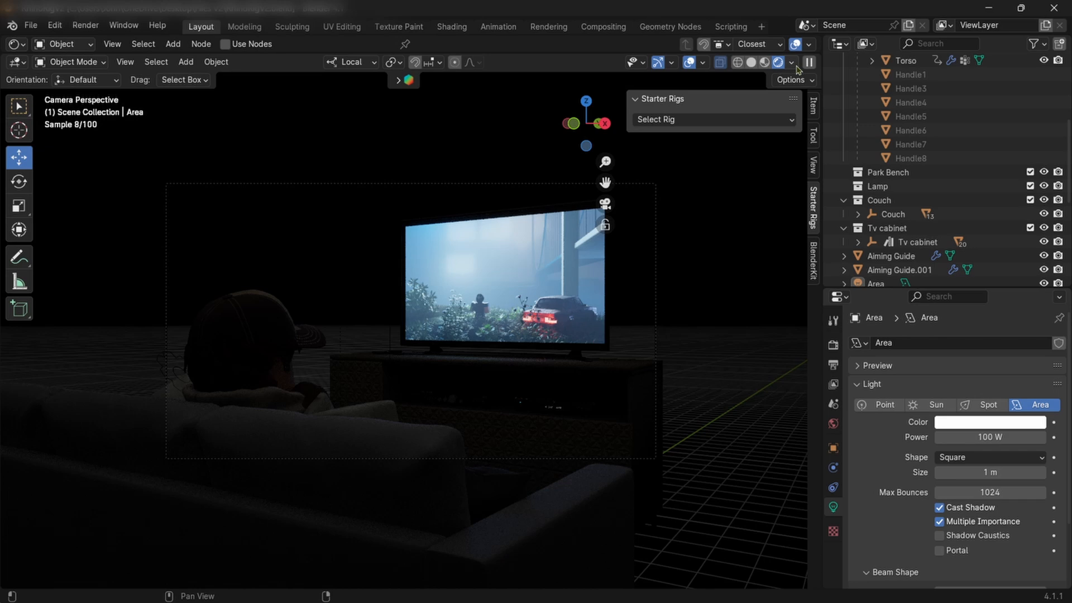
pyautogui.click(765, 62)
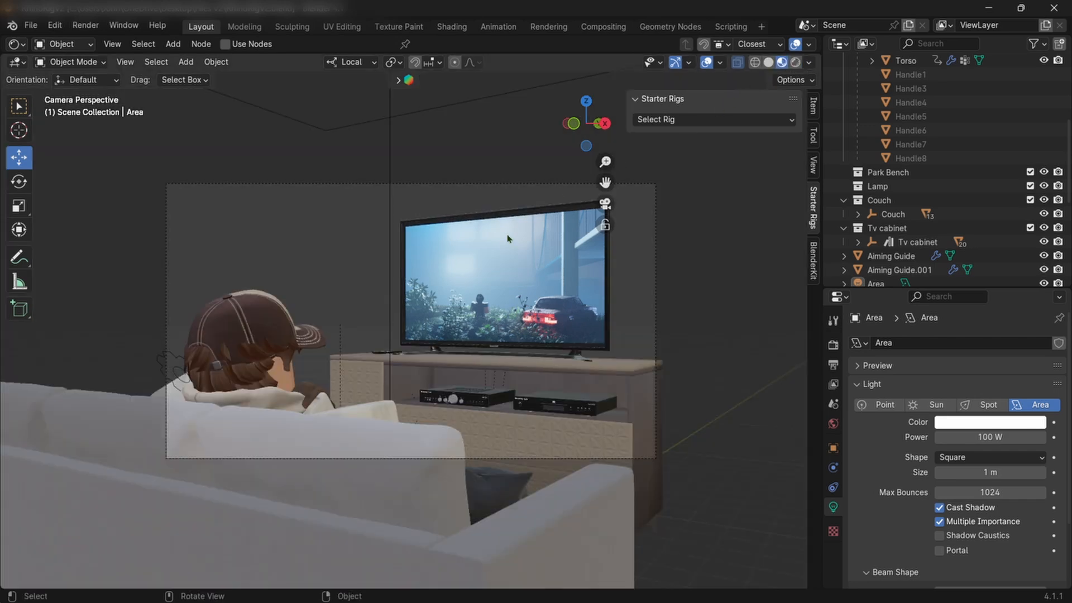
pyautogui.moveTo(499, 246); pyautogui.dragTo(528, 280, button='middle')
pyautogui.scroll(-5, 525, 276)
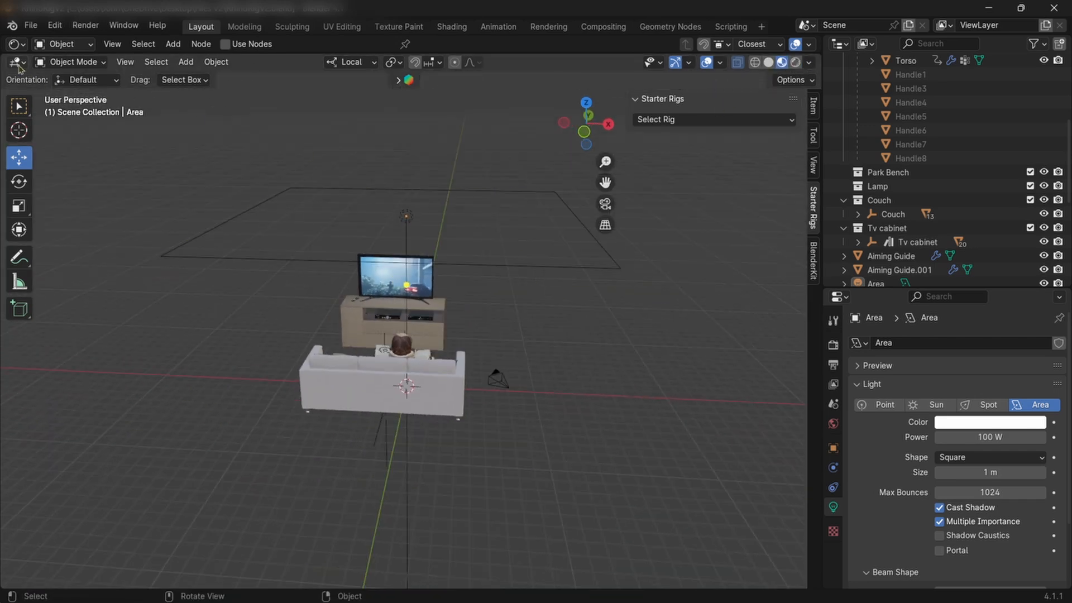
# Search the official add-ons in the preferences for "image" to check the Import Images as Planes add-on.
pyautogui.click(54, 25)
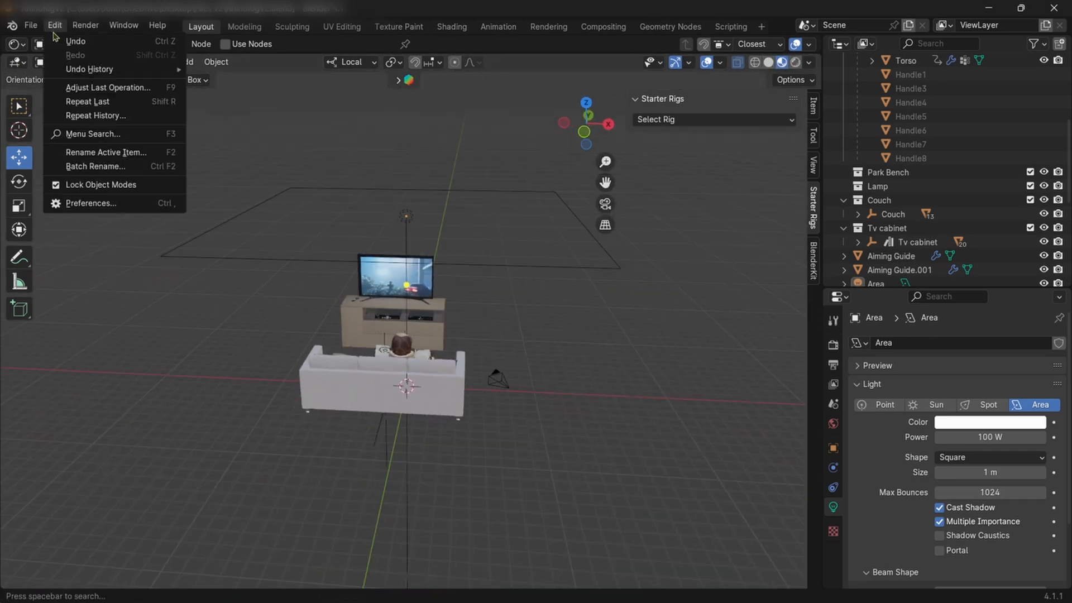
pyautogui.click(90, 204)
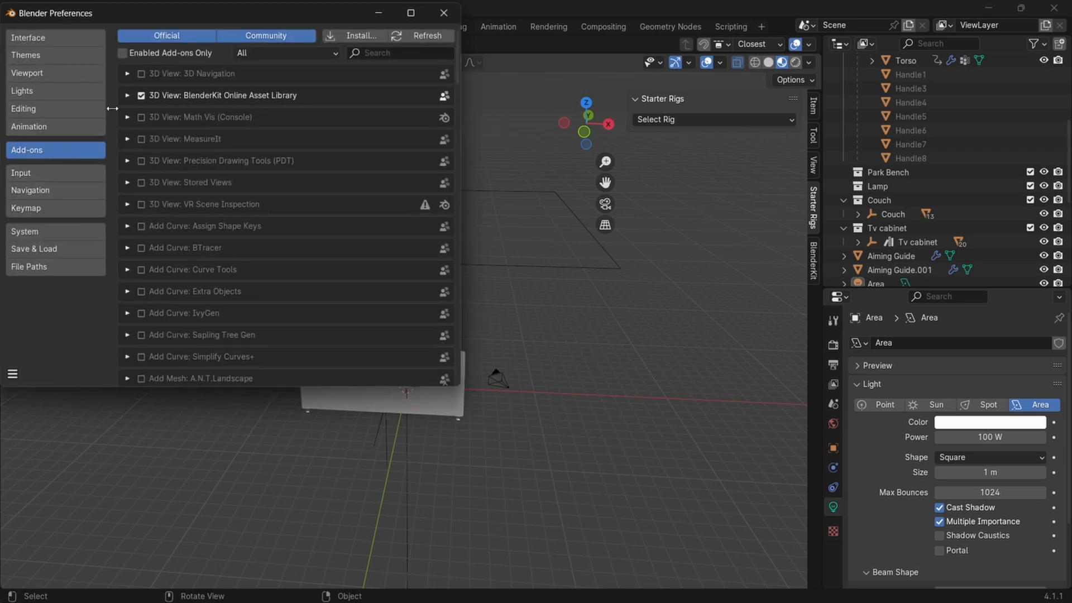
pyautogui.click(162, 38)
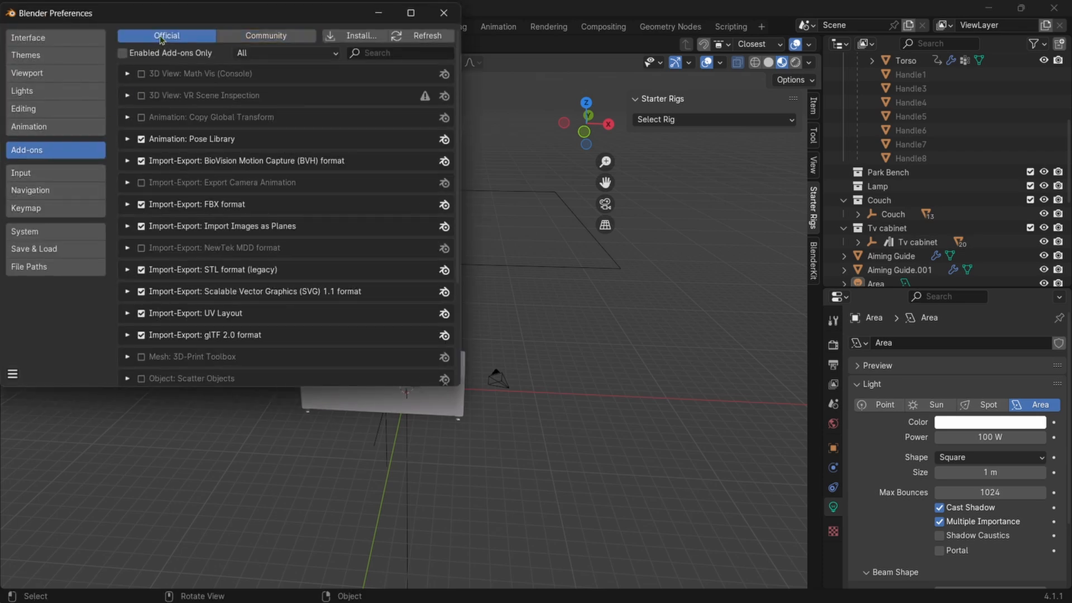
pyautogui.click(375, 54)
pyautogui.write('im')
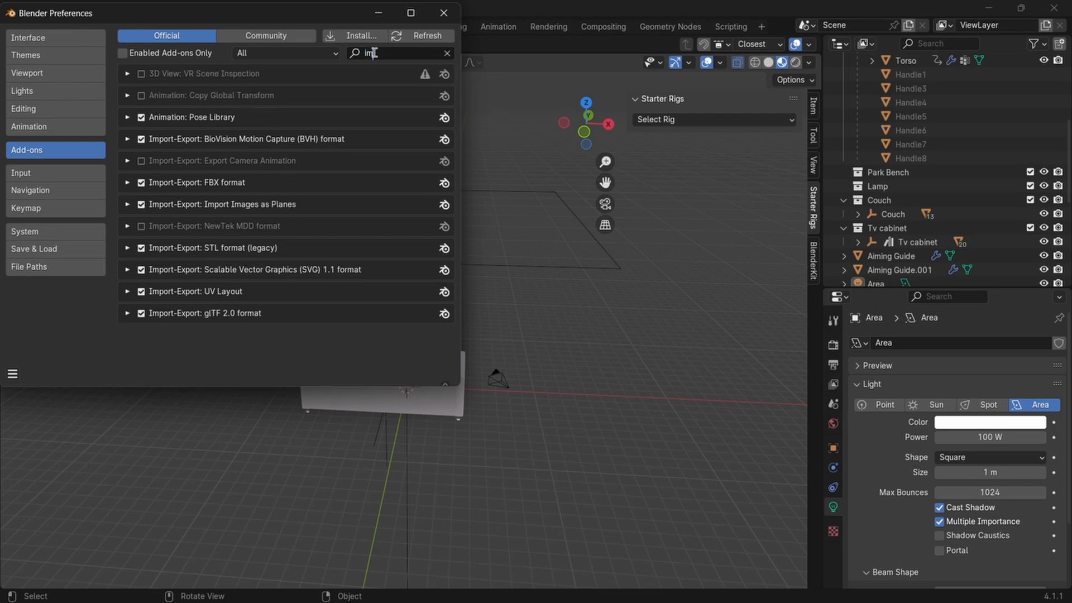
pyautogui.write('age')
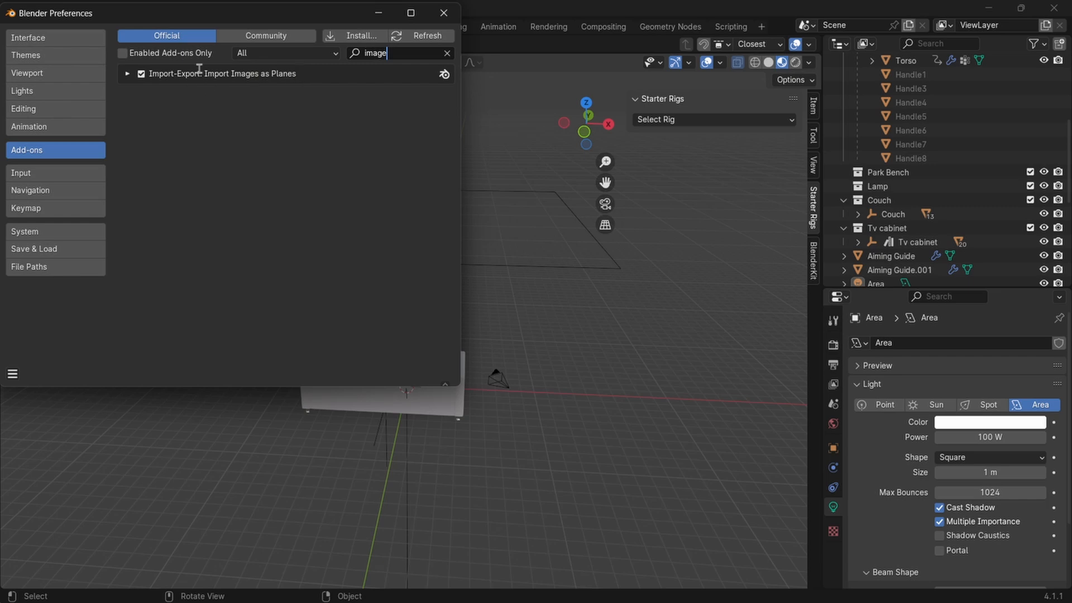
pyautogui.click(443, 16)
# Import the investment.png picture into the scene as an image plane.
pyautogui.moveTo(569, 430); pyautogui.dragTo(646, 437, button='middle')
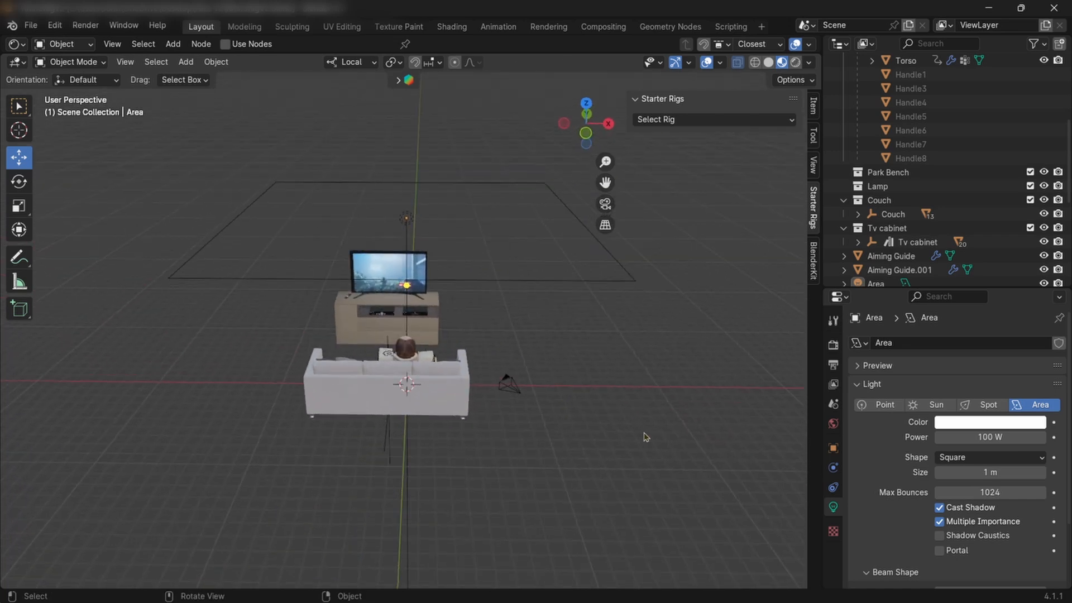
pyautogui.hotkey('shift', 'a')
pyautogui.moveTo(625, 419)
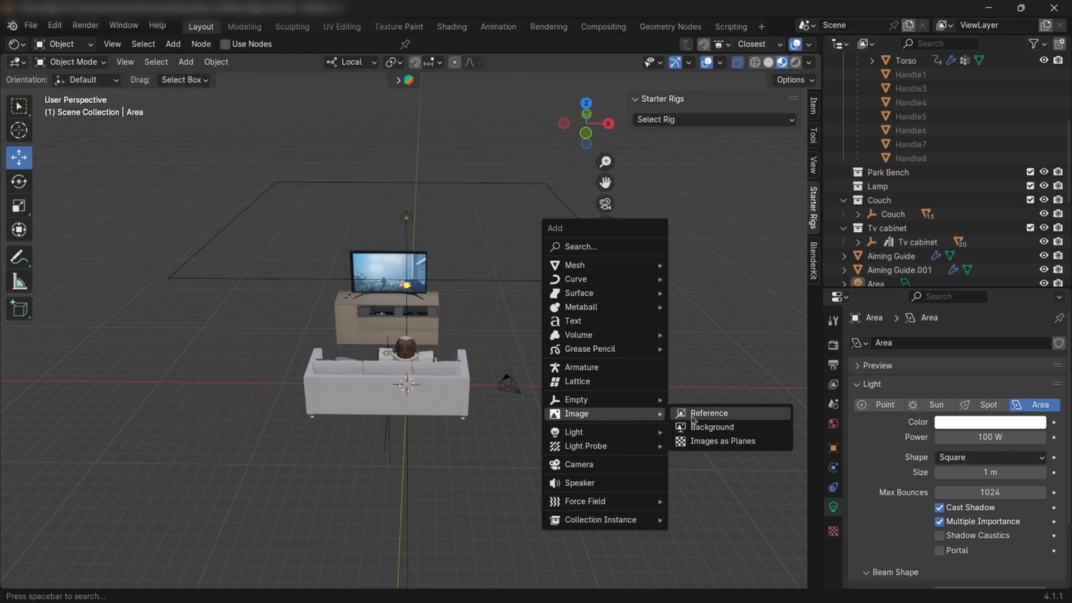
pyautogui.click(702, 445)
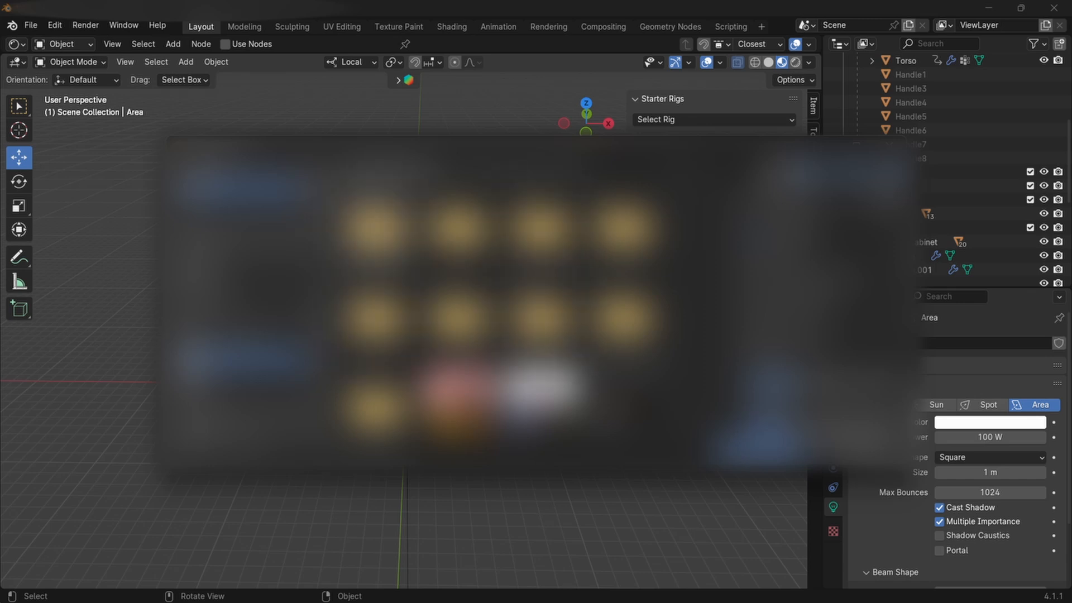
pyautogui.doubleClick(542, 228)
pyautogui.scroll(-2, 541, 227)
pyautogui.scroll(-6, 499, 301)
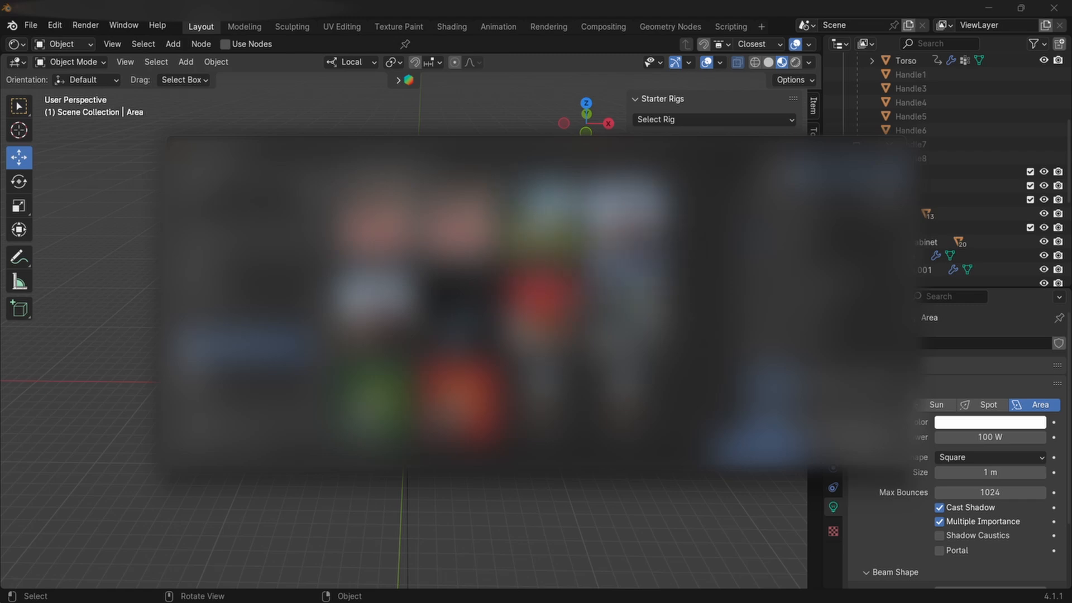
pyautogui.click(757, 445)
pyautogui.scroll(4, 648, 413)
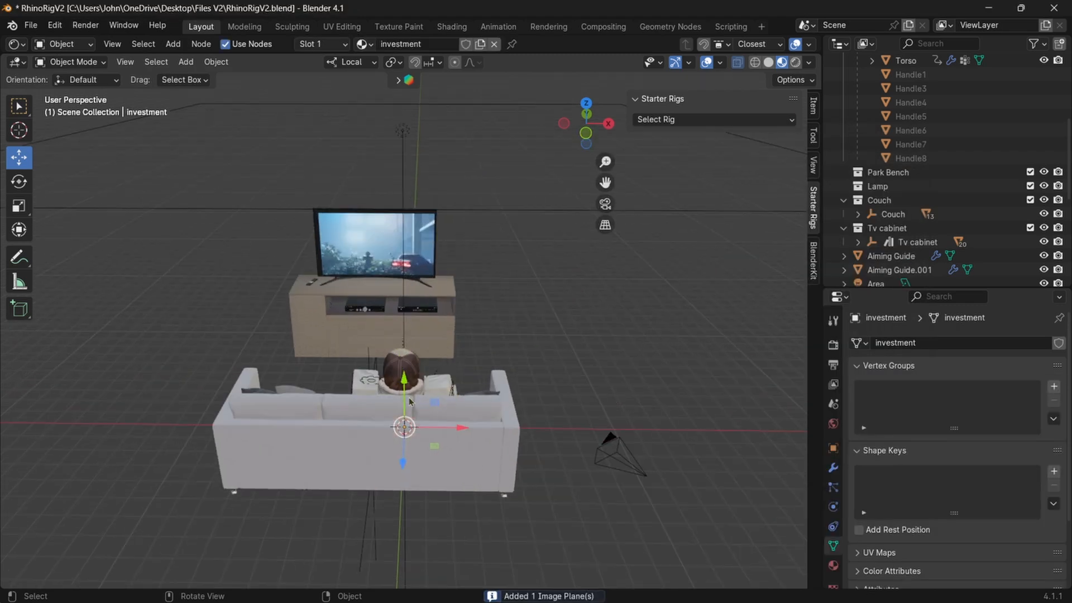
# Move the image plane out beside the couch and scale it up about 5.65 times.
pyautogui.moveTo(404, 379); pyautogui.dragTo(638, 392)
pyautogui.moveTo(637, 393); pyautogui.dragTo(569, 403, button='middle')
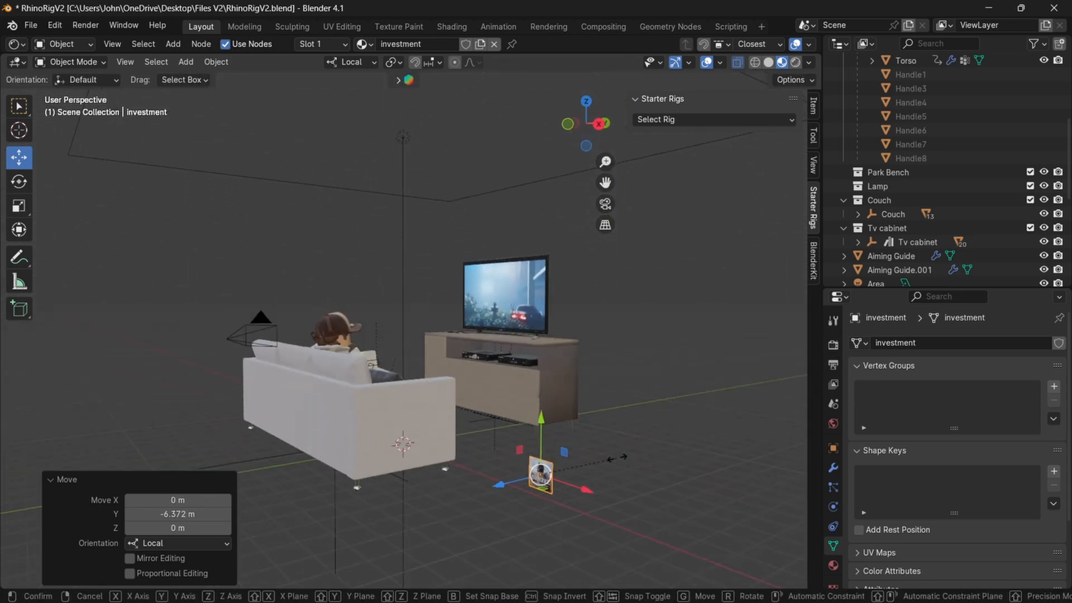
pyautogui.press('s')
pyautogui.click(178, 400)
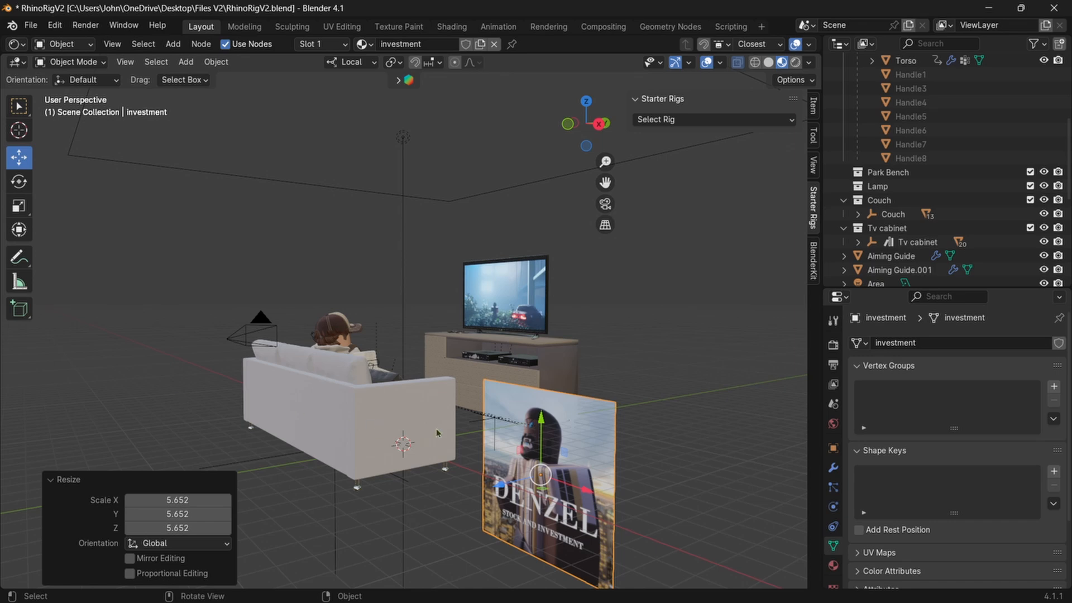
# Raise the image plane about 2.33 m and shift it back beside the TV cabinet.
pyautogui.moveTo(547, 435); pyautogui.dragTo(548, 365)
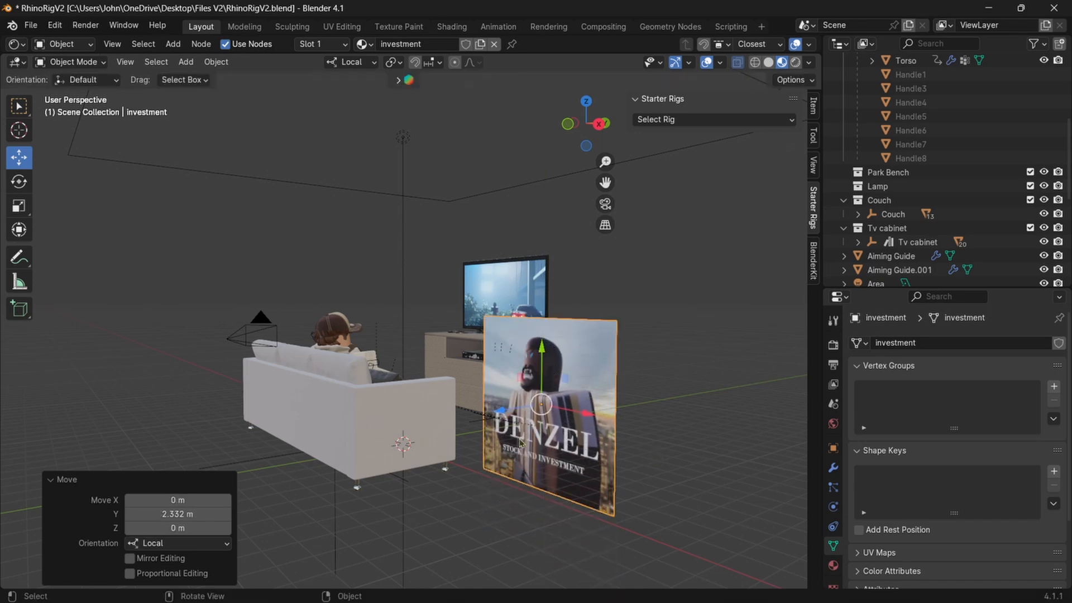
pyautogui.moveTo(502, 415); pyautogui.dragTo(567, 403)
pyautogui.moveTo(642, 387); pyautogui.dragTo(640, 333, button='middle')
pyautogui.click(724, 337)
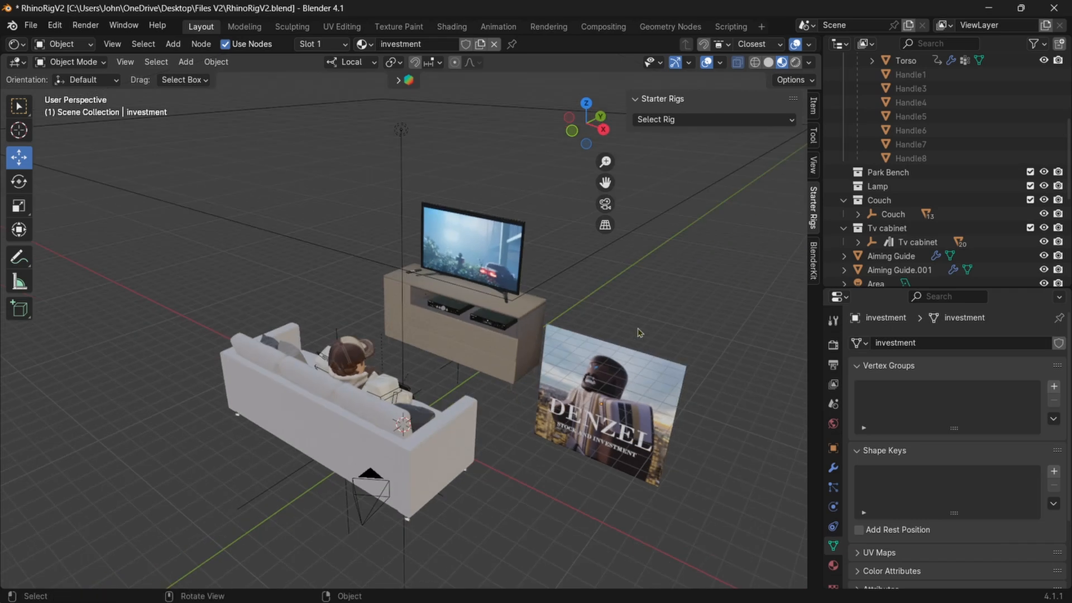
pyautogui.click(794, 64)
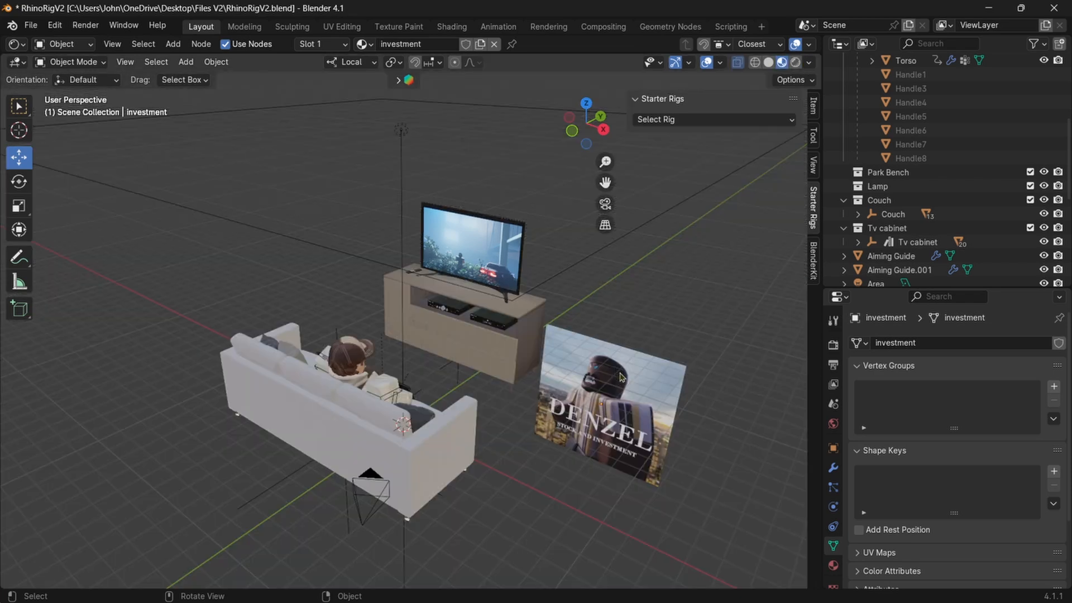
# Open the image plane's material in the Shading workspace and space out its image texture, Principled BSDF and Material Output nodes.
pyautogui.click(620, 374)
pyautogui.moveTo(658, 353); pyautogui.dragTo(657, 276, button='middle')
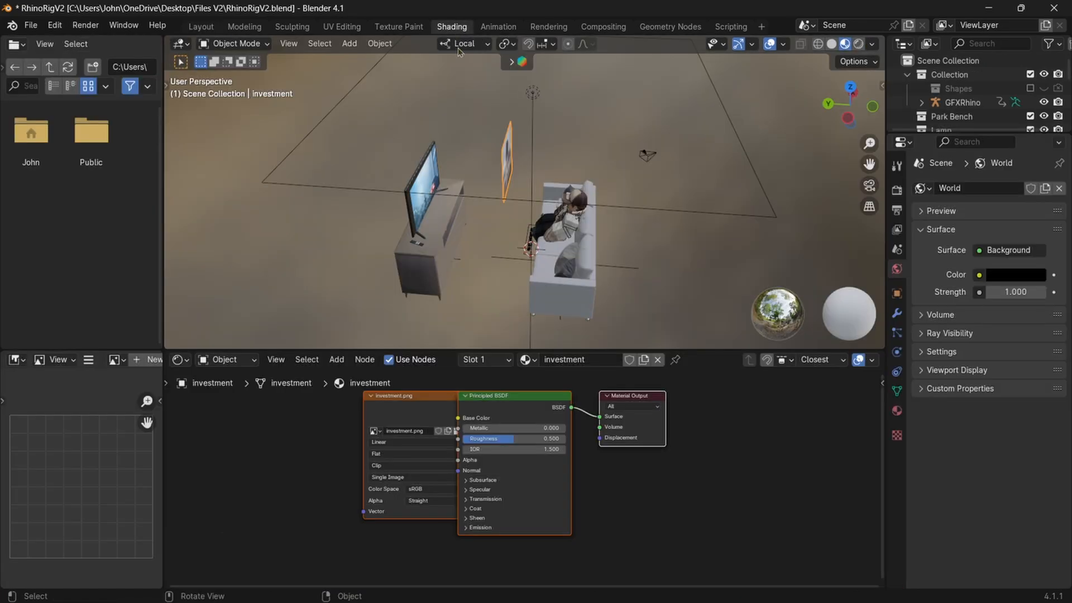
pyautogui.click(452, 28)
pyautogui.moveTo(794, 267); pyautogui.dragTo(633, 246, button='middle')
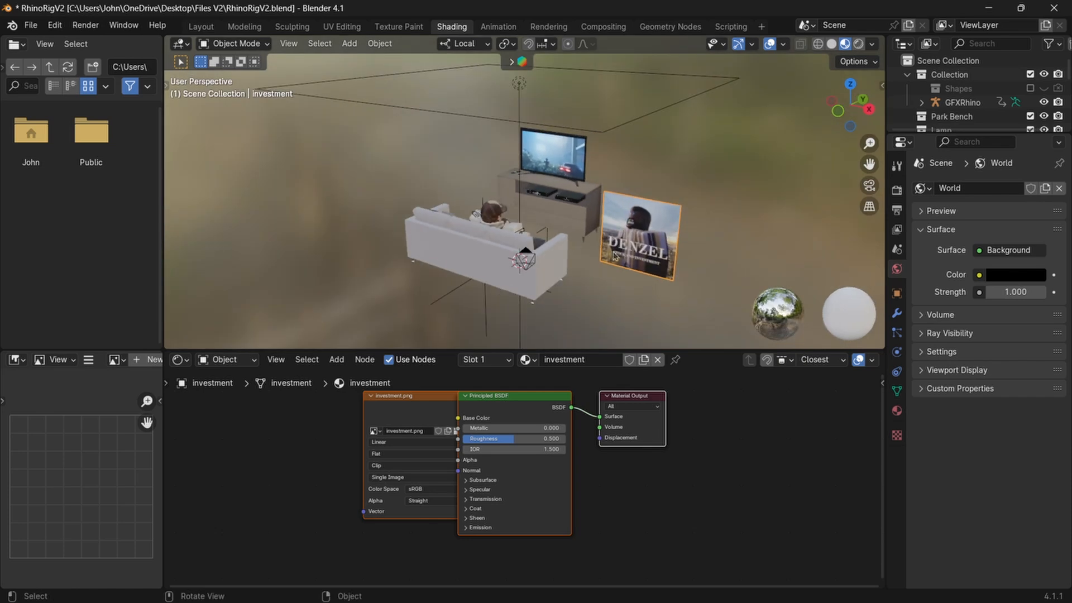
pyautogui.moveTo(413, 393); pyautogui.dragTo(446, 402)
pyautogui.click(670, 464)
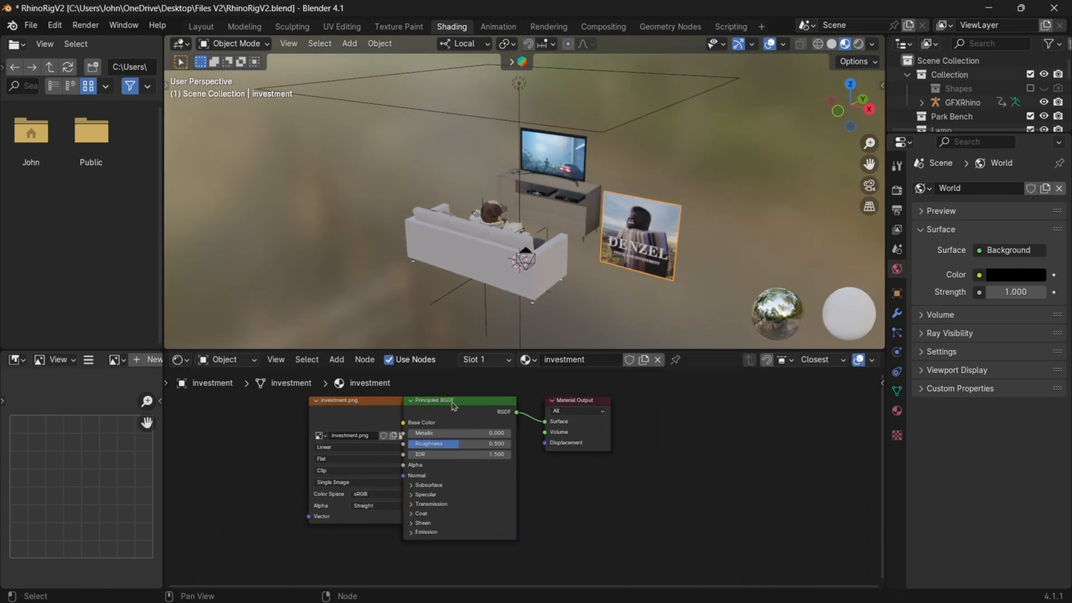
pyautogui.moveTo(568, 403); pyautogui.dragTo(604, 401)
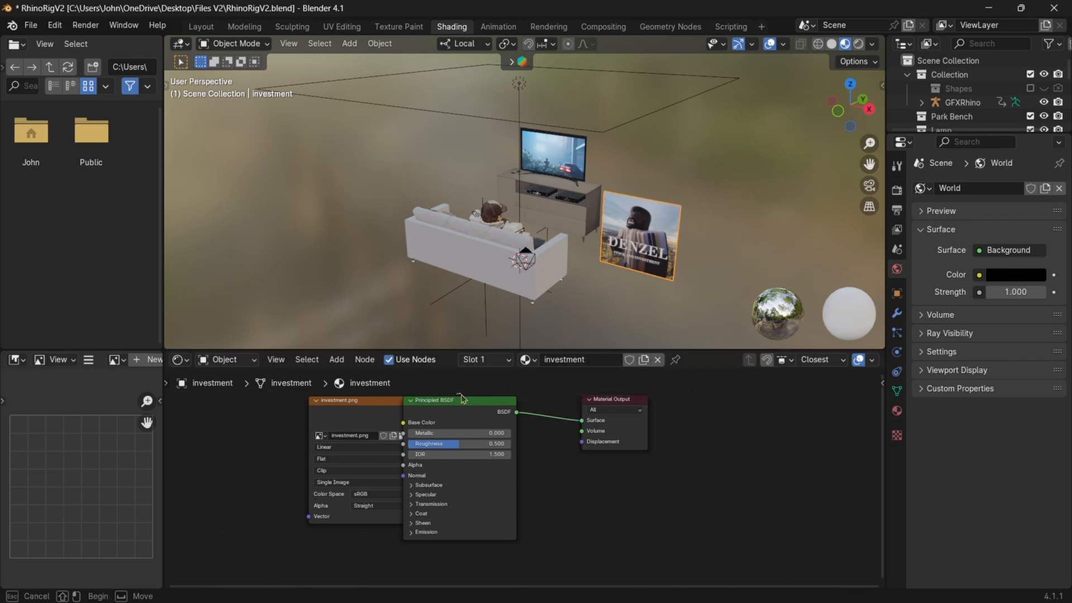
pyautogui.click(461, 397)
pyautogui.moveTo(447, 406); pyautogui.dragTo(480, 406)
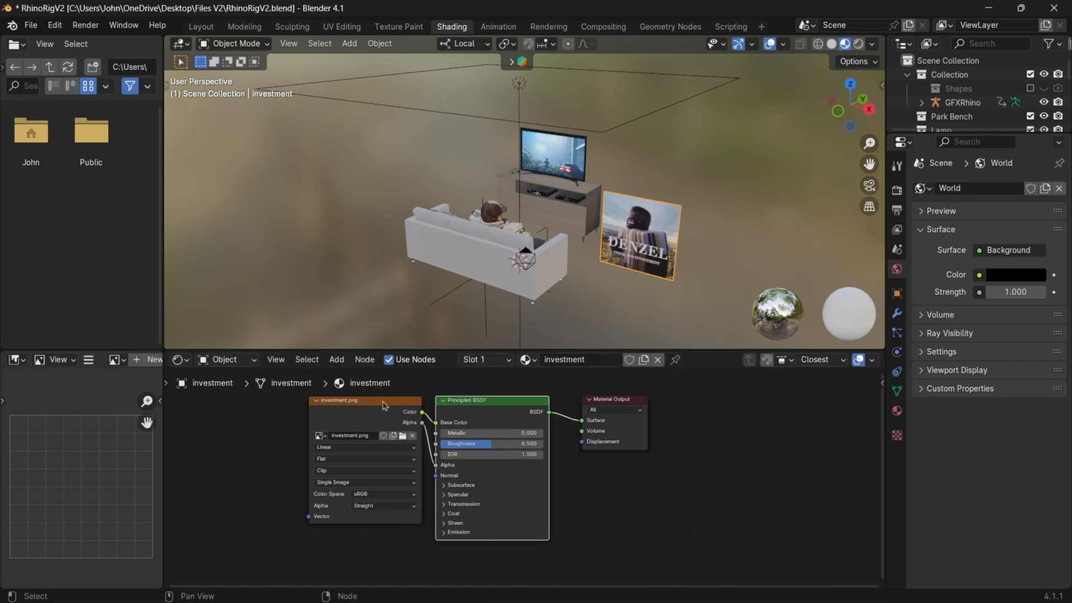
pyautogui.moveTo(384, 406); pyautogui.dragTo(361, 406)
pyautogui.moveTo(495, 408); pyautogui.dragTo(525, 411)
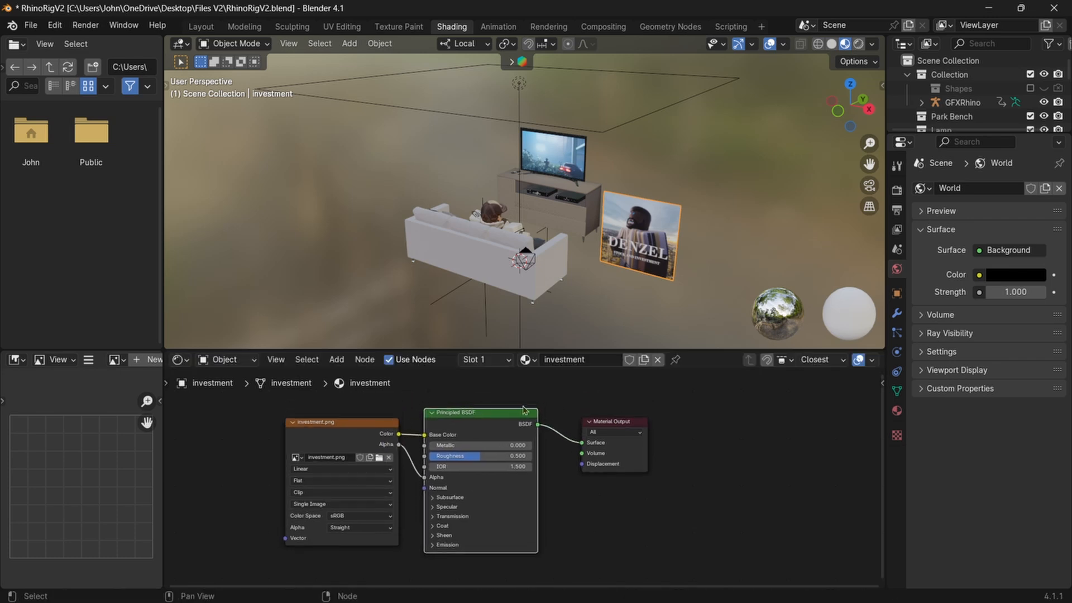
# Replace the Principled BSDF node with an Emission node placed between the image texture and the Material Output.
pyautogui.rightClick(483, 419)
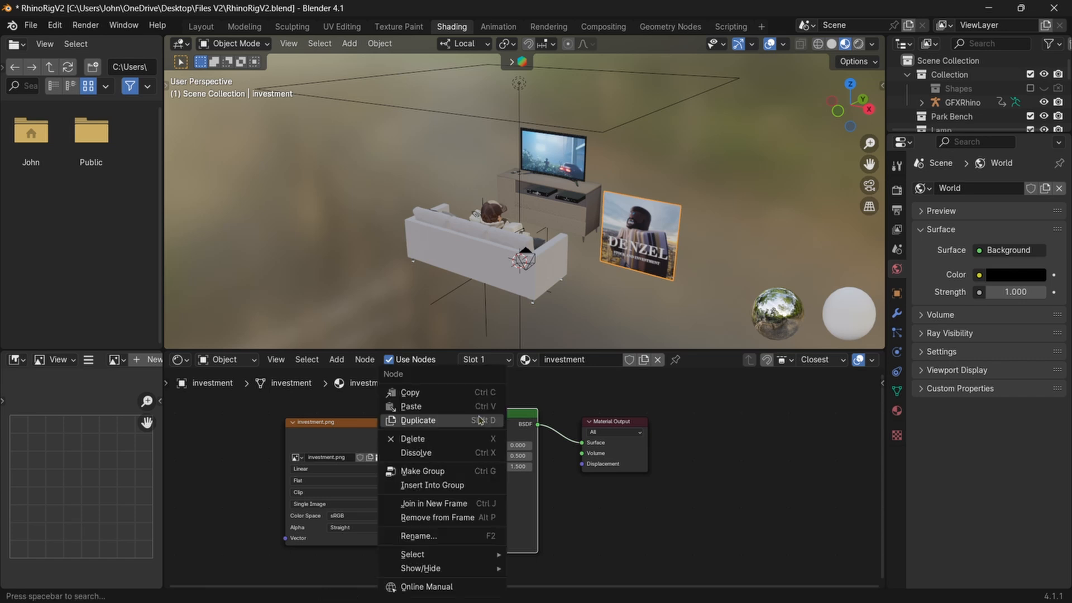
pyautogui.click(438, 439)
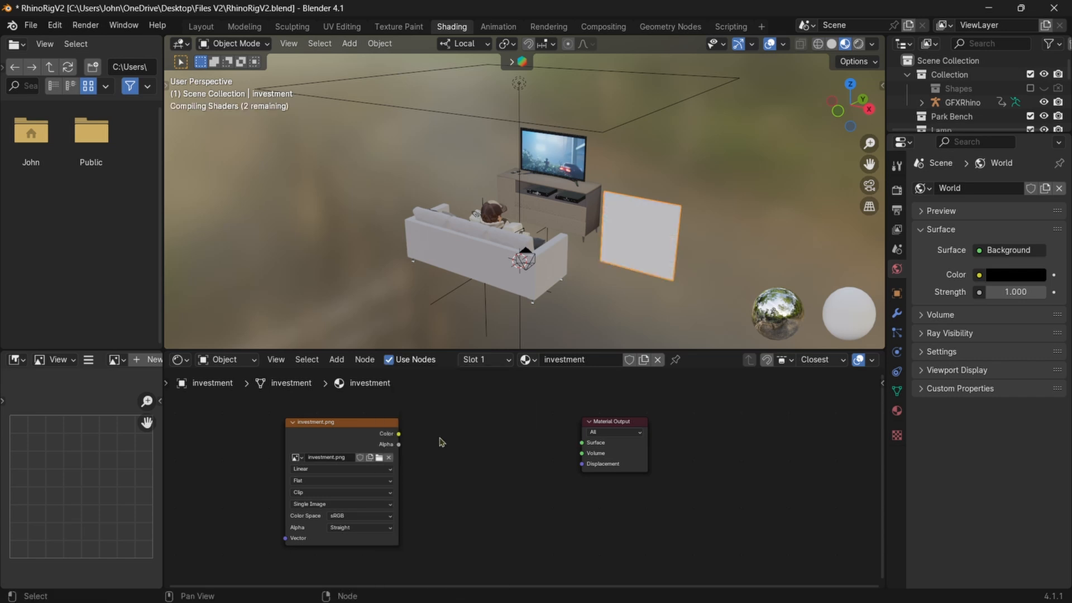
pyautogui.rightClick(438, 440)
pyautogui.moveTo(481, 441)
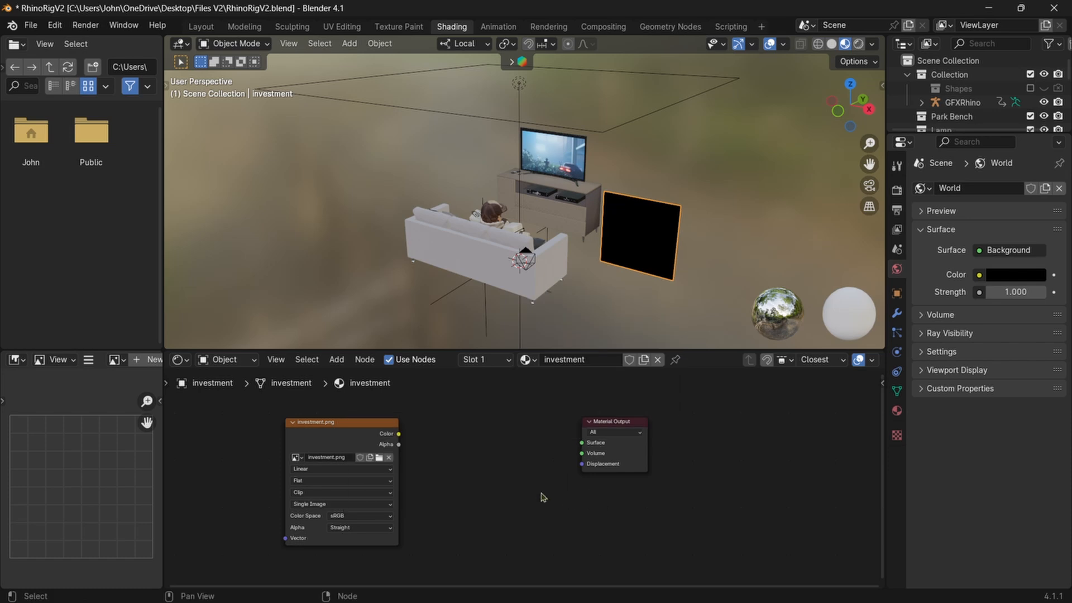
pyautogui.hotkey('shift', 'a')
pyautogui.click(484, 435)
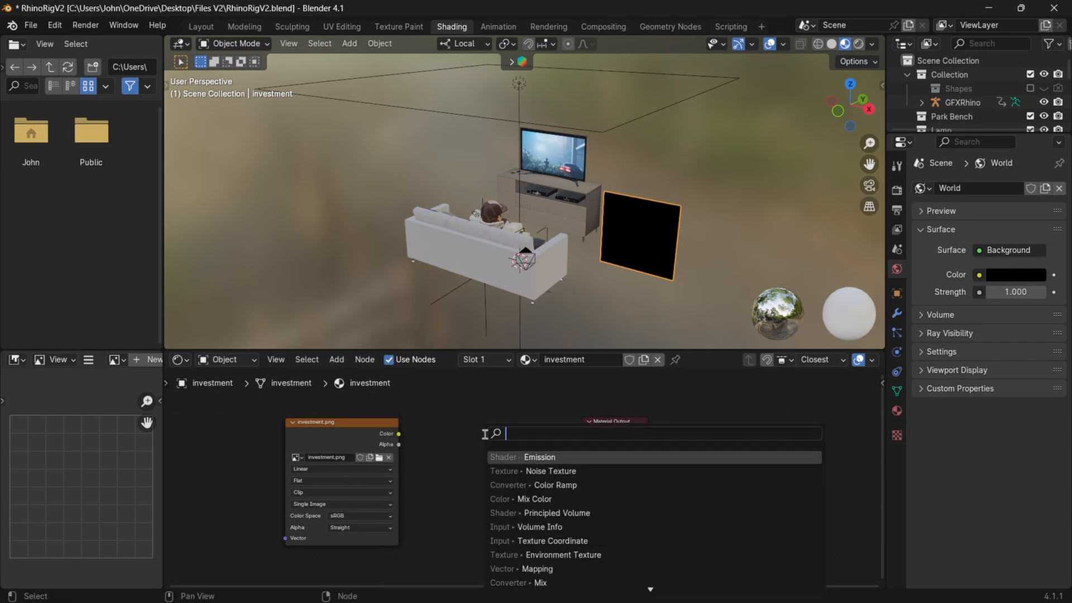
pyautogui.click(535, 457)
pyautogui.click(485, 443)
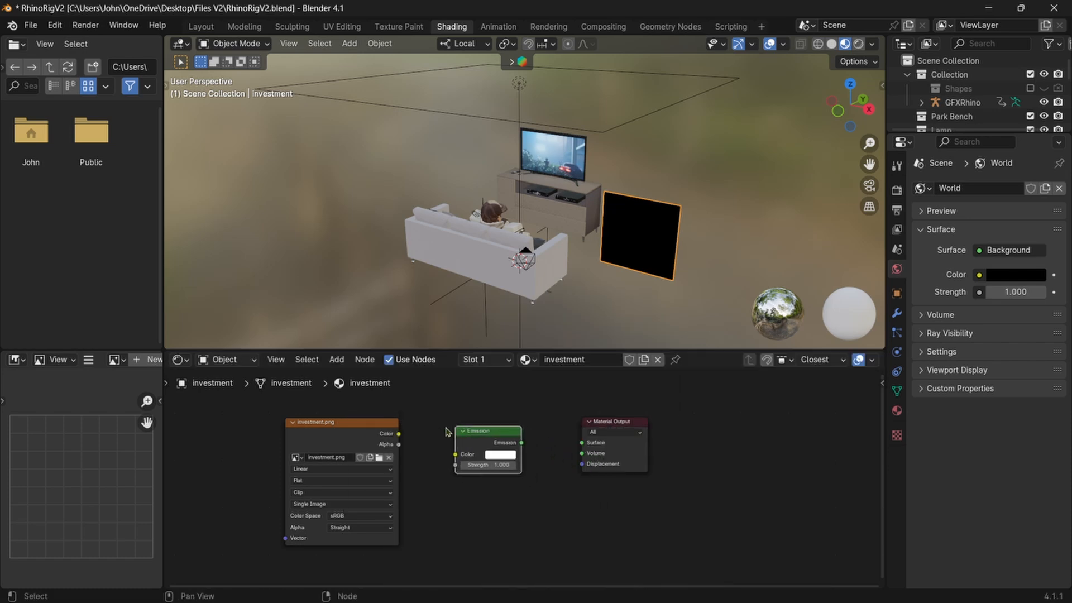
# Link the image's Color through the Emission node to the Material Output's Surface and set the emission strength to 8.
pyautogui.moveTo(400, 434); pyautogui.dragTo(455, 454)
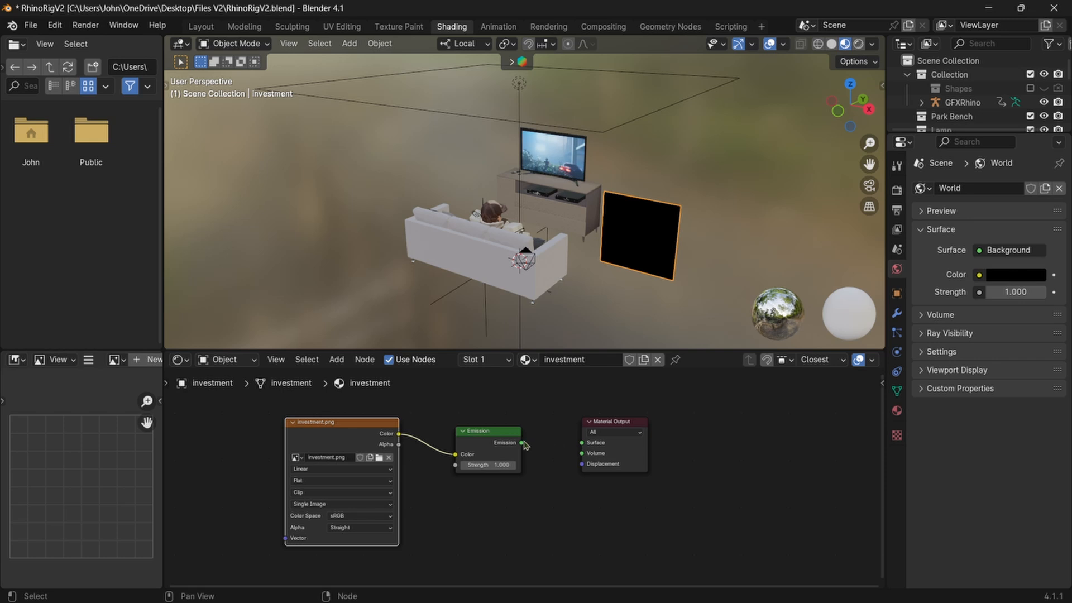
pyautogui.moveTo(522, 443); pyautogui.dragTo(582, 443)
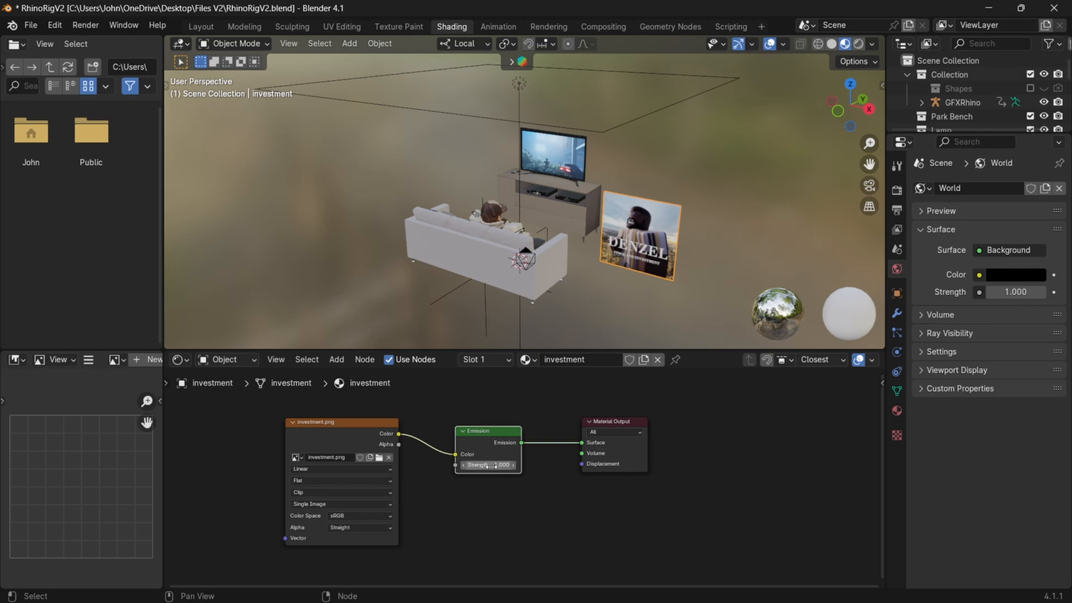
pyautogui.click(494, 466)
pyautogui.write('8')
pyautogui.press('Return')
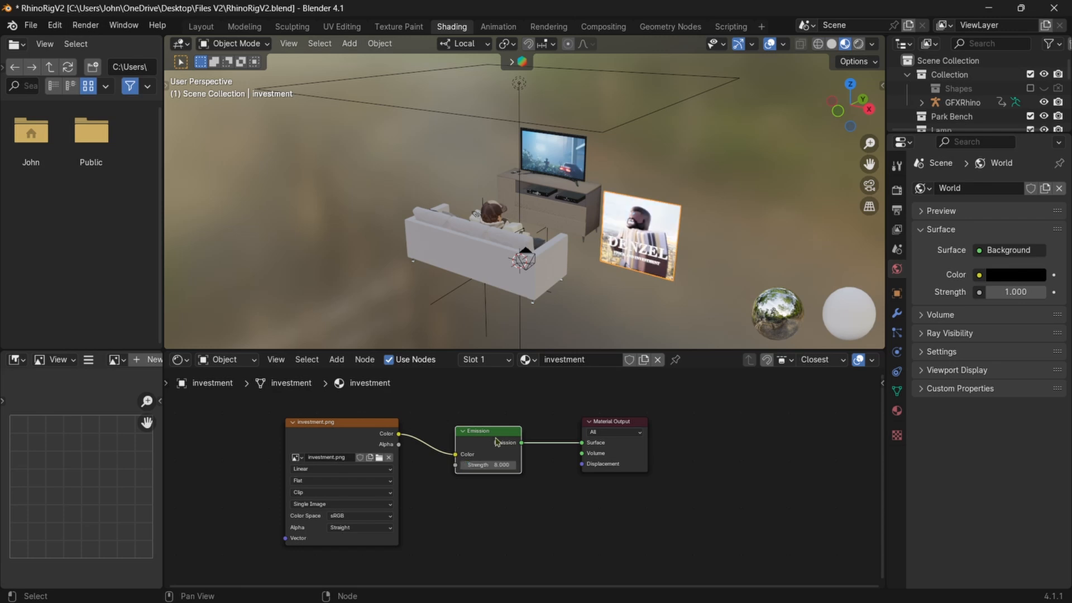
# Examine the emissive image plane and TV scene in the Layout workspace, through the camera and in rendered shading, then return to material preview.
pyautogui.moveTo(738, 219); pyautogui.dragTo(763, 198, button='middle')
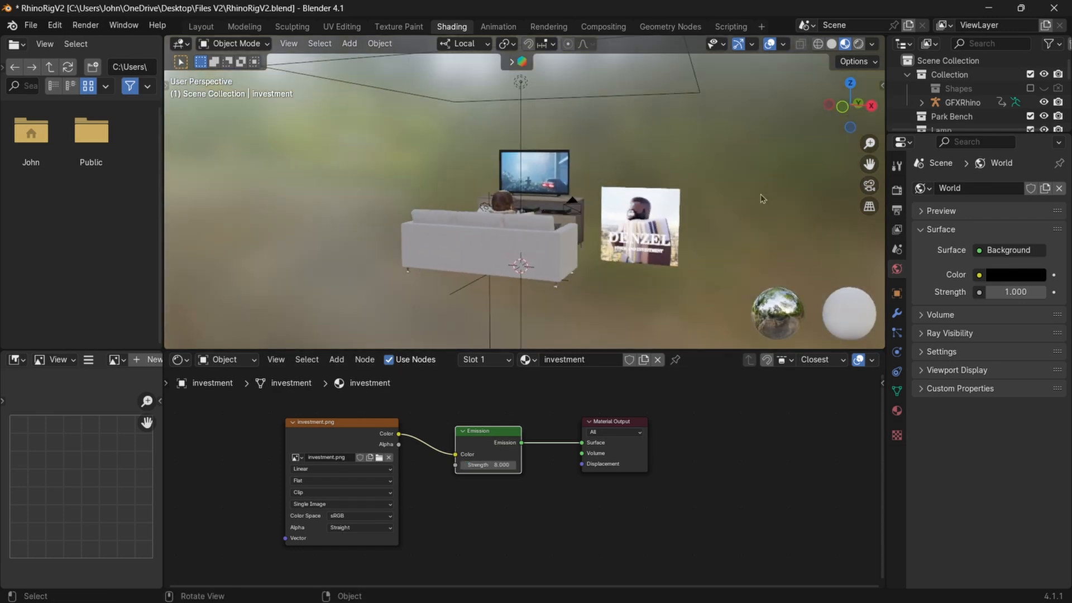
pyautogui.click(200, 25)
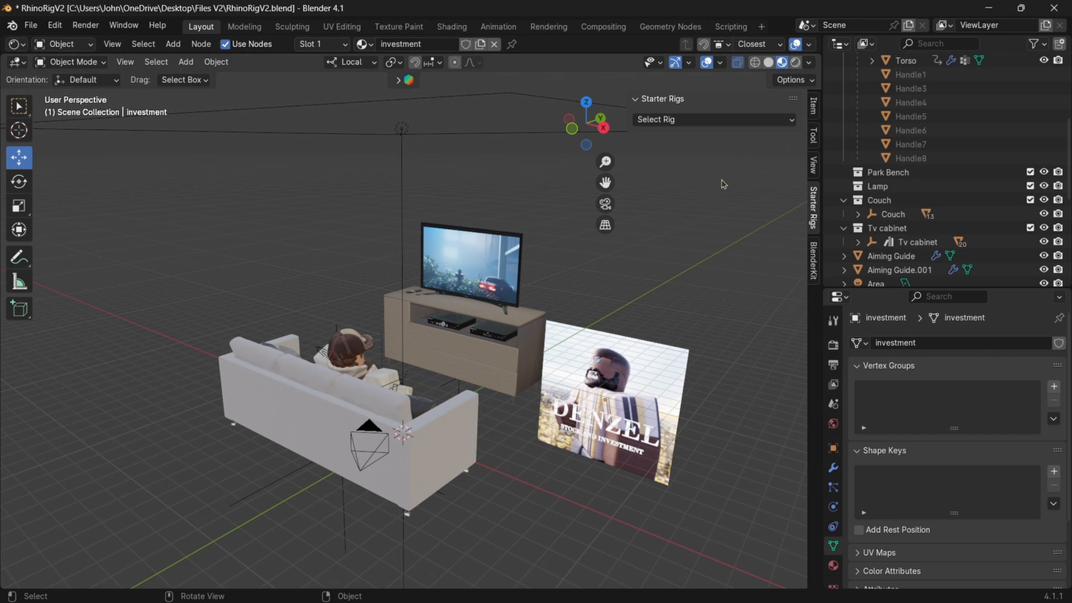
pyautogui.click(606, 204)
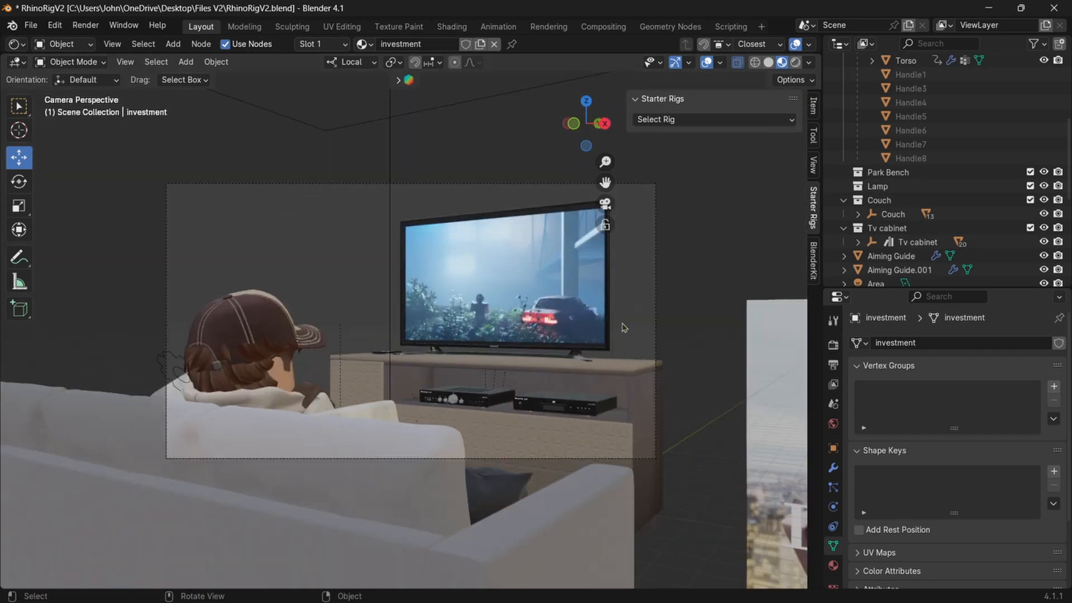
pyautogui.press('KP_0')
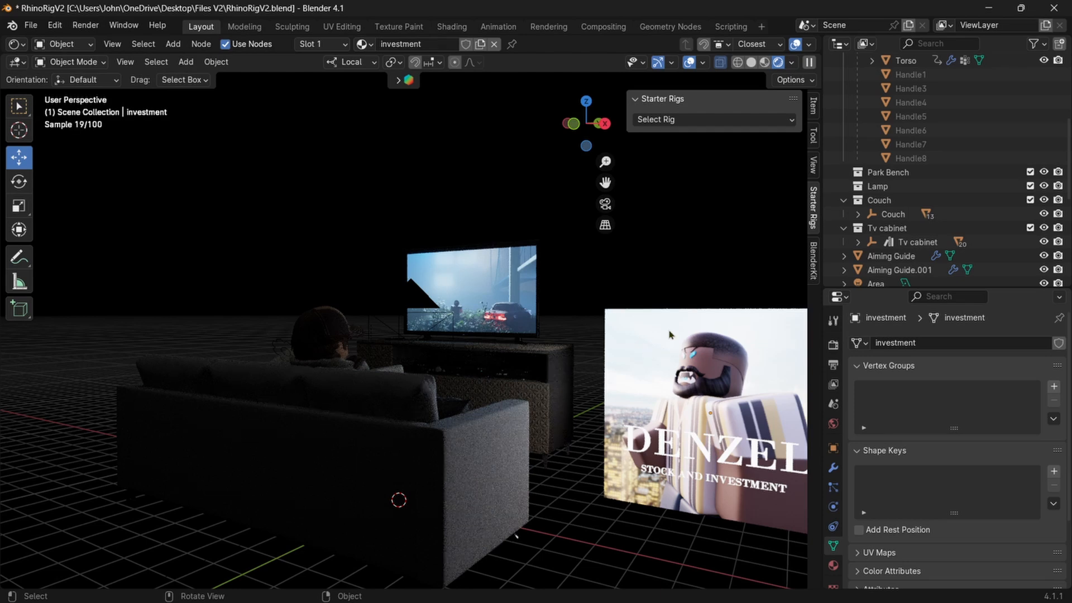
pyautogui.click(765, 62)
pyautogui.moveTo(424, 184); pyautogui.dragTo(353, 199, button='middle')
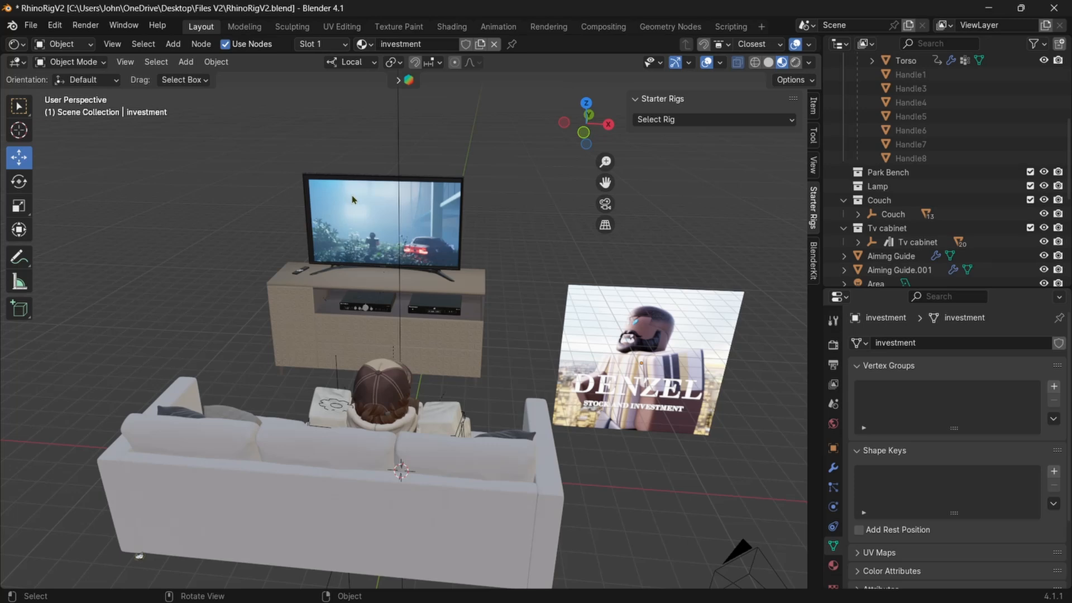
pyautogui.moveTo(601, 208)
pyautogui.mouseDown(button='middle')
pyautogui.moveTo(673, 241)
pyautogui.moveTo(675, 216)
pyautogui.moveTo(721, 201)
pyautogui.mouseUp(button='middle')
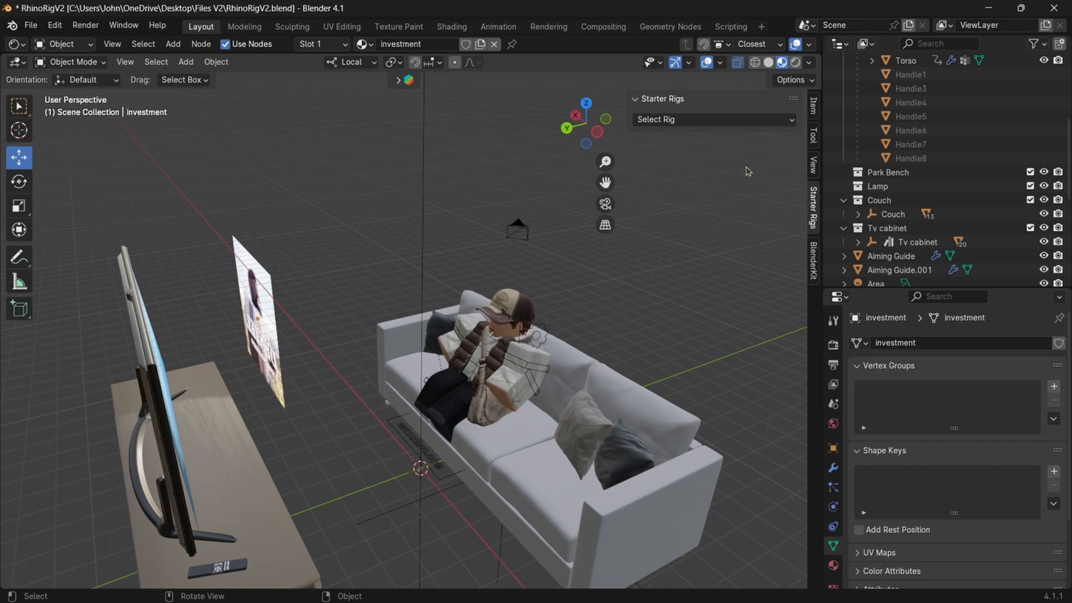
# Examine the glow of the TV and image plane in rendered shading, then inspect the scene from several angles in material preview.
pyautogui.click(796, 62)
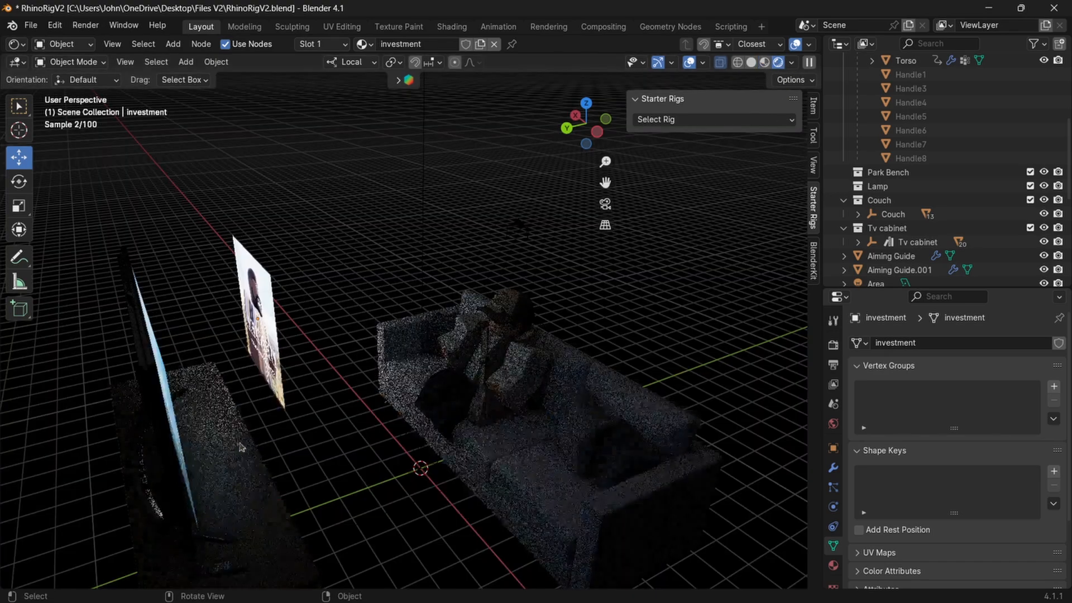
pyautogui.moveTo(233, 448); pyautogui.dragTo(100, 372, button='middle')
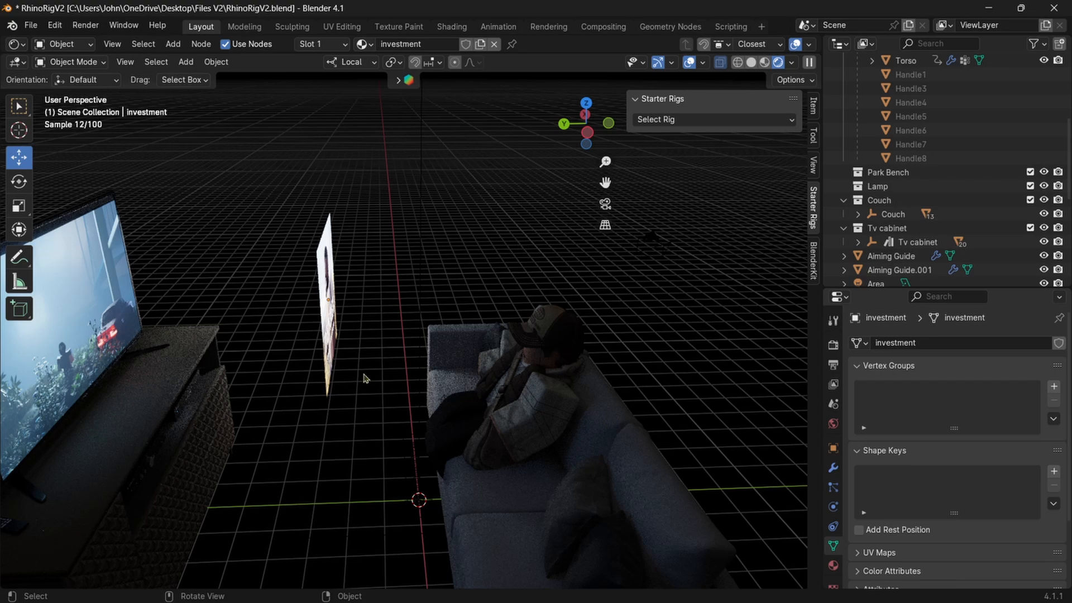
pyautogui.click(764, 62)
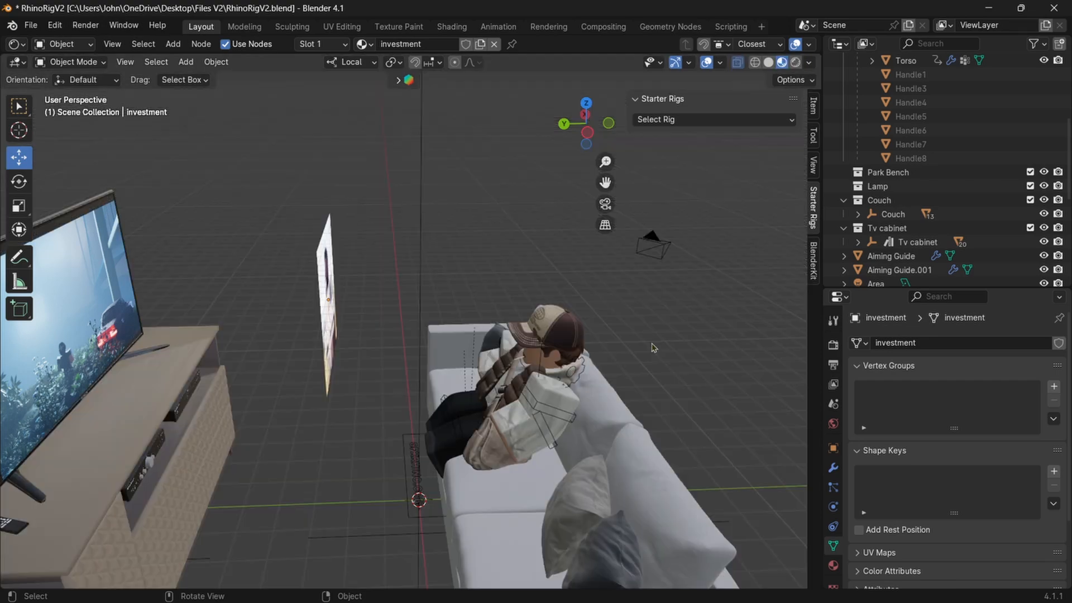
pyautogui.moveTo(645, 337); pyautogui.dragTo(579, 351, button='middle')
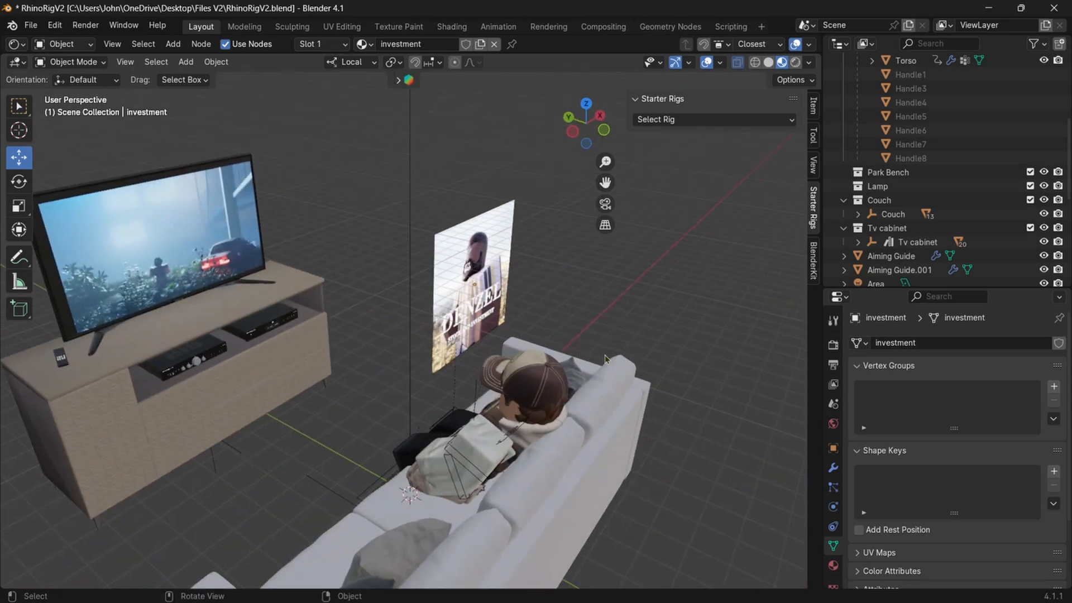
pyautogui.moveTo(597, 357); pyautogui.dragTo(186, 361, button='middle')
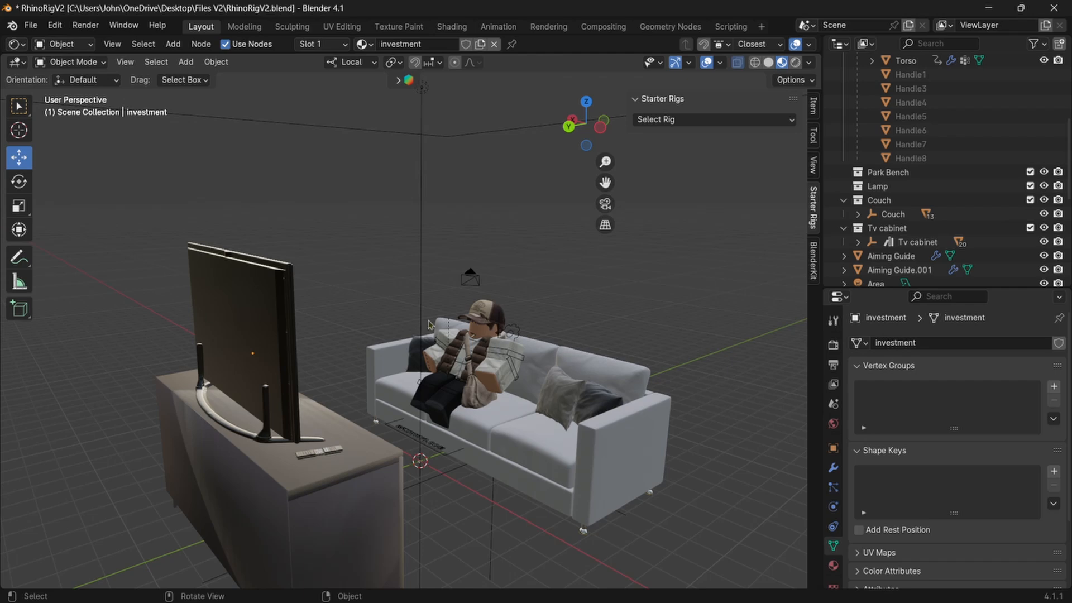
pyautogui.moveTo(429, 325); pyautogui.dragTo(327, 271, button='middle')
# Search the BlenderKit asset library for "tv" in place of the previous search term.
pyautogui.click(399, 80)
pyautogui.click(403, 79)
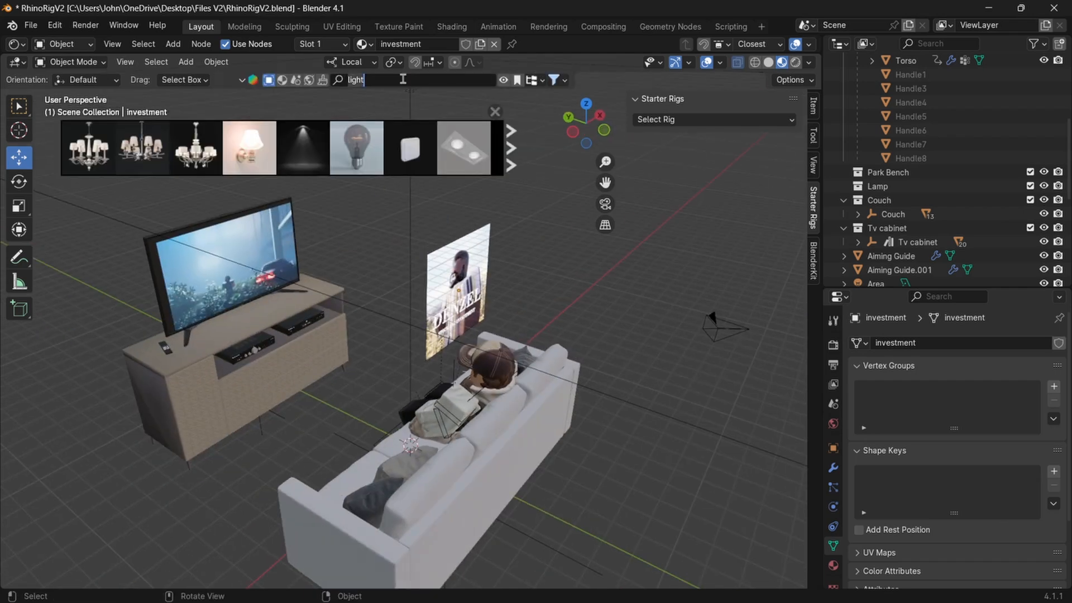
pyautogui.press('BackSpace')
pyautogui.press('BackSpace')
pyautogui.press('BackSpace')
pyautogui.press('BackSpace')
pyautogui.press('BackSpace')
pyautogui.press('Return')
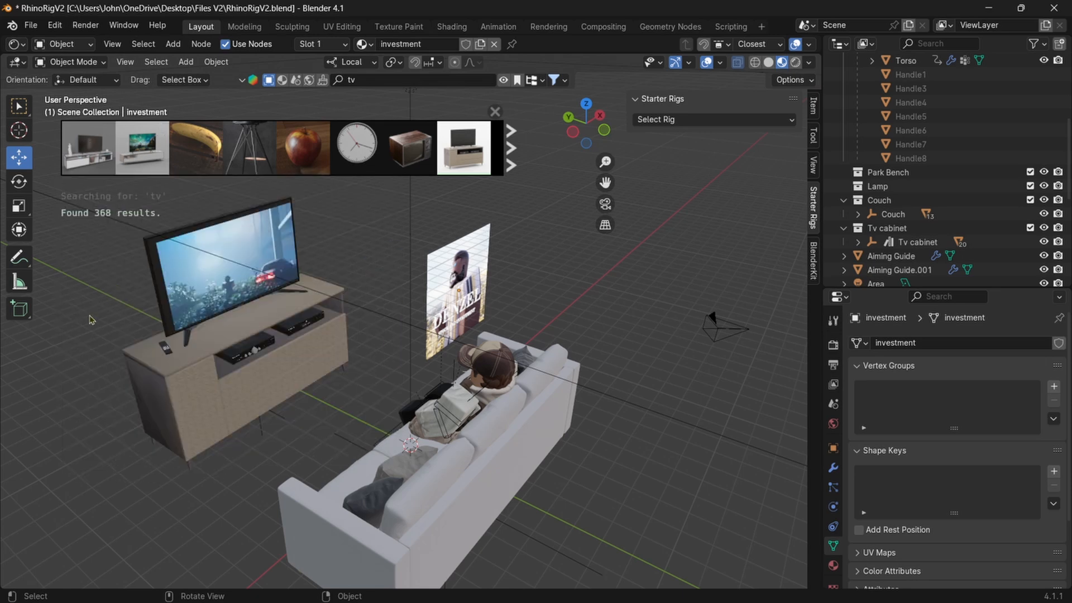
# Add the Tv cabinet model from the search results to the floor beside the existing TV cabinet.
pyautogui.moveTo(466, 155)
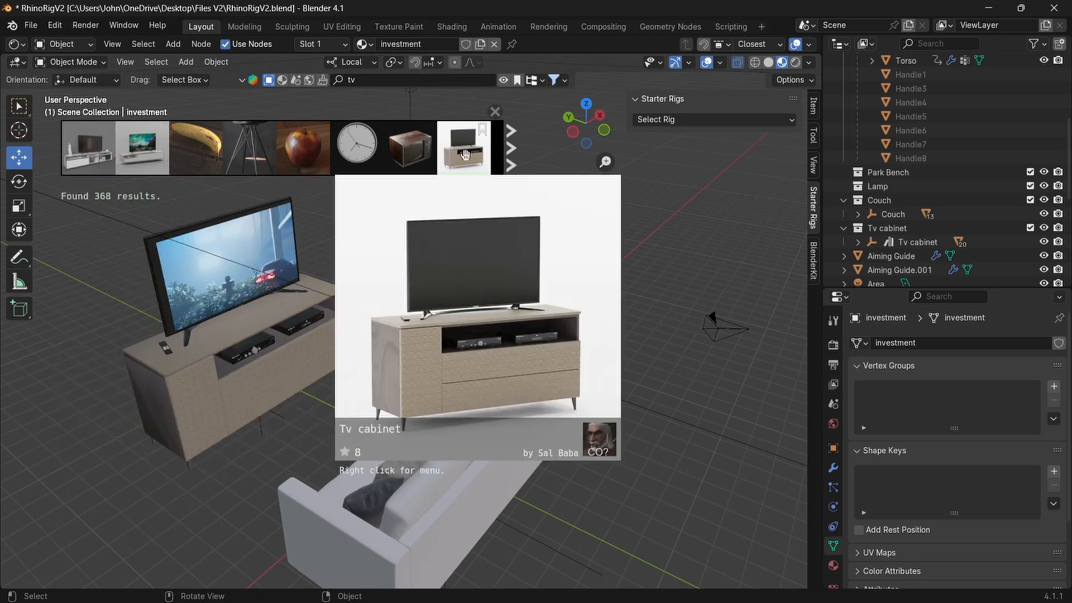
pyautogui.moveTo(465, 155); pyautogui.dragTo(76, 466)
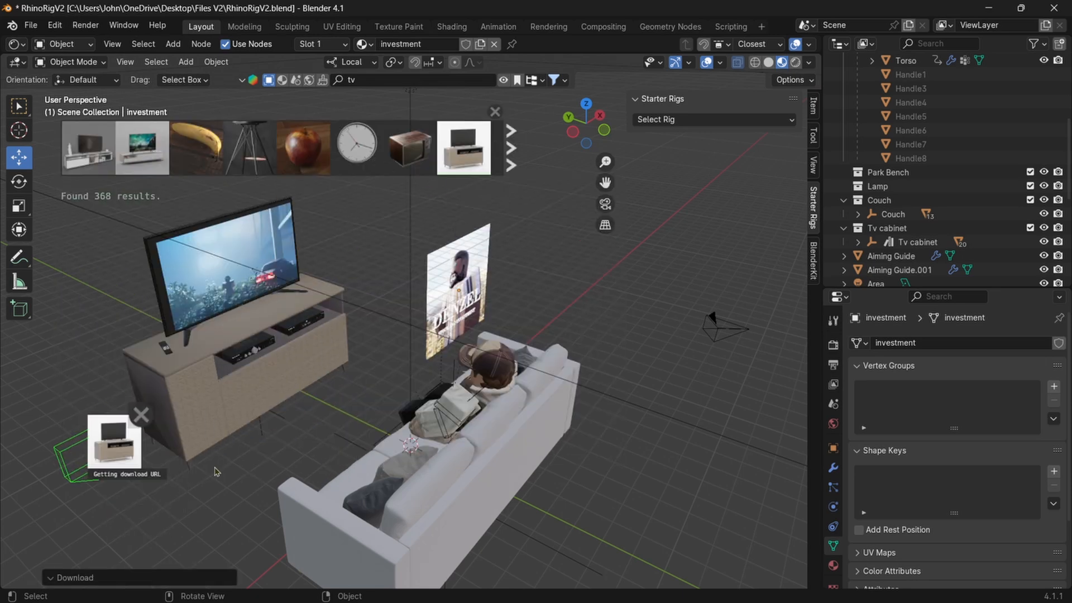
pyautogui.click(99, 461)
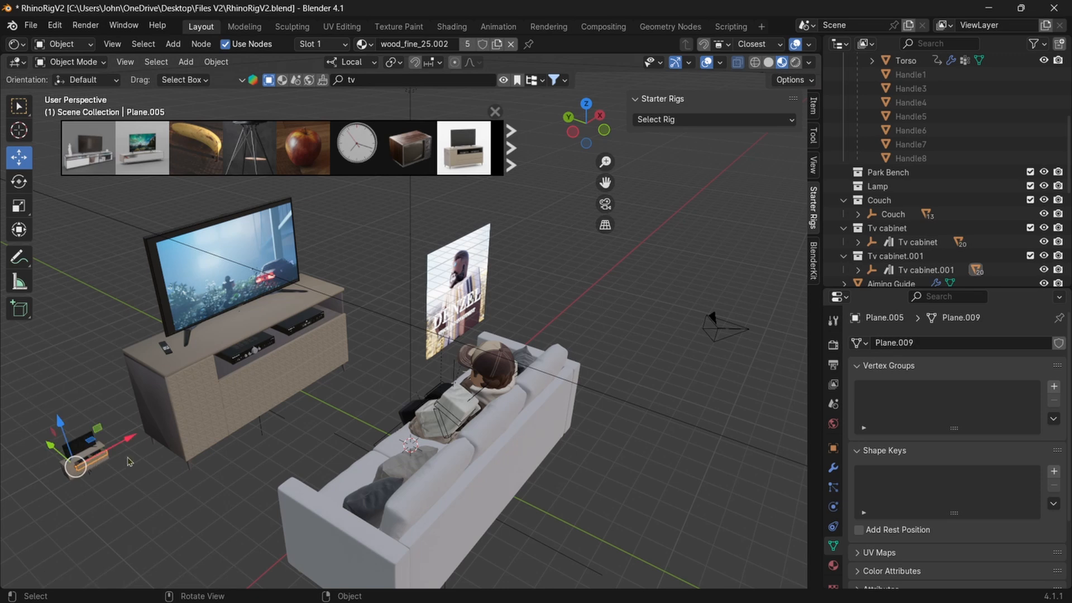
# Scale the whole new TV cabinet up by about 5.9 and move it to the far side of the original cabinet.
pyautogui.press('s')
pyautogui.click(103, 475)
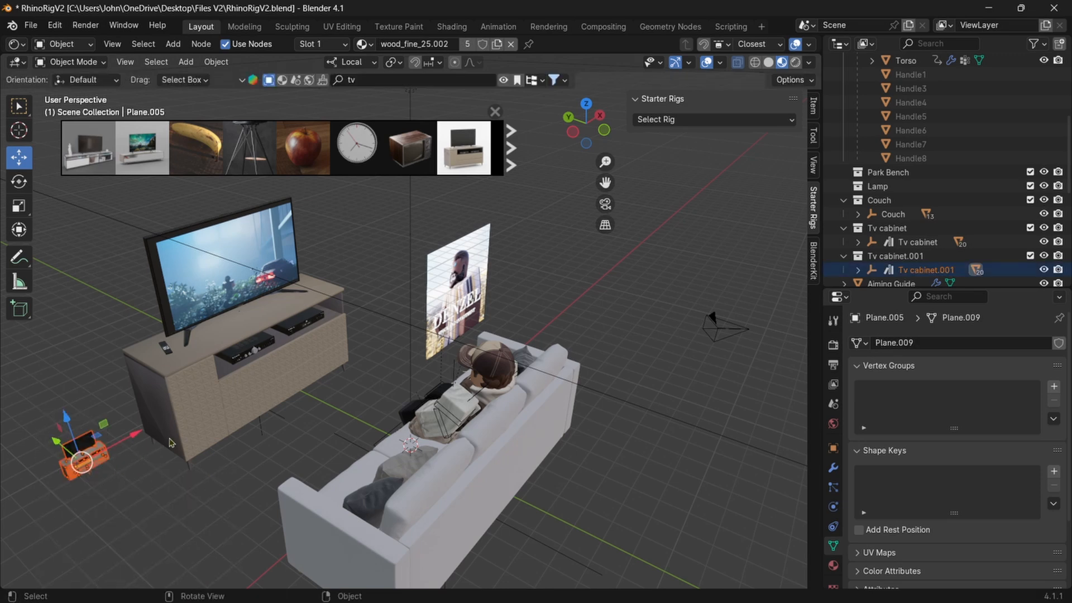
pyautogui.press('s')
pyautogui.click(177, 395)
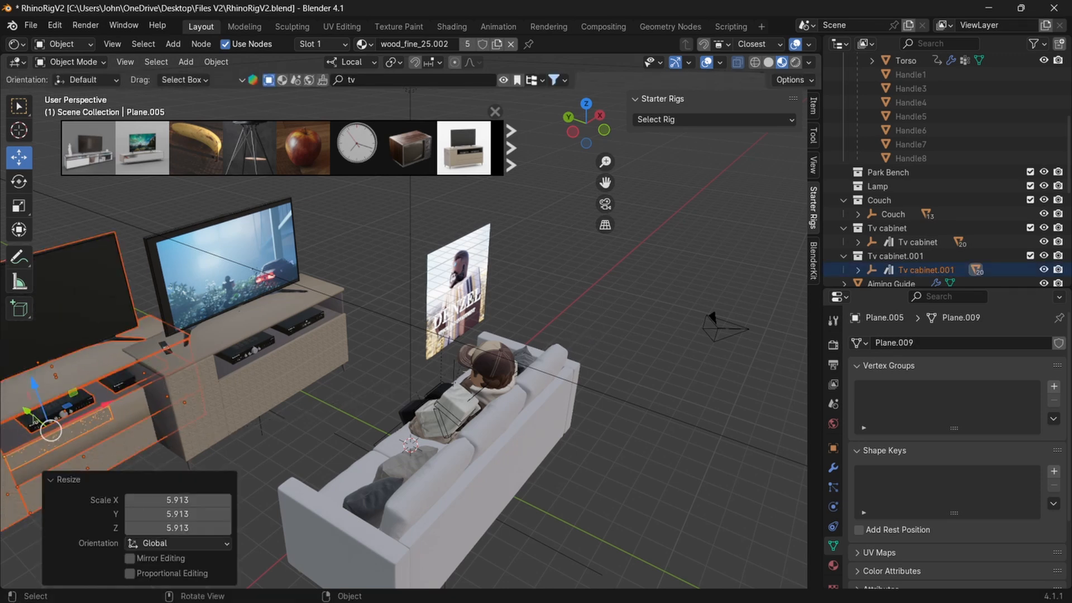
pyautogui.moveTo(76, 418); pyautogui.dragTo(488, 291)
# Raise the investment image plane and move it about -3.44 m along its local Z axis to the new TV's screen.
pyautogui.moveTo(525, 271); pyautogui.dragTo(535, 304, button='middle')
pyautogui.click(538, 309)
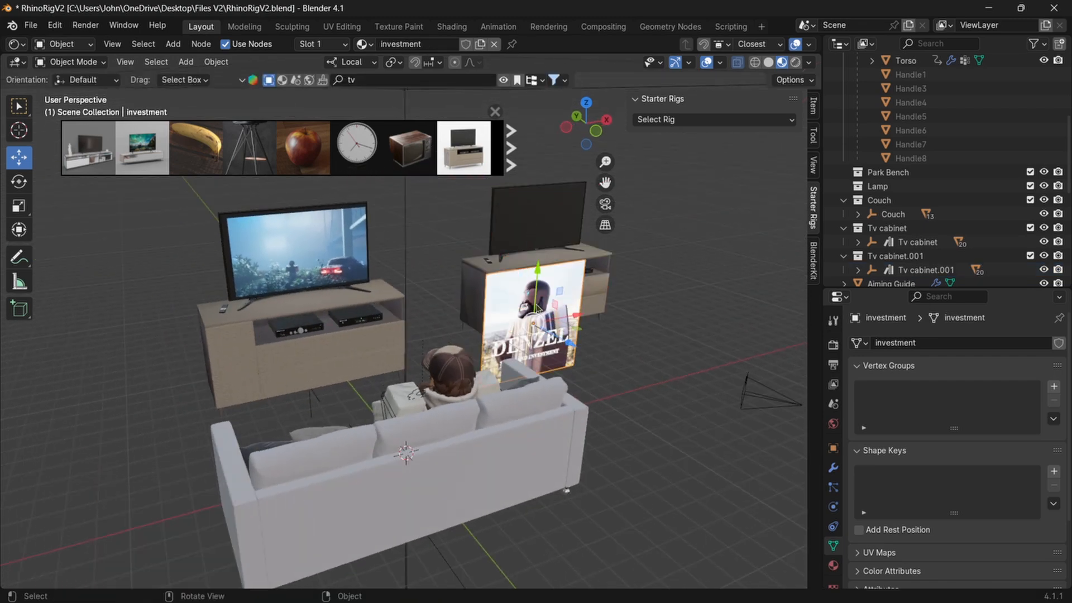
pyautogui.moveTo(329, 375); pyautogui.dragTo(485, 282, button='middle')
pyautogui.moveTo(487, 279); pyautogui.dragTo(495, 183)
pyautogui.moveTo(605, 252); pyautogui.dragTo(475, 361, button='middle')
pyautogui.moveTo(480, 349); pyautogui.dragTo(624, 418)
# Scale the image plane down to fit within the new TV's screen and position it just in front of the panel.
pyautogui.press('s')
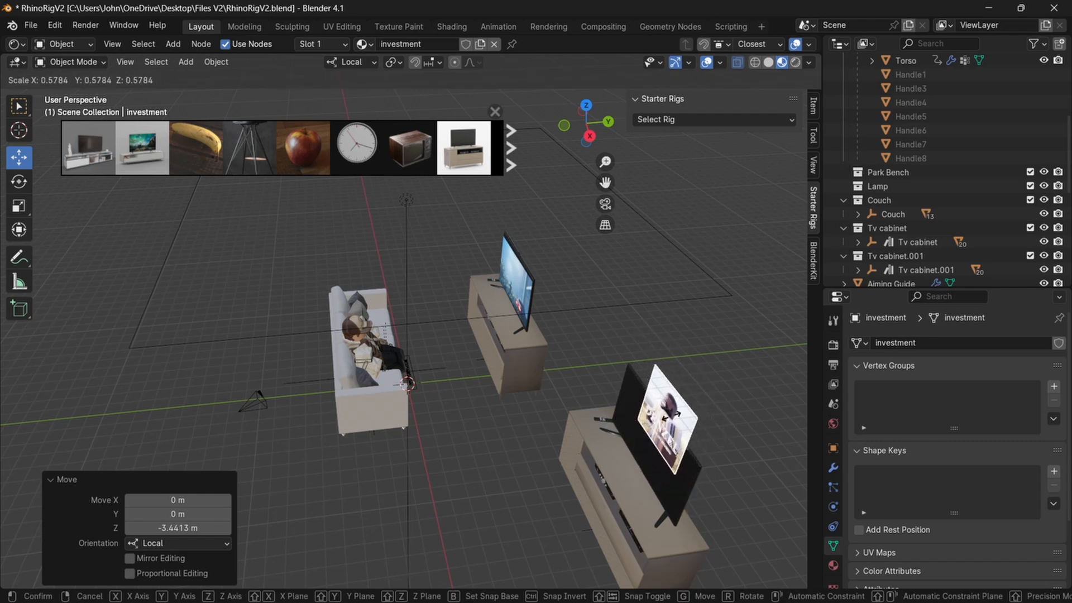
pyautogui.click(670, 418)
pyautogui.moveTo(681, 394); pyautogui.dragTo(668, 436)
pyautogui.moveTo(675, 492)
pyautogui.mouseDown()
pyautogui.moveTo(661, 469)
pyautogui.moveTo(666, 478)
pyautogui.mouseUp()
pyautogui.moveTo(600, 448); pyautogui.dragTo(609, 444)
# Check both glowing TV screens in rendered shading, return to material preview, and rerun the "tv" asset search.
pyautogui.moveTo(625, 269); pyautogui.dragTo(646, 249, button='middle')
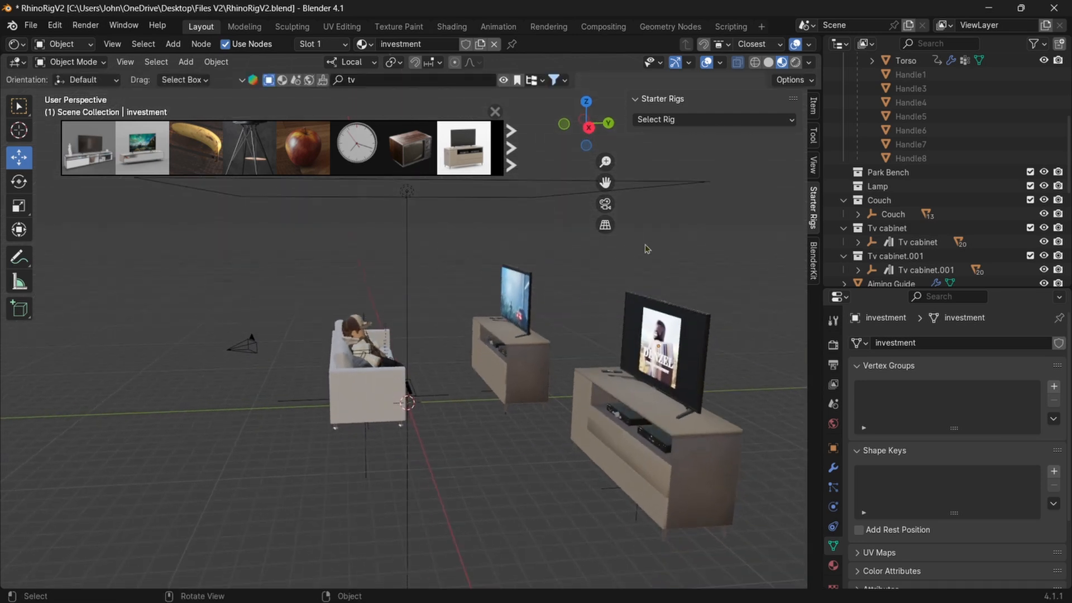
pyautogui.click(796, 62)
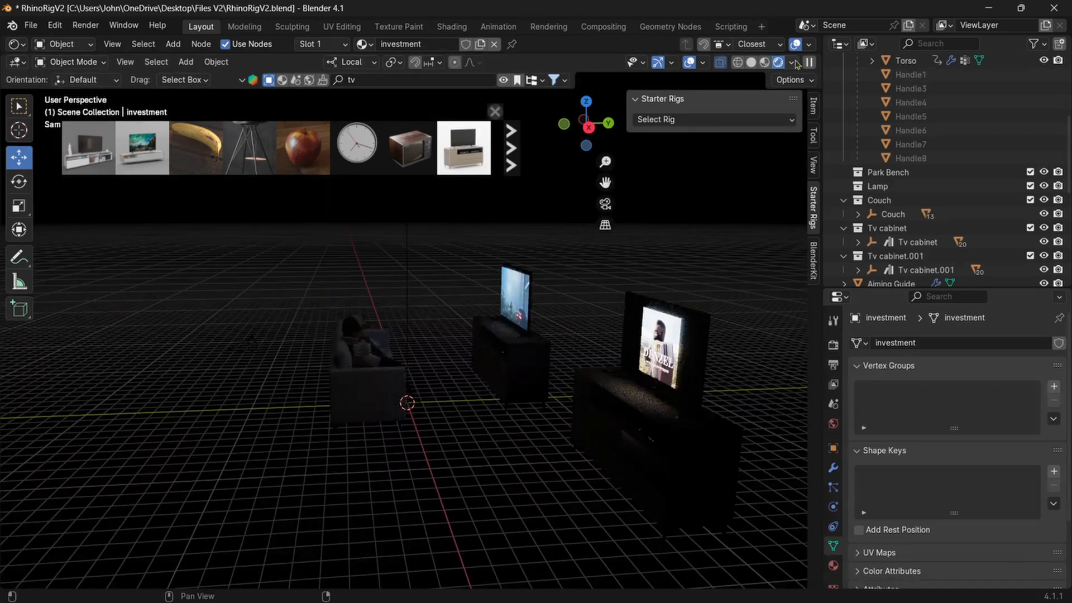
pyautogui.click(764, 62)
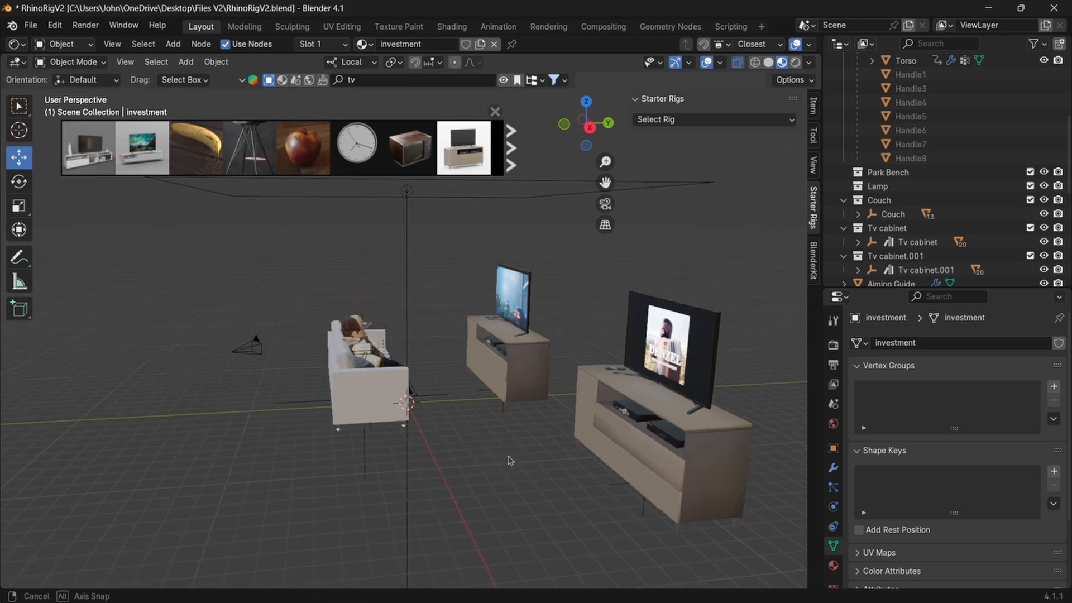
pyautogui.moveTo(510, 460); pyautogui.dragTo(550, 501, button='middle')
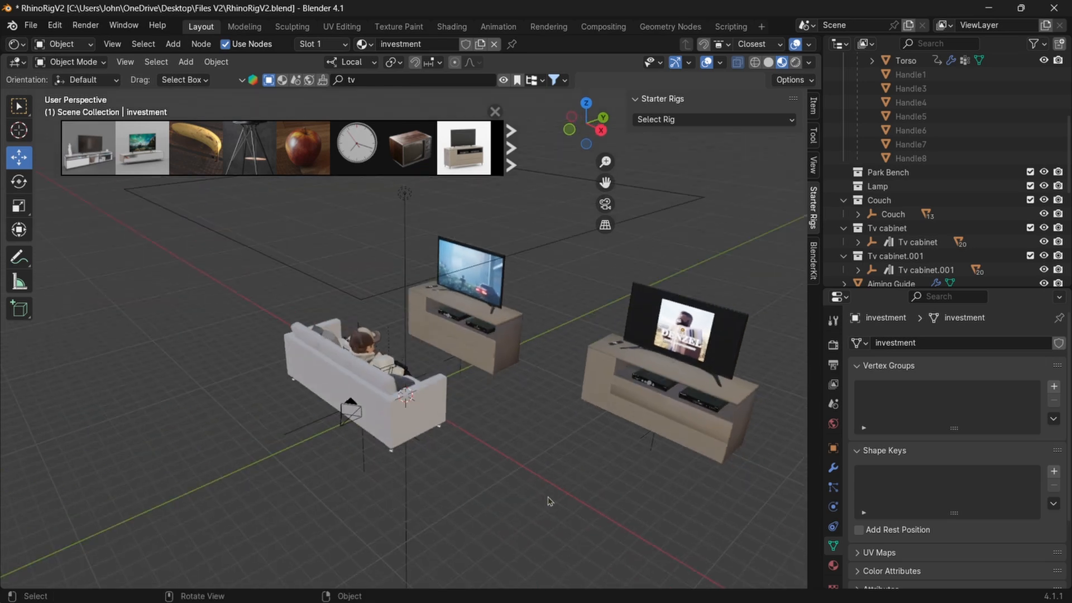
pyautogui.click(405, 80)
pyautogui.press('Return')
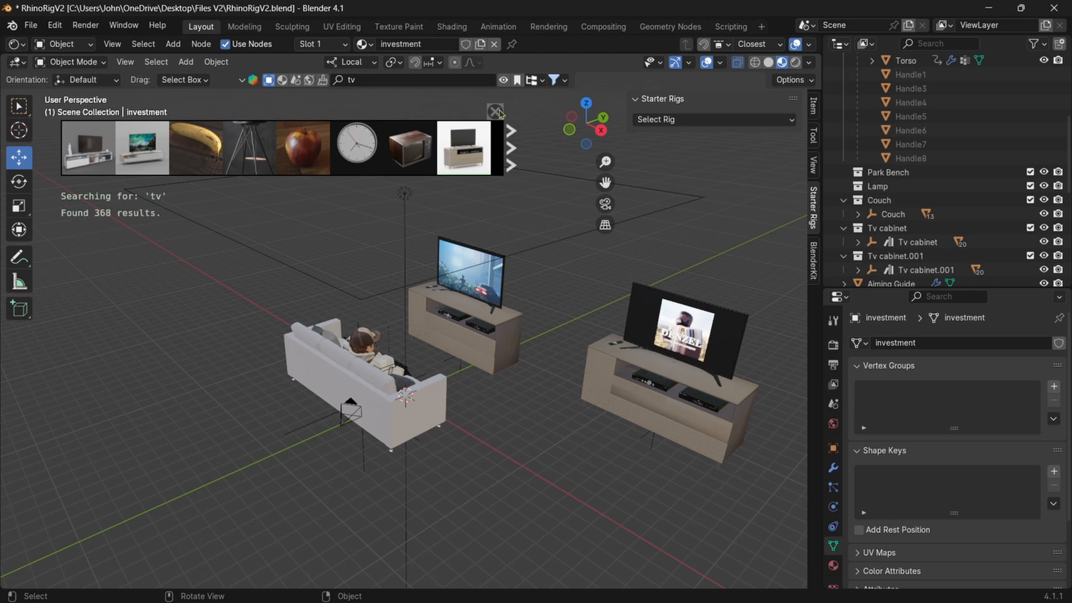